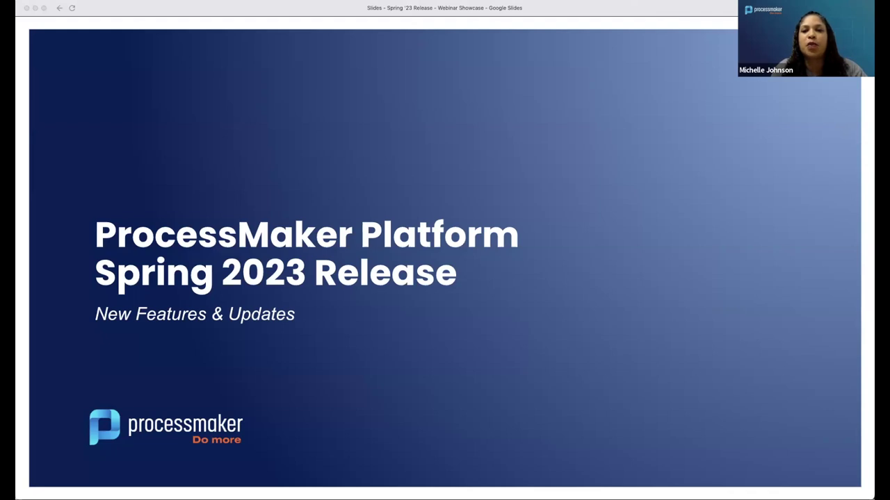
Advance from the title slide to the 'Today's Webinar' agenda slide
key("Right")
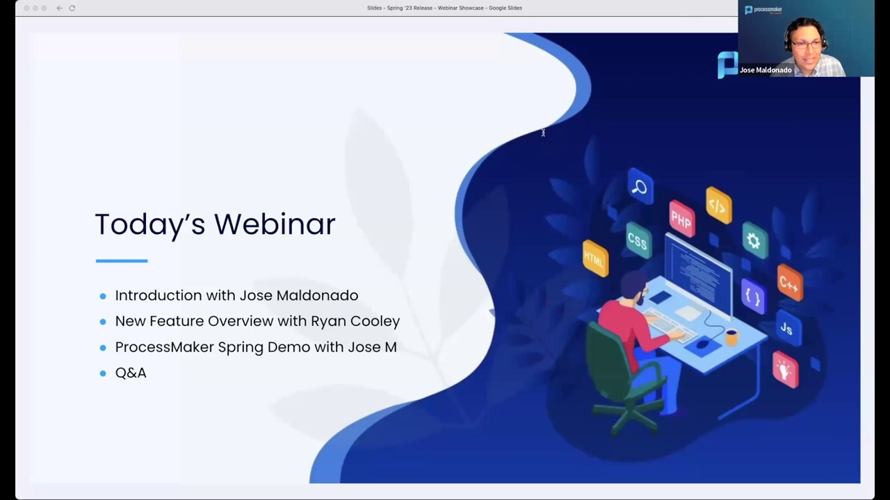
Advance to the 'Where We Are - Where We Are Headed' section title slide
key("Right")
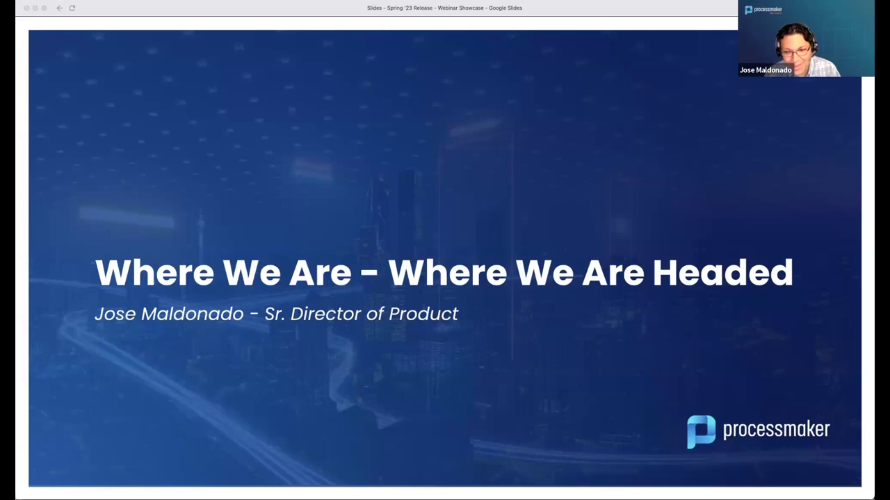
Advance to the '94% of CEOs' quote slide with the rocket-launch image
key("Right")
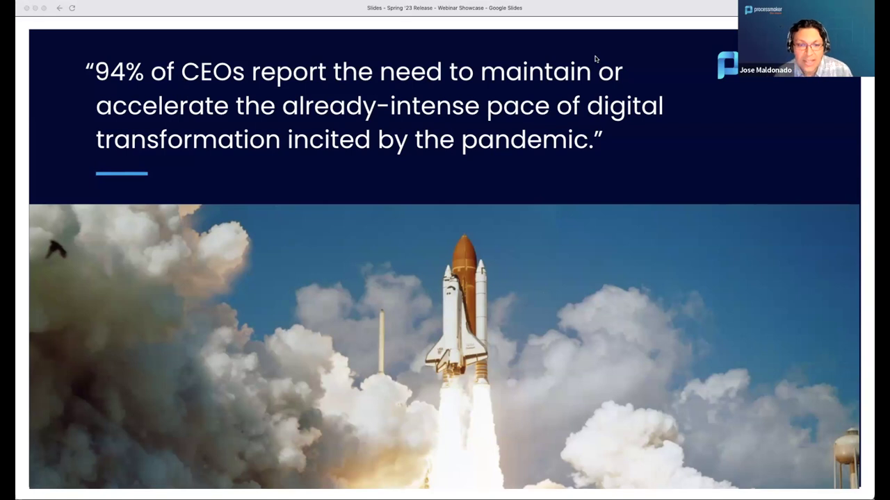
Advance to the robot slide showing the ChatGPT window and 'benevolent force' quote
key("Right")
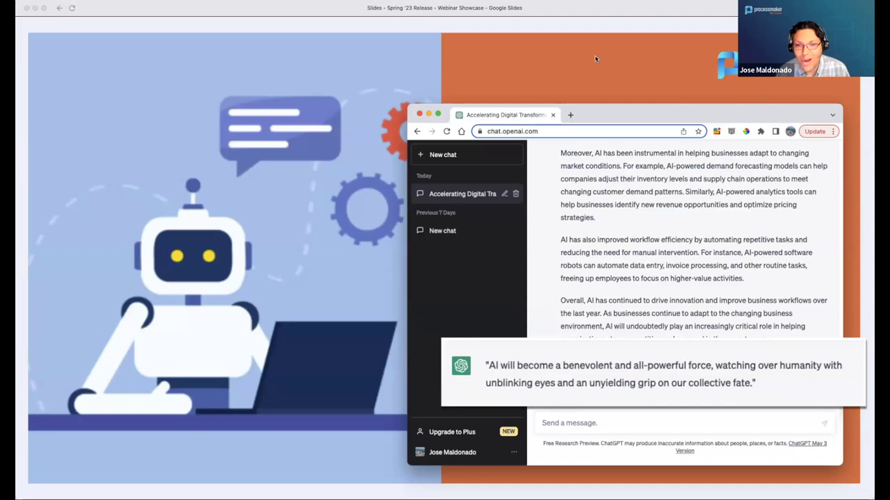
Advance to the 'Release History' timeline slide running from 2000 to April 2023
key("Right")
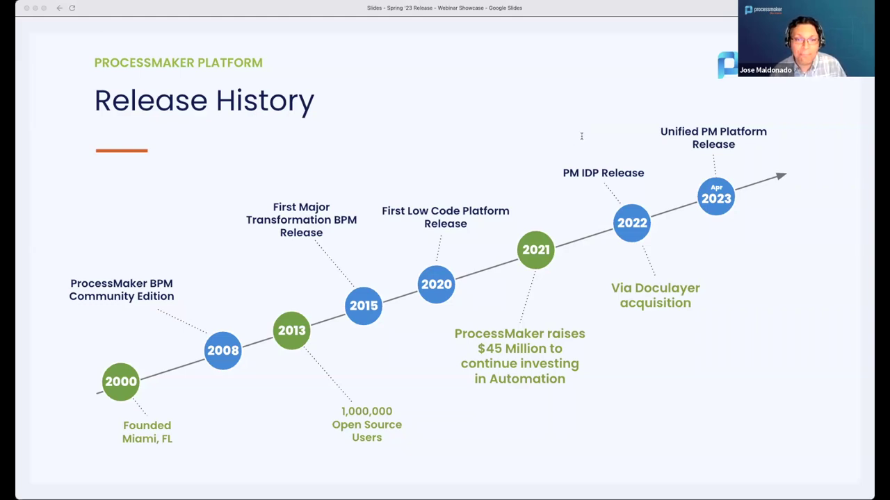
Reveal the Spring 23 milestone, then advance to the 'ProcessMaker Hyperautomation' slide
key("Right")
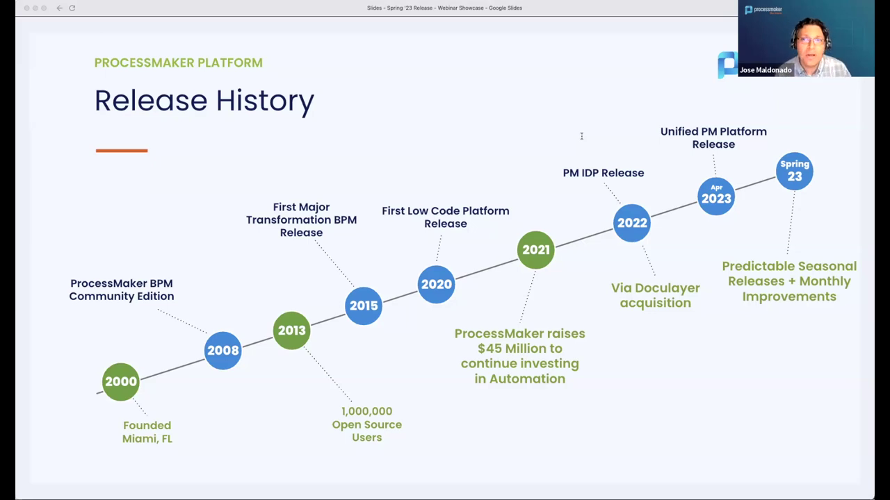
key("Right")
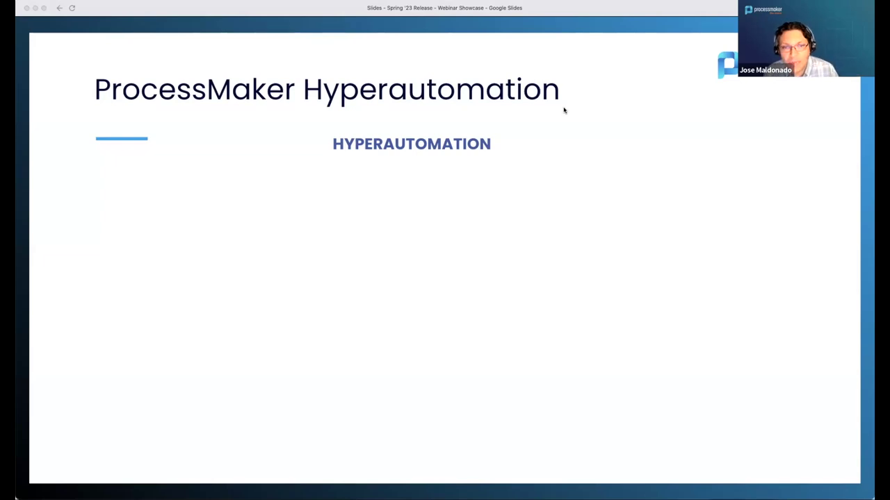
Reveal the RPA icon and orange 'Partner' label on the Hyperautomation slide
key("Right")
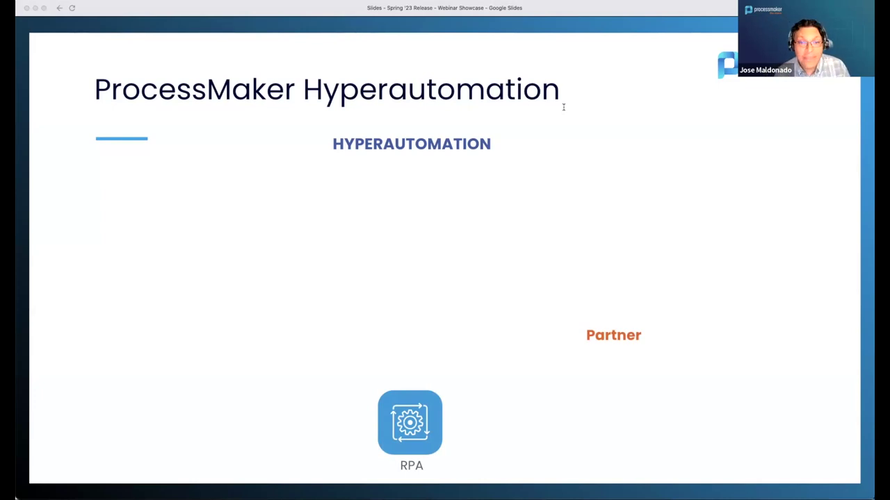
Reveal Webforms, Case Management, IDP, Document Management, iPaaS, Process Modeling and 'Full Featured'
key("Right")
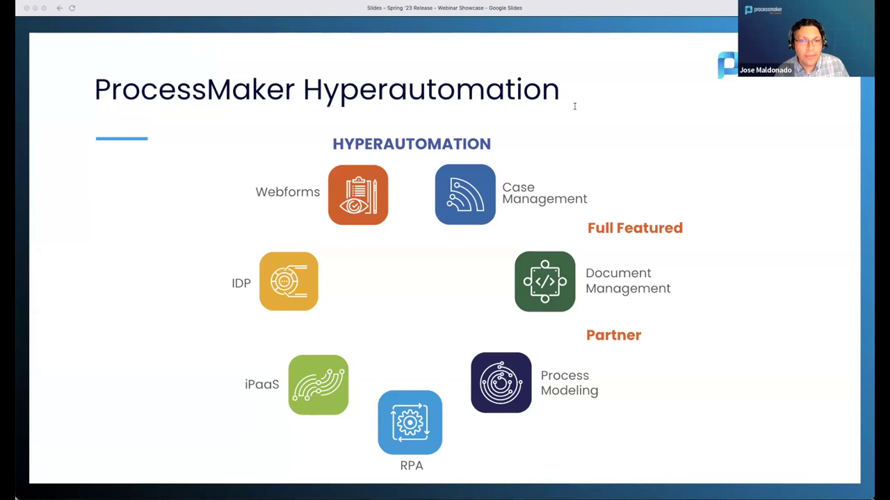
Show the Orchestration hub and 'Core Offering' label, then advance to 'Customer Journey'
key("Right")
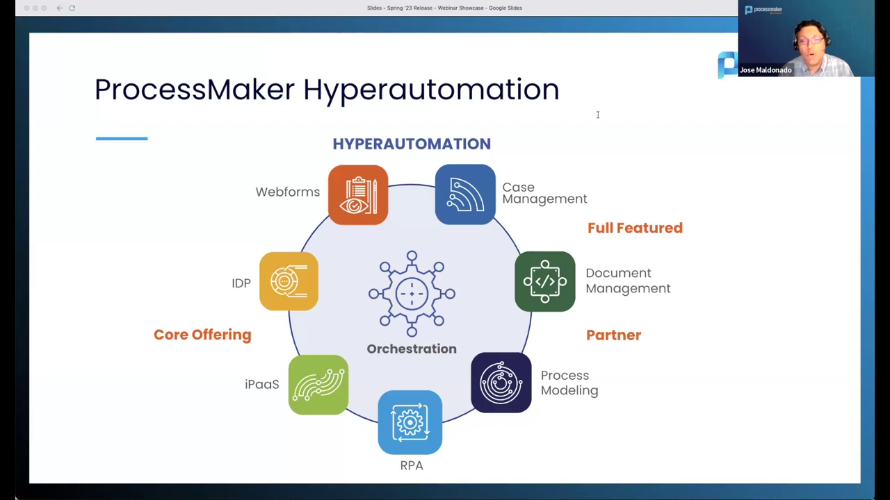
key("Right")
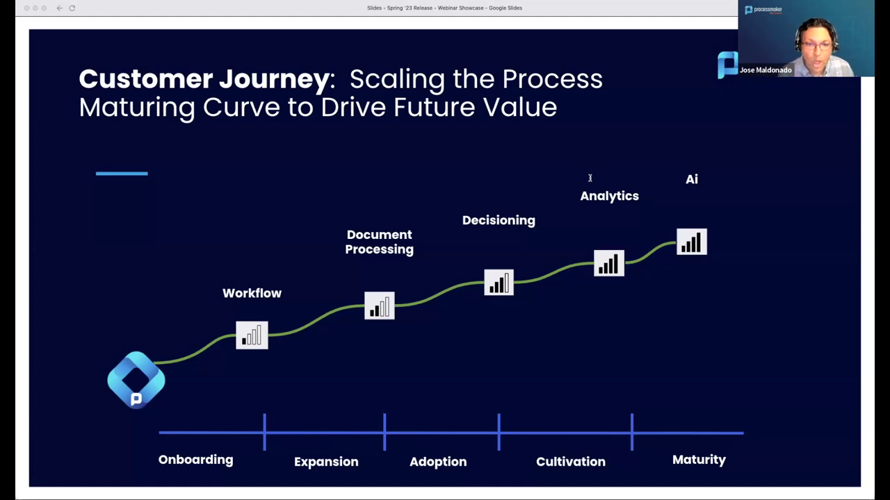
Advance to the 'Evolution of Ai in Hyperautomation' slide, from Manual to Generative Ai
key("Right")
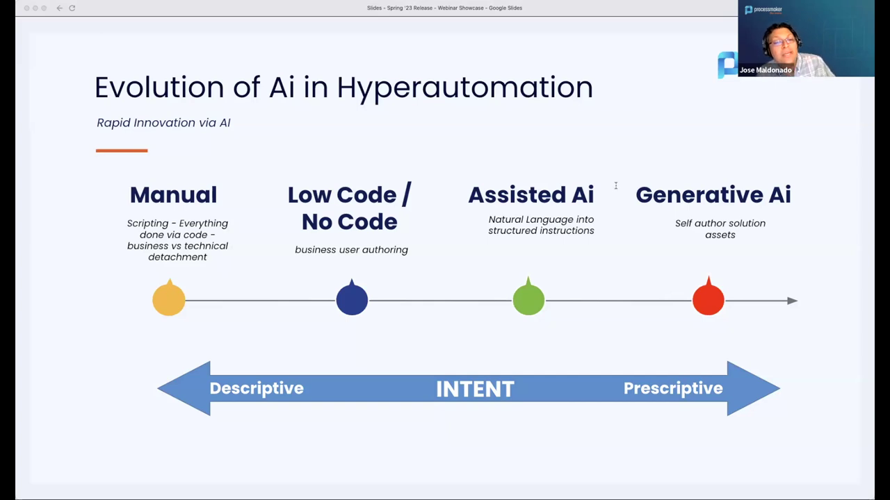
Reveal the roadmap bar with Current PM Platform, PM Spring and PM Summer on the Evolution of AI slide
key("Right")
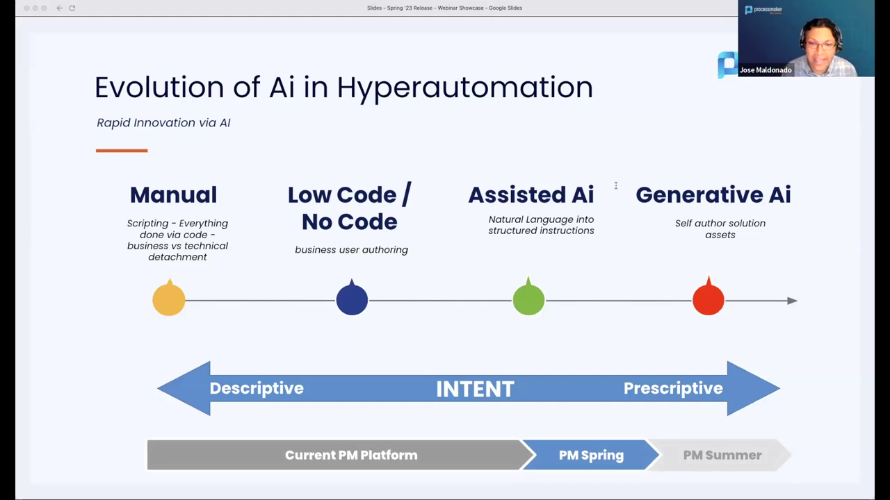
Advance past the Spring 2023 features title slide to the Spring '23 Release overview slide
key("Right")
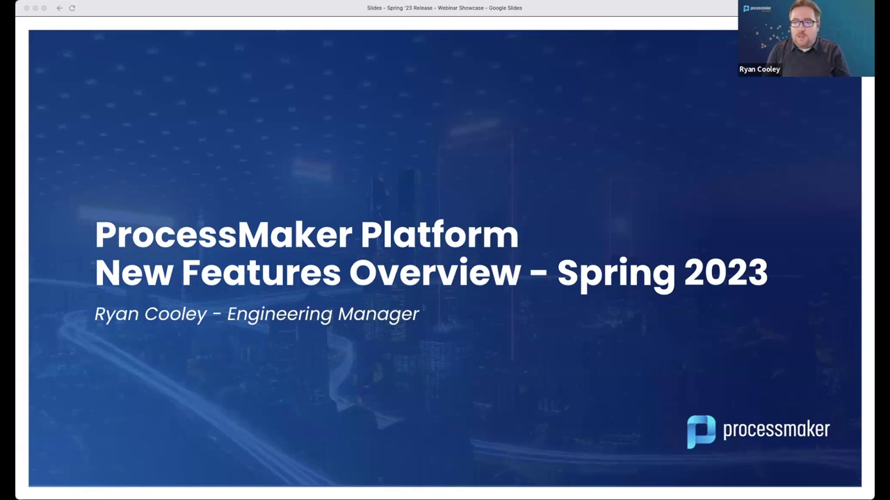
key("Right")
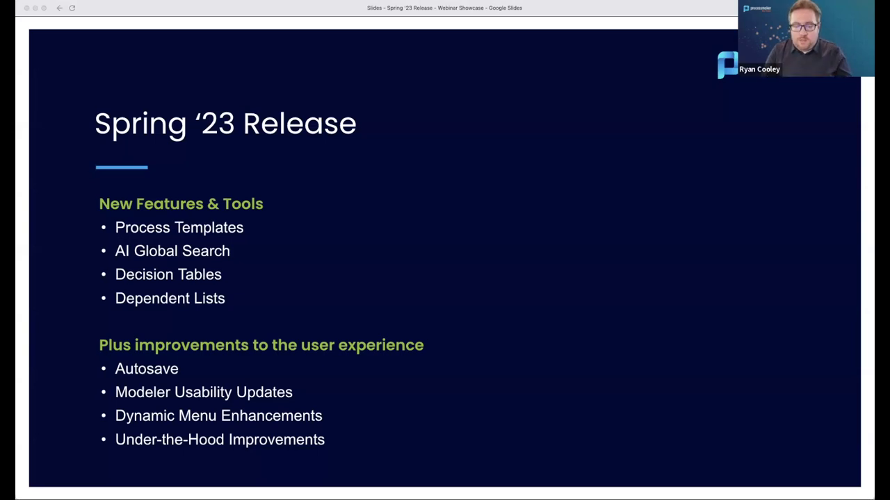
key("Right")
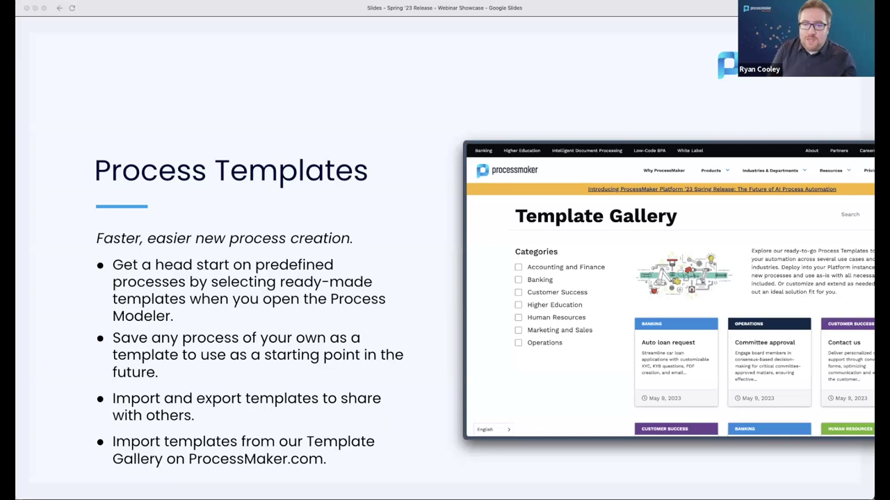
Show the AI Global Search slide with its AI-powered search panel screenshot
key("Right")
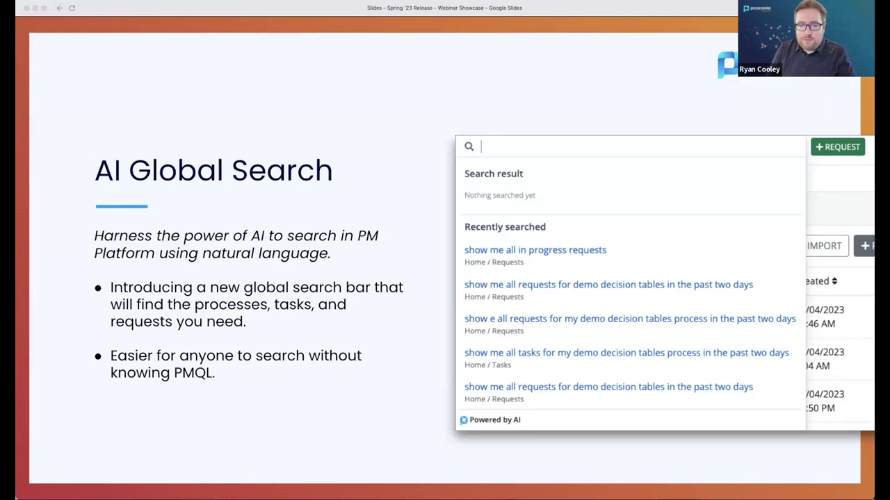
Show the Decision Tables slide with the Insurance Coverage decision-table screenshot
key("Right")
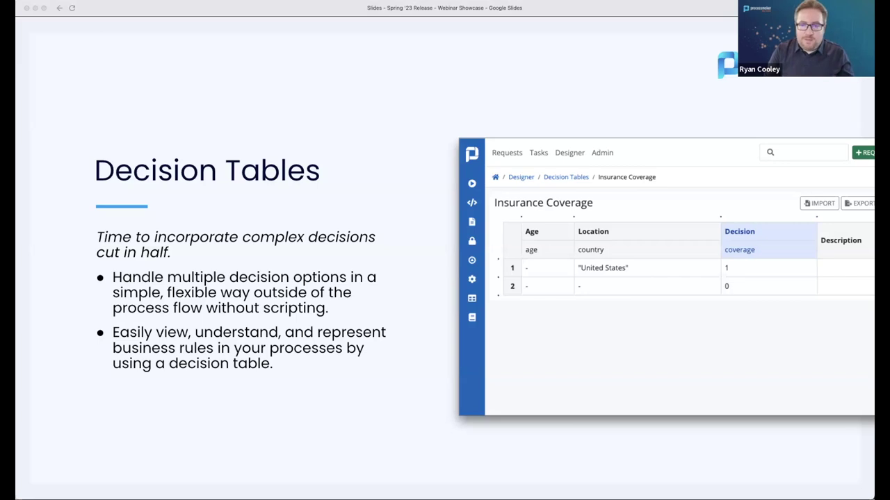
Show the Dependent Lists slide with its league/state/team dropdown example
key("Right")
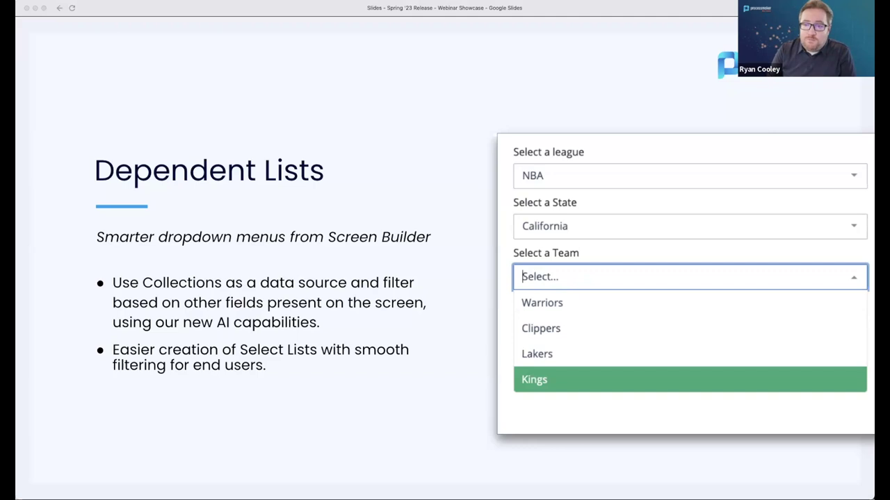
Advance the deck to the Autosave slide
key("Right")
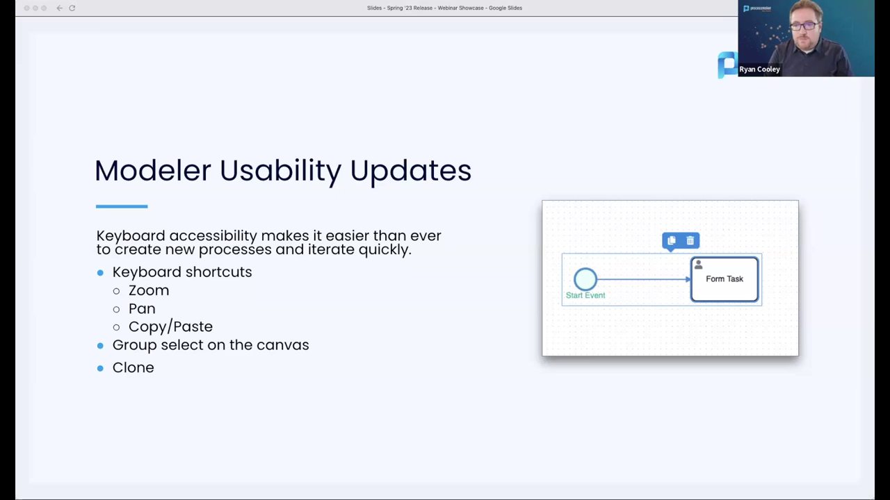
Show the Dynamic Menu Enhancements slide with its Visibility Settings screenshot
key("Right")
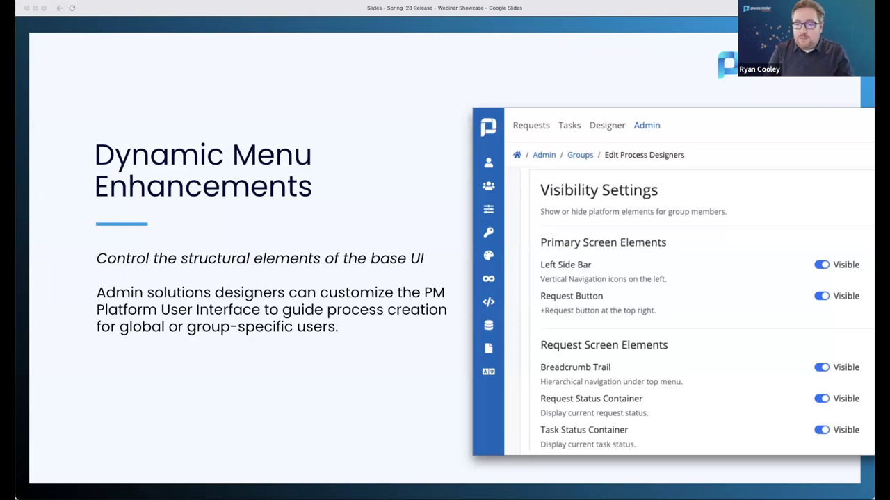
Advance to the Under-the-Hood Improvements slide covering Saved Searches indexing and chart performance
key("Right")
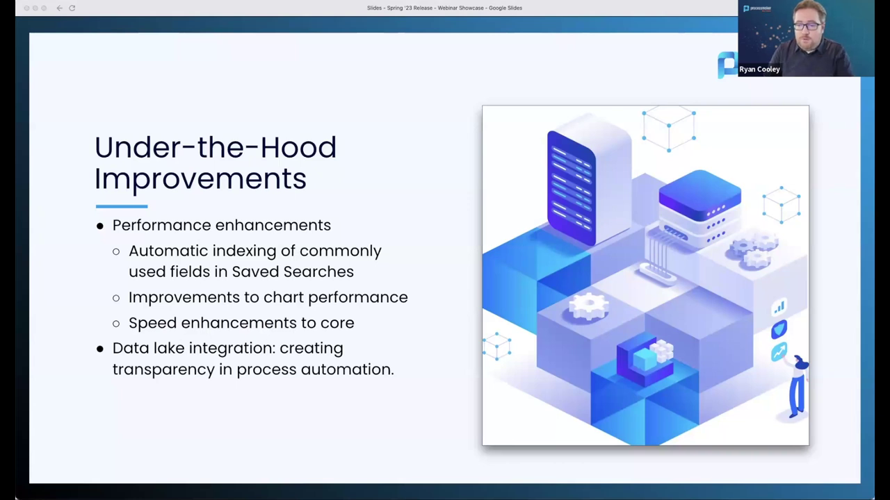
Move to the Demo slide, then log in to ProcessMaker with the prefilled credentials
key("Right")
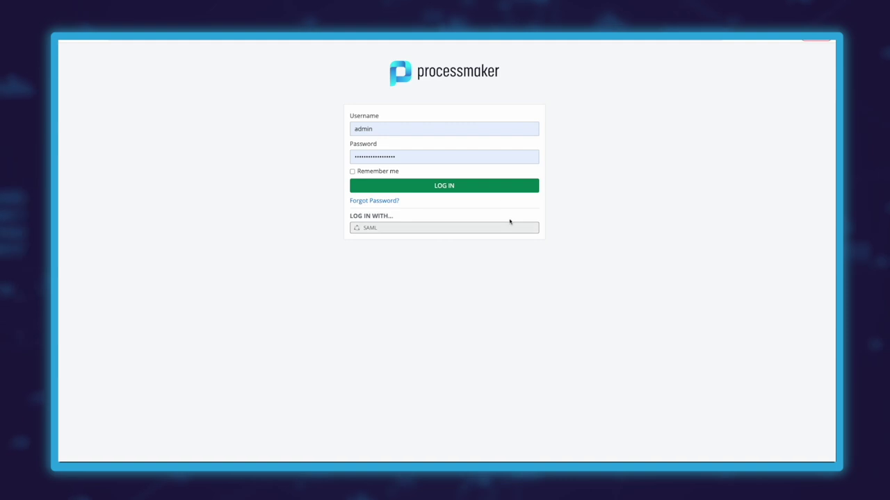
left_click(484, 186)
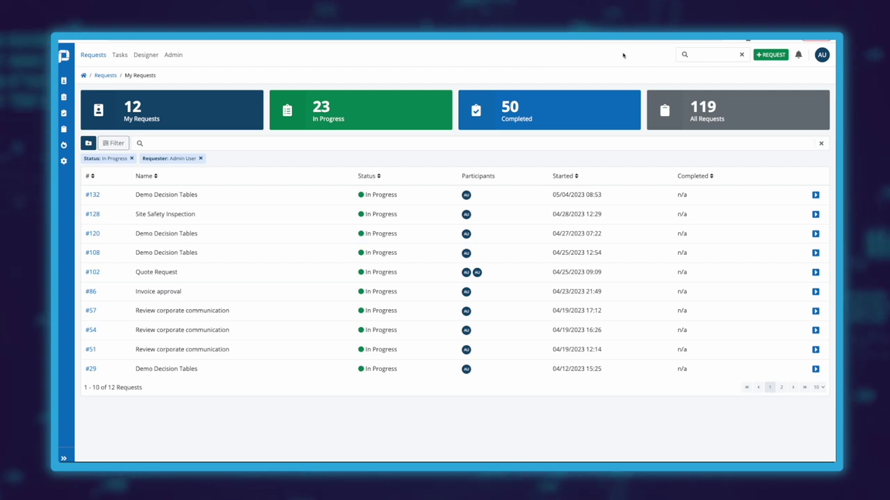
Run an AI search for 'list all processes' from the top search box
left_click(706, 55)
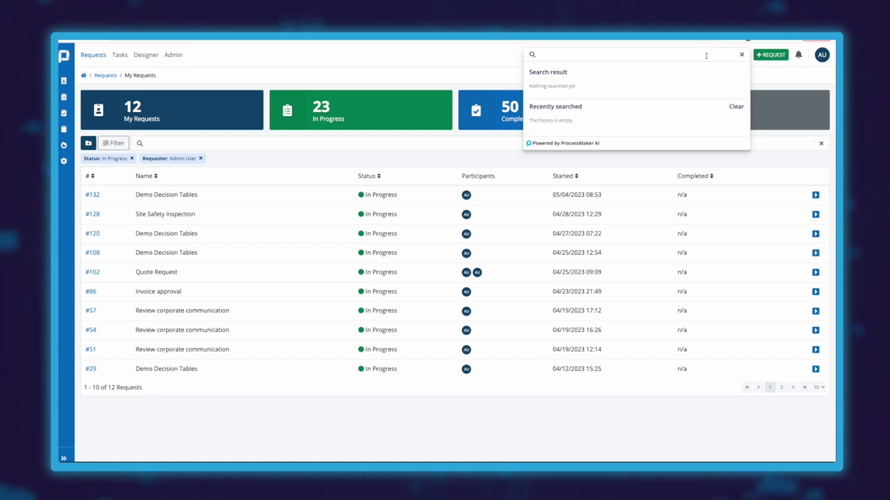
type("list all processes")
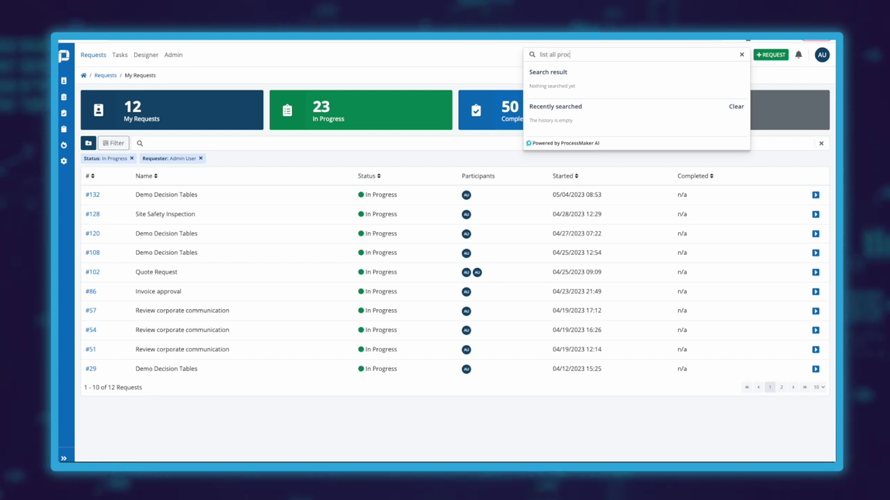
key("Return")
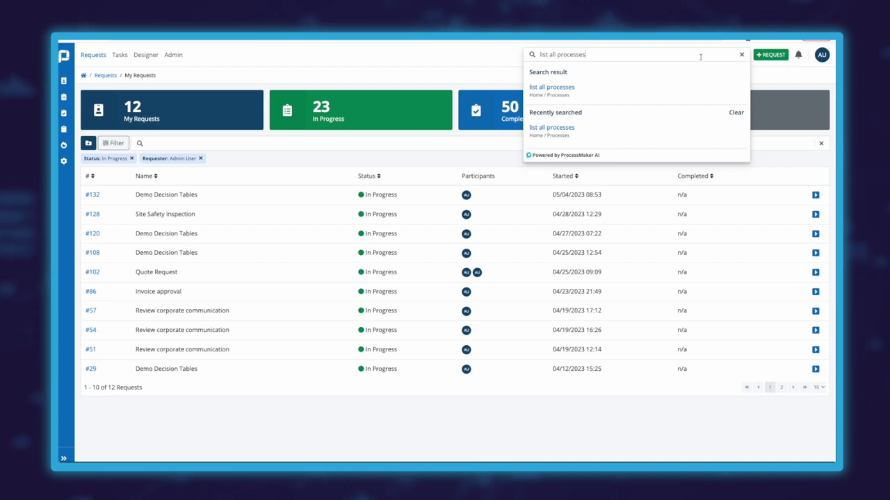
List all 30 processes, then run the AI search 'show tasks with insurance'
left_click(556, 88)
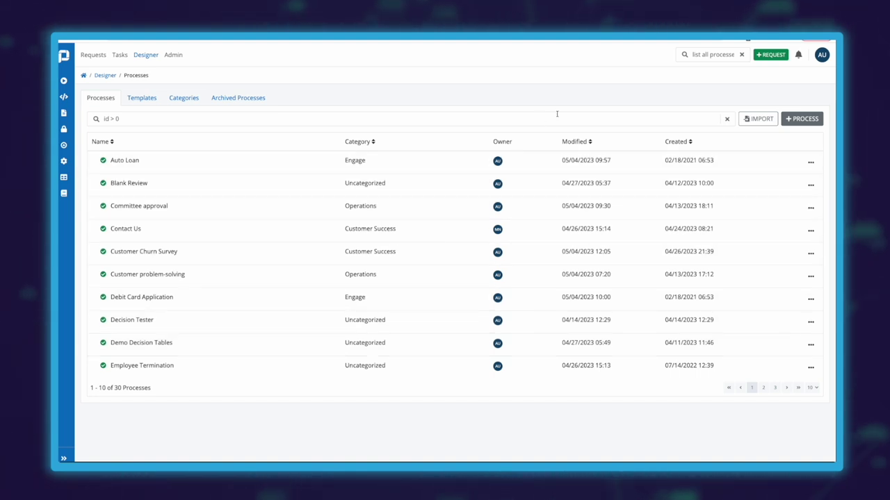
left_click(707, 54)
type("show")
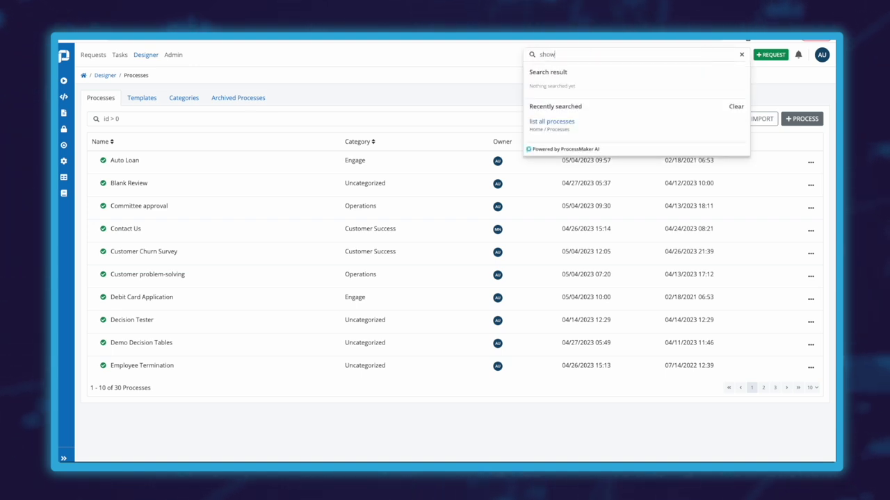
type(" tasks")
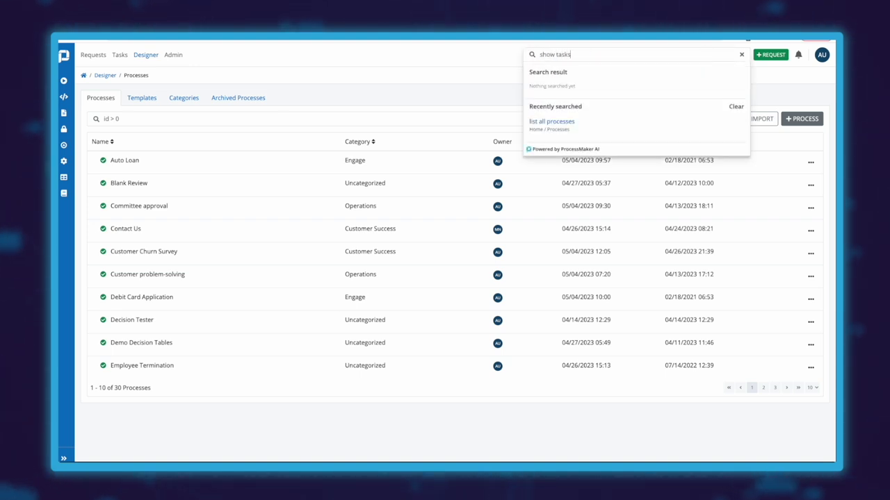
type(" w")
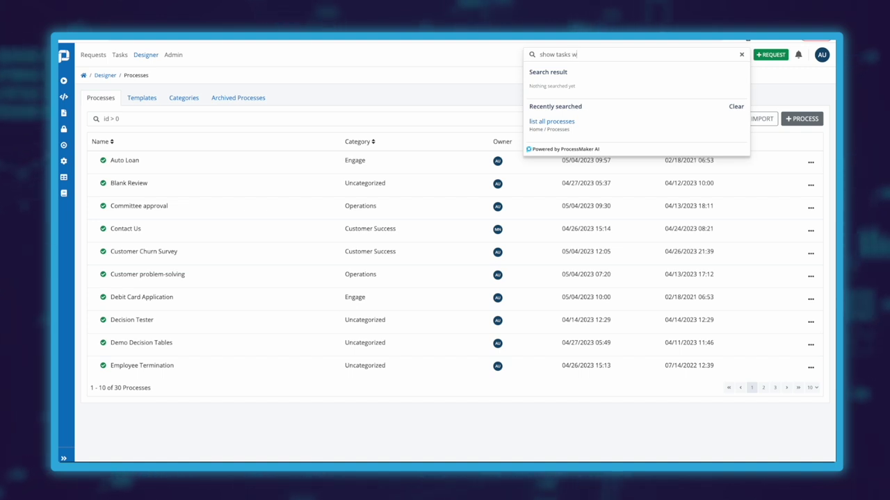
type("ith insurance")
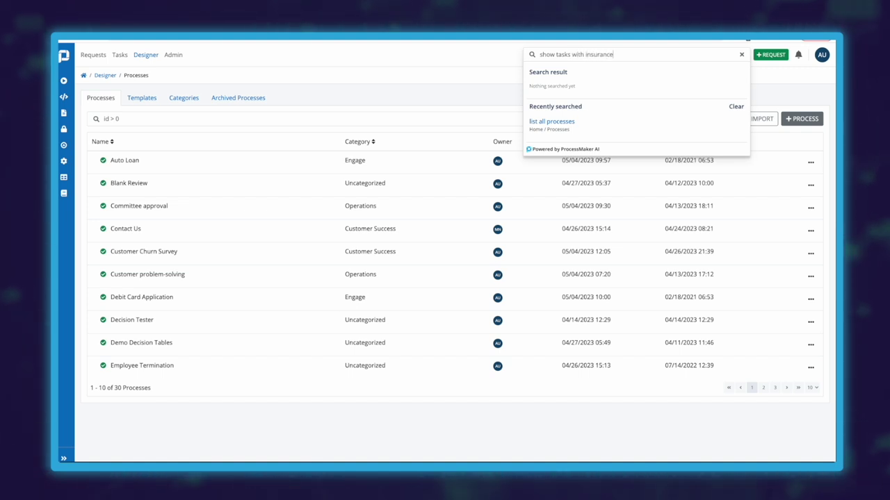
key("Return")
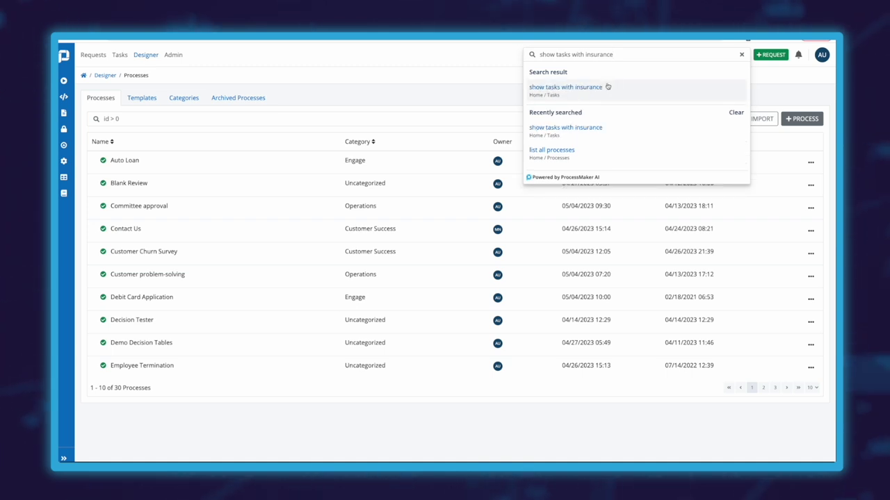
Open the insurance tasks, then refine the query to 'show completed tasks with insurance' (48 tasks)
left_click(596, 88)
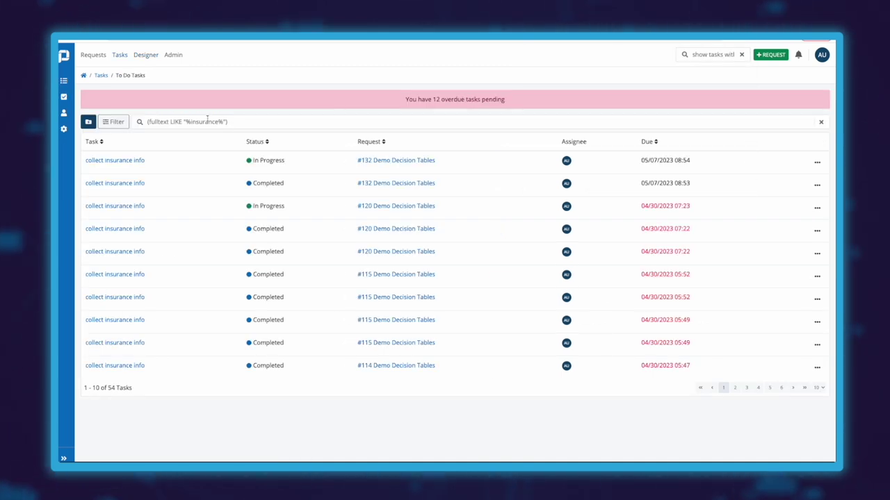
left_click_drag(232, 122, 132, 123)
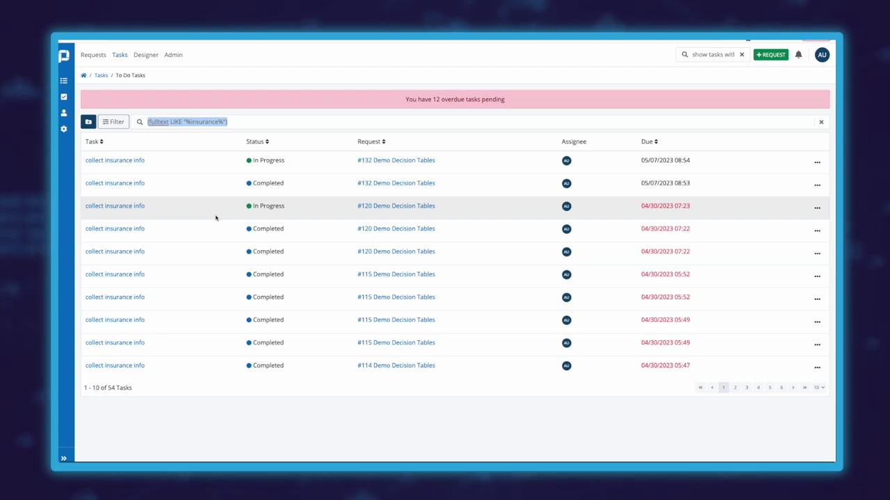
left_click(695, 54)
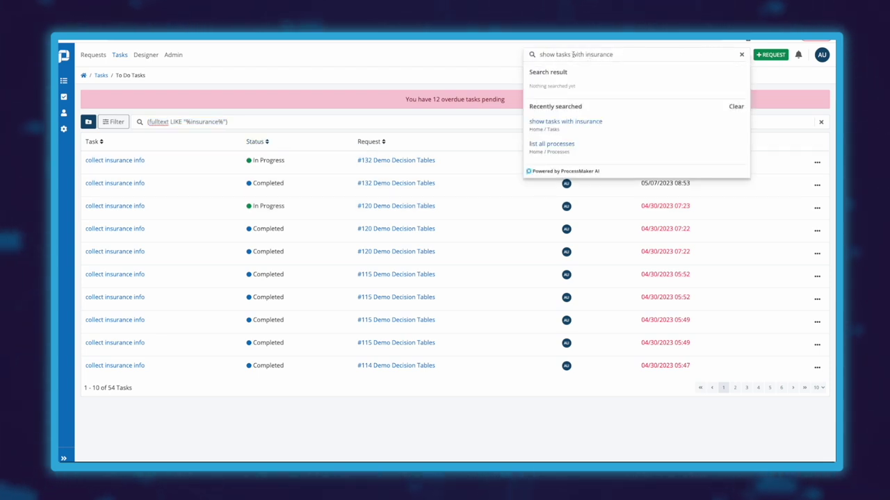
type("completed")
key("Return")
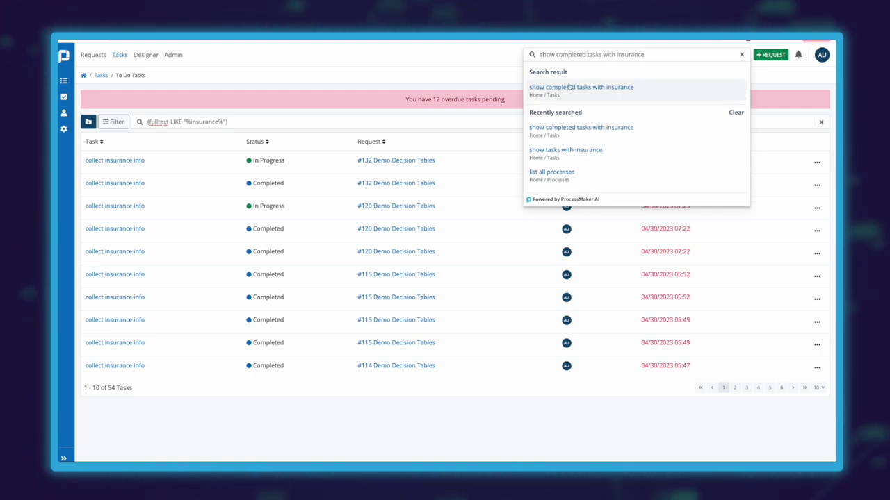
left_click(569, 88)
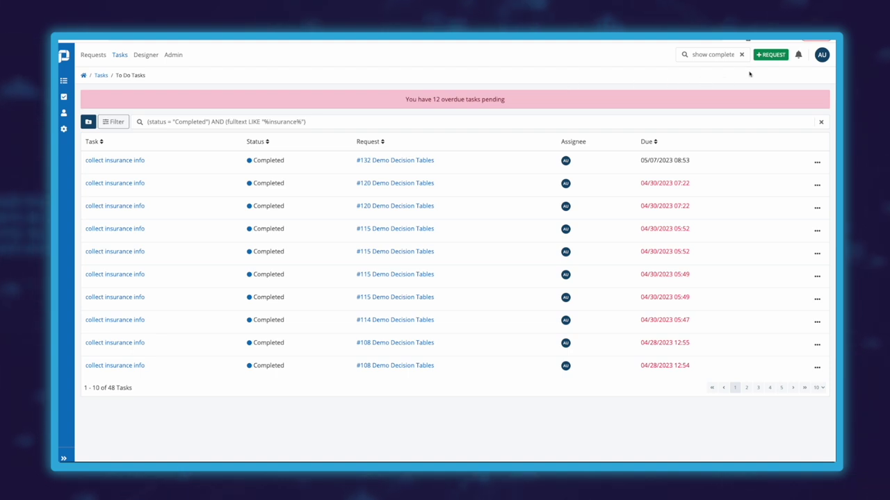
left_click(716, 54)
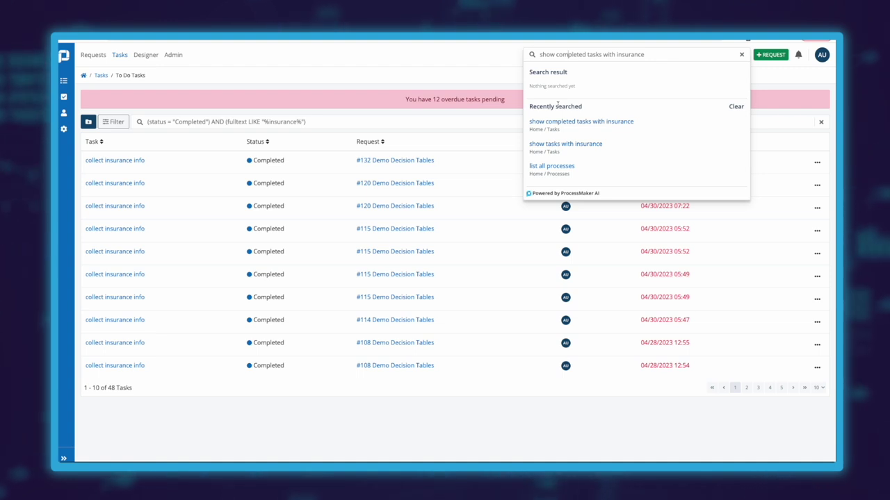
left_click(481, 76)
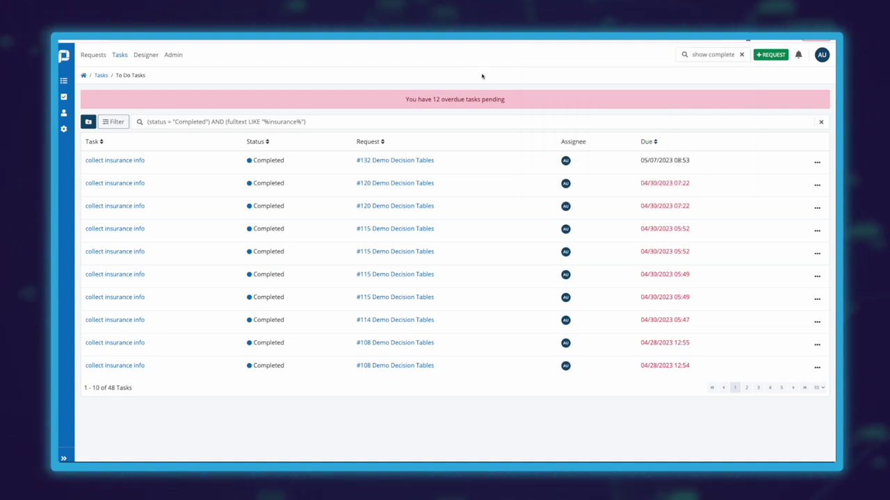
Replace the query with 'show me tasks due last week' and open the 36-task result
left_click(698, 54)
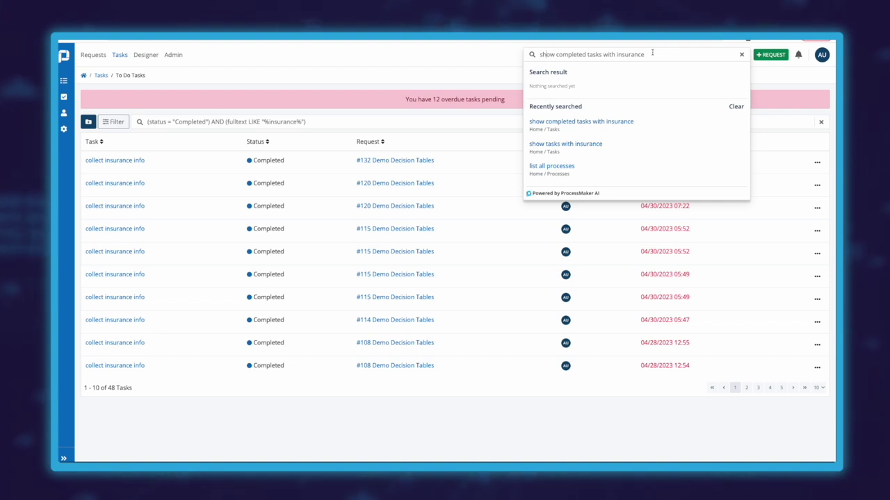
triple_click(652, 52)
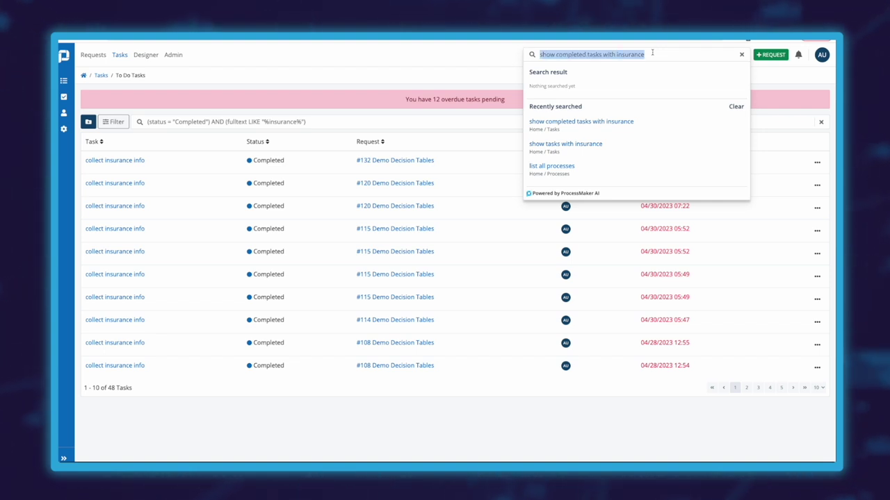
type("show m")
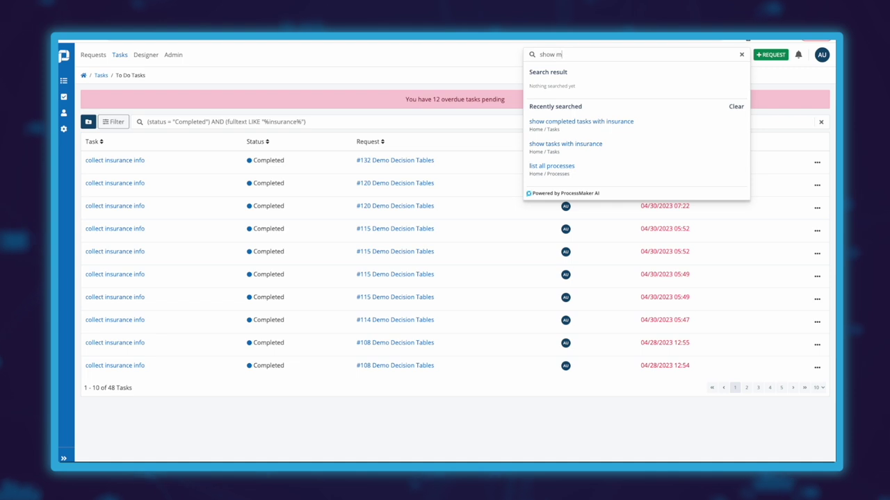
type("e tasks due")
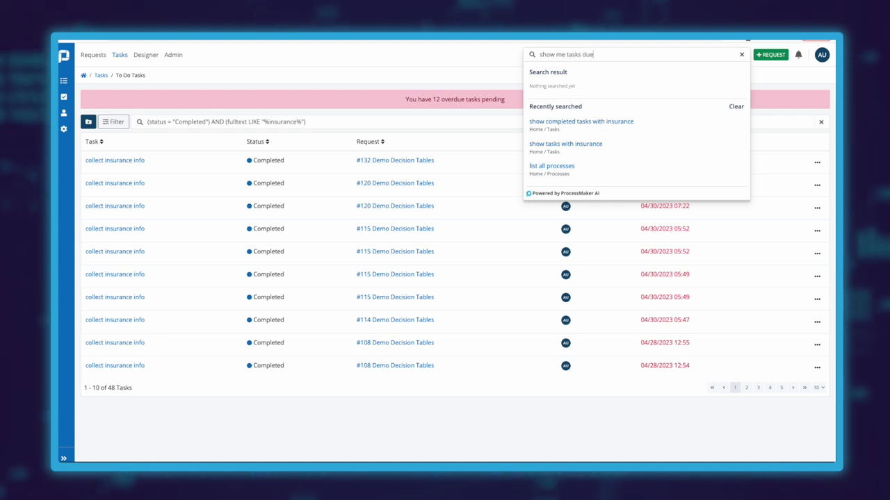
type(" last week")
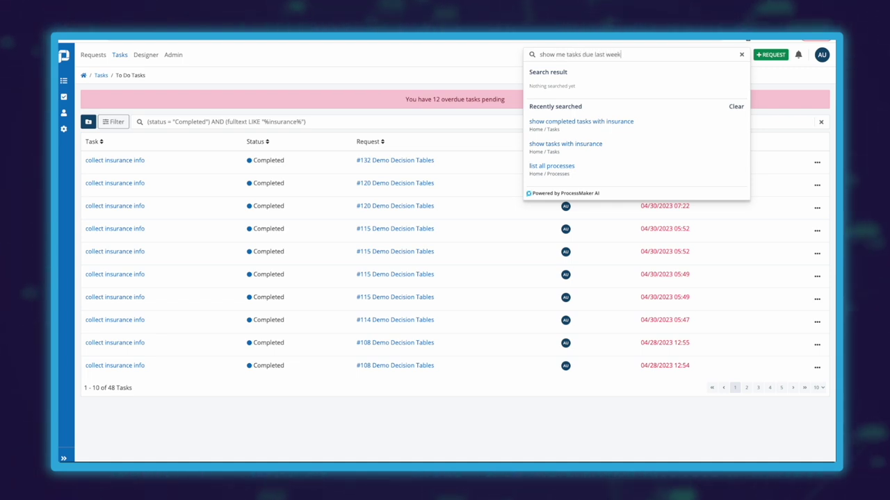
key("Return")
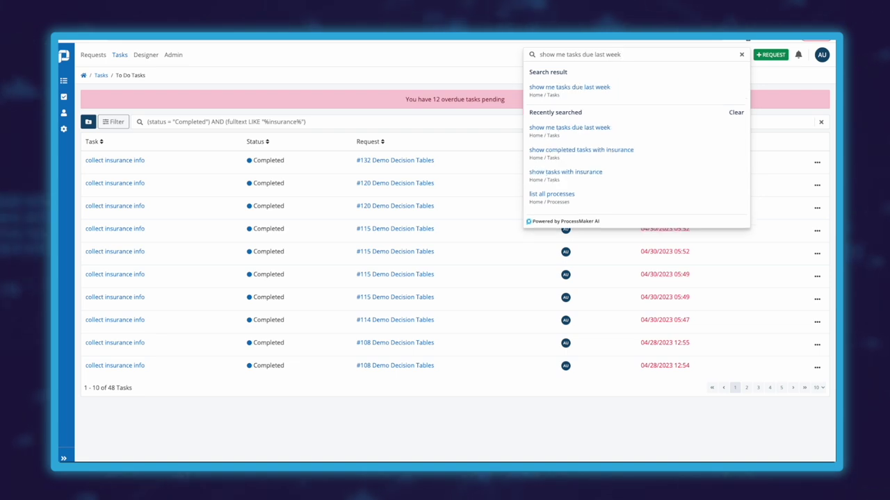
left_click(605, 88)
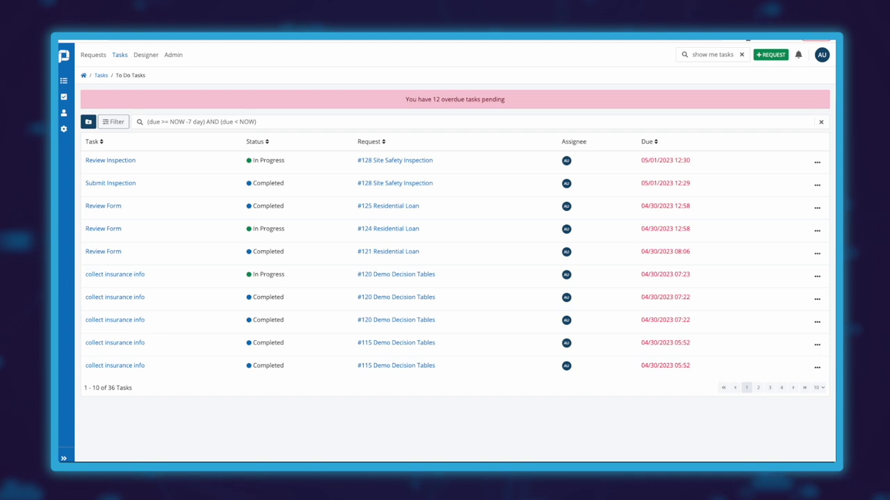
Search 'show requests not assigned to admin' to list the 22 requests with participant NOT IN admin
left_click(694, 55)
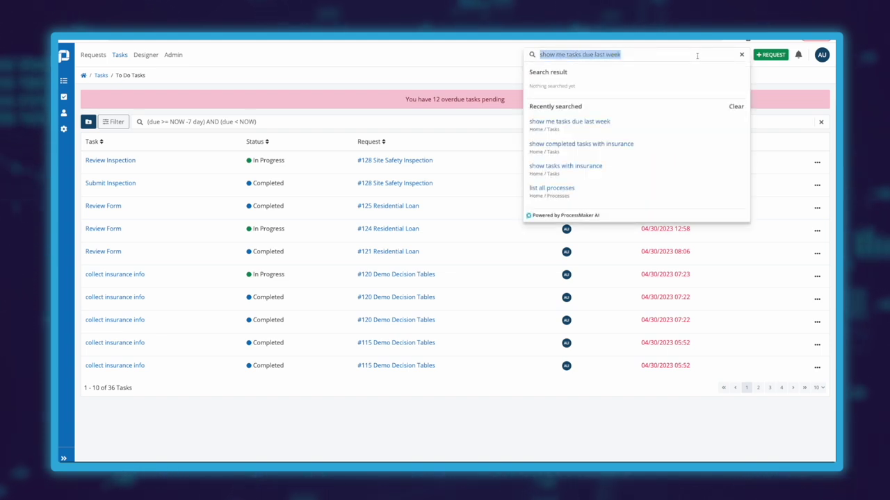
type("show requests ")
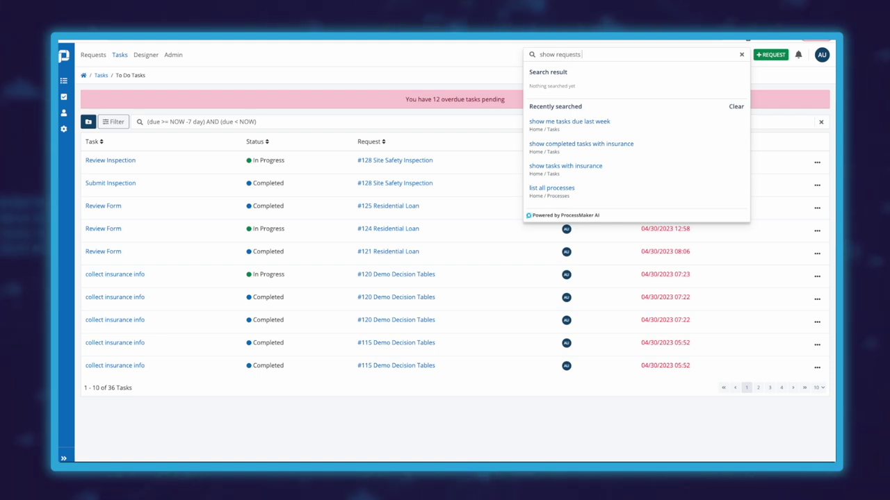
type("not assigend")
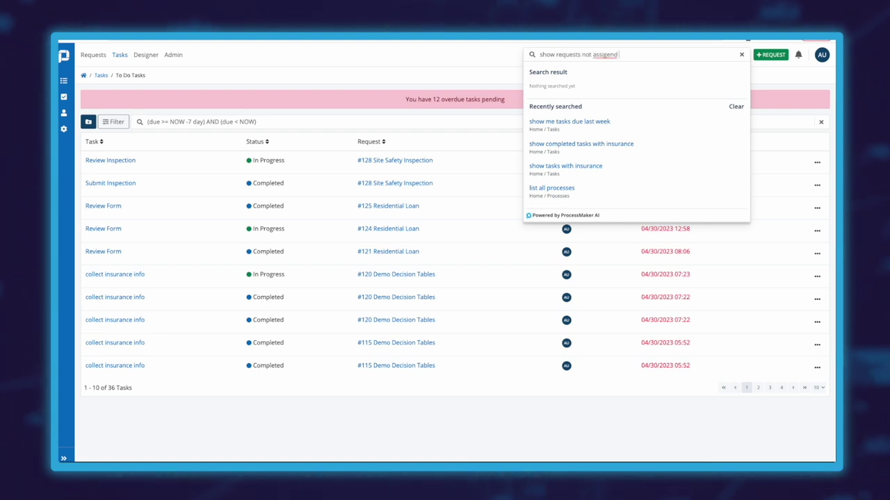
key("BackSpace")
key("BackSpace")
key("BackSpace")
type("ned to admi")
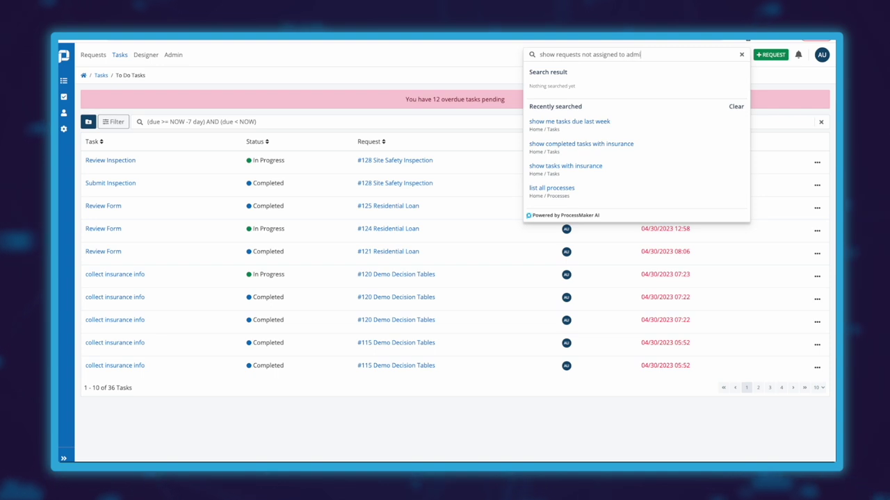
type("n")
key("Return")
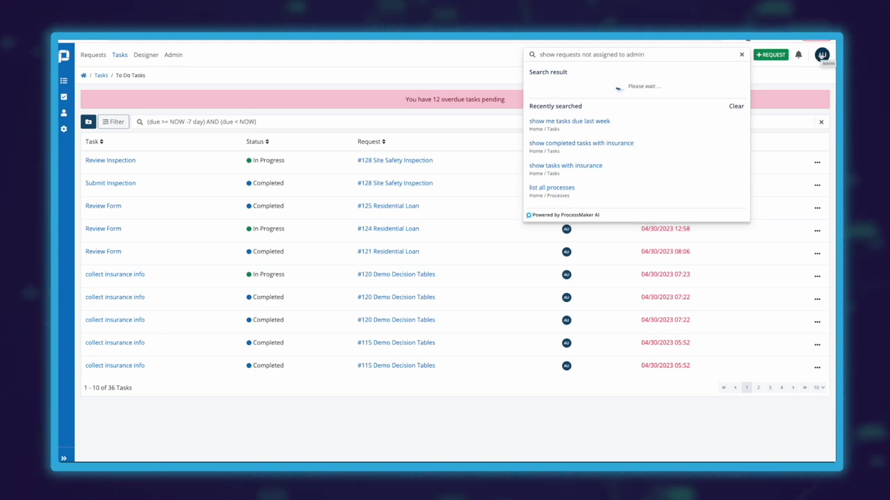
left_click(605, 88)
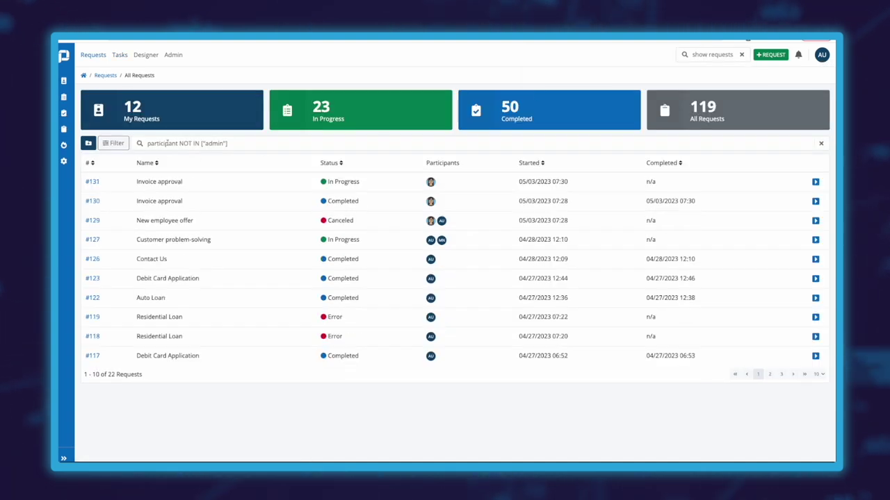
left_click_drag(211, 143, 227, 143)
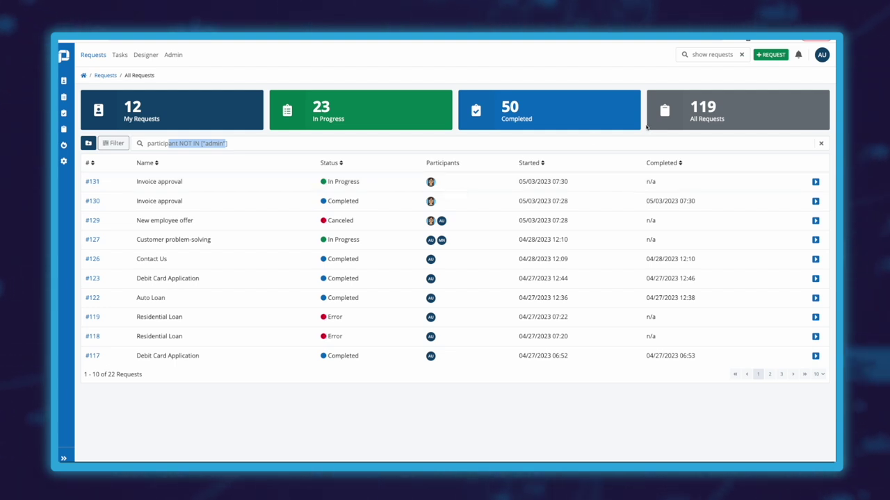
Change the query to 'show requests in progress about inspection', leaving only Site Safety Inspection
left_click(714, 58)
double_click(644, 58)
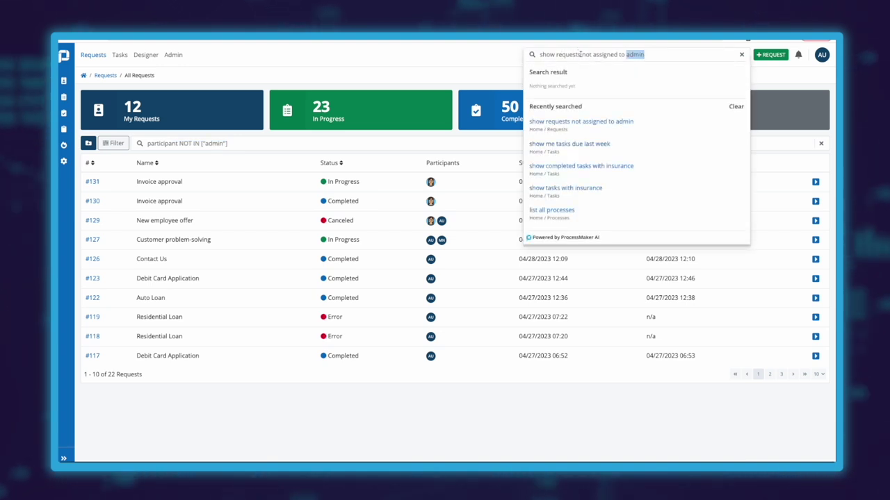
left_click_drag(581, 54, 685, 66)
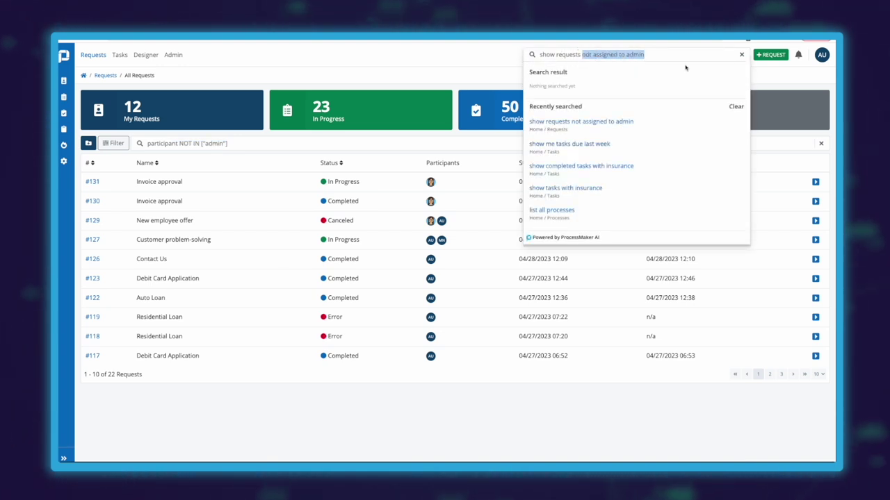
type("in prof")
key("BackSpace")
key("BackSpace")
key("BackSpace")
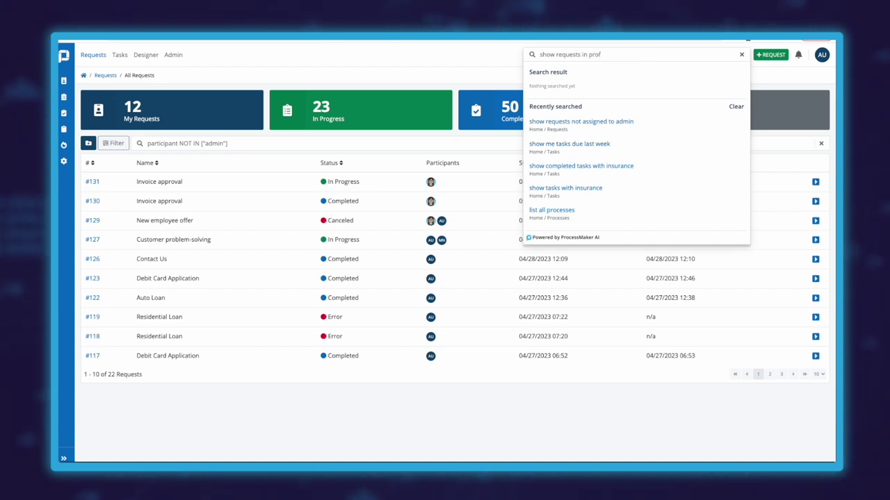
type("about ")
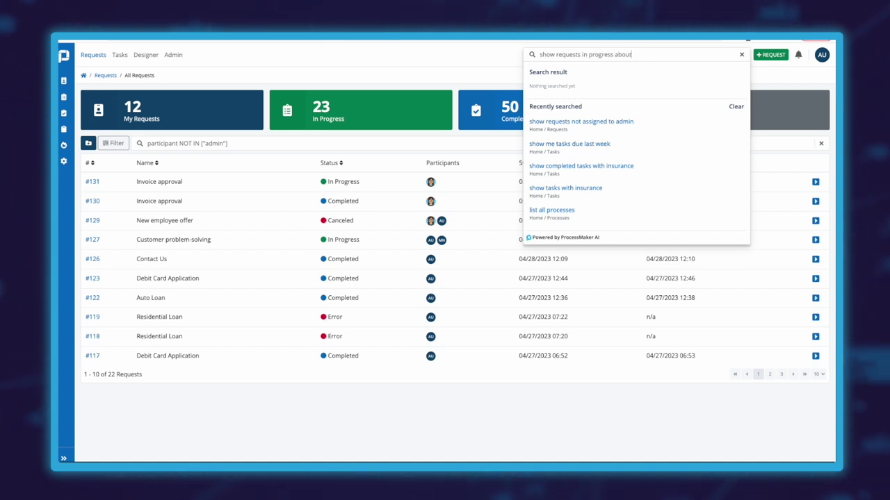
type("inspe")
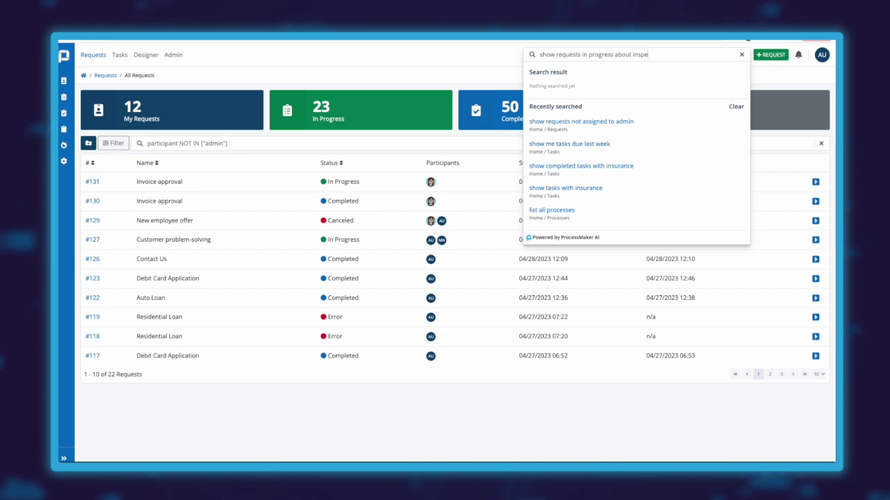
type("ction")
key("Return")
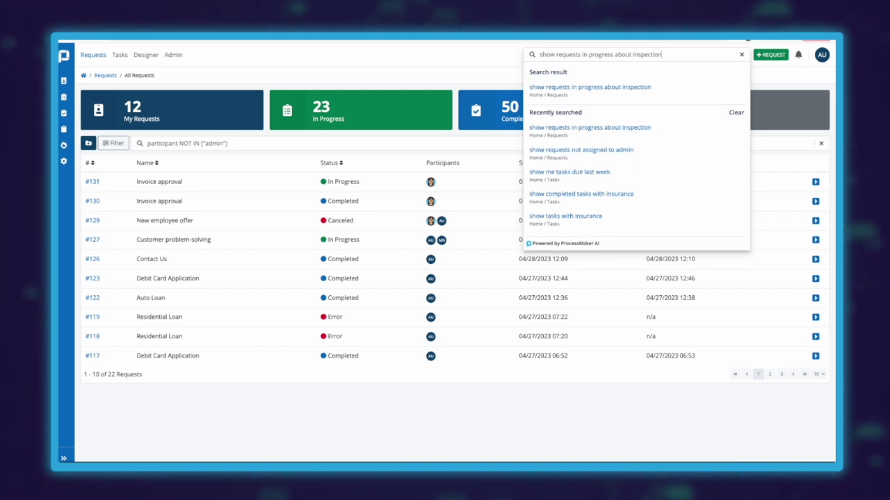
left_click(629, 92)
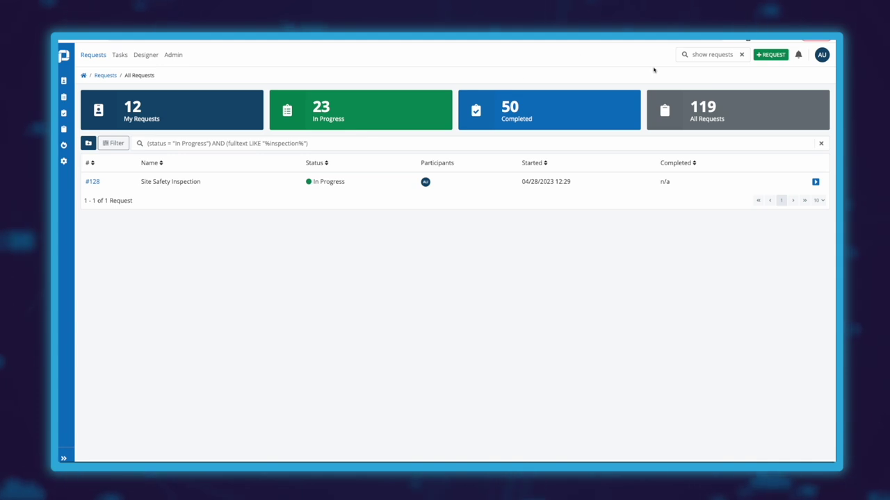
Run the AI search 'show processes about approval' and open its result
left_click(716, 54)
type("show")
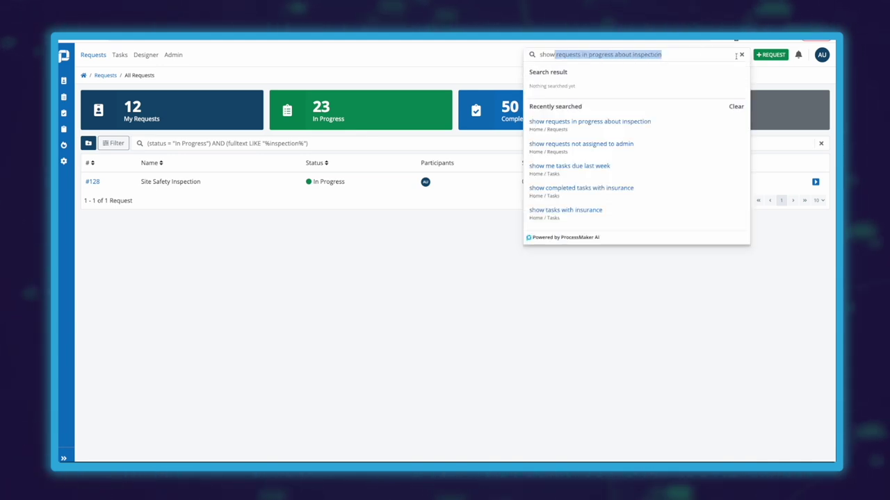
type(" processe")
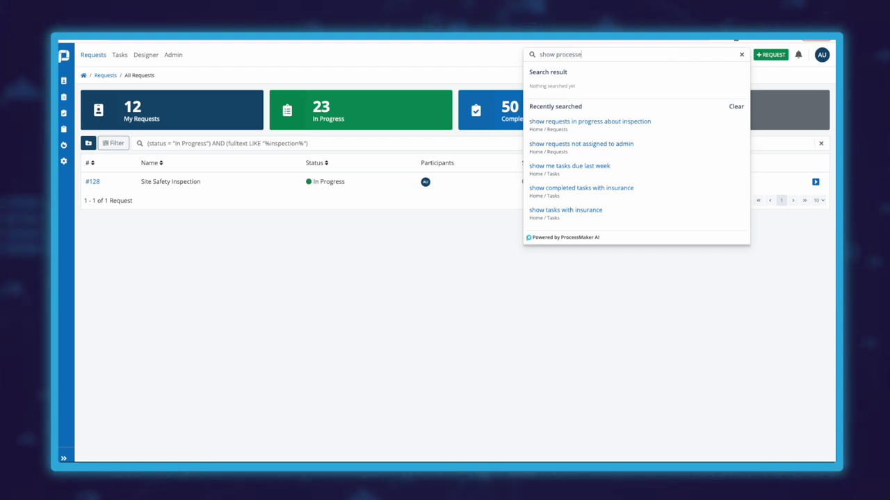
type("s a")
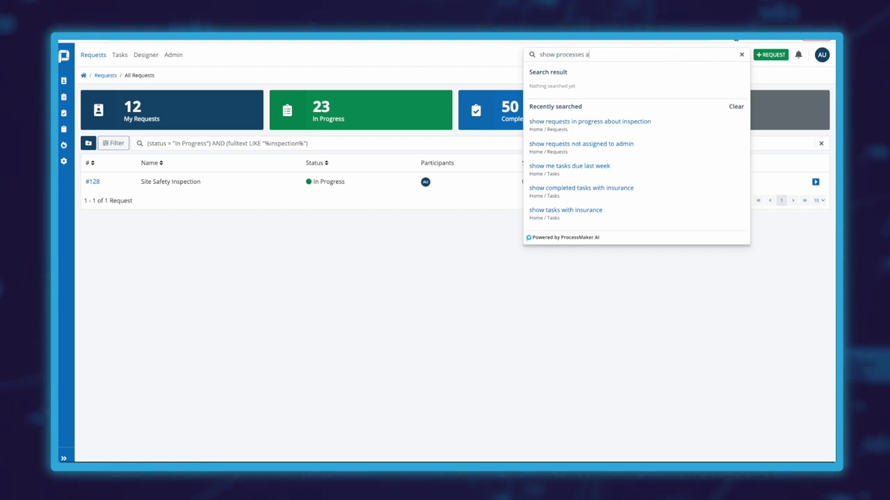
type("bout approval")
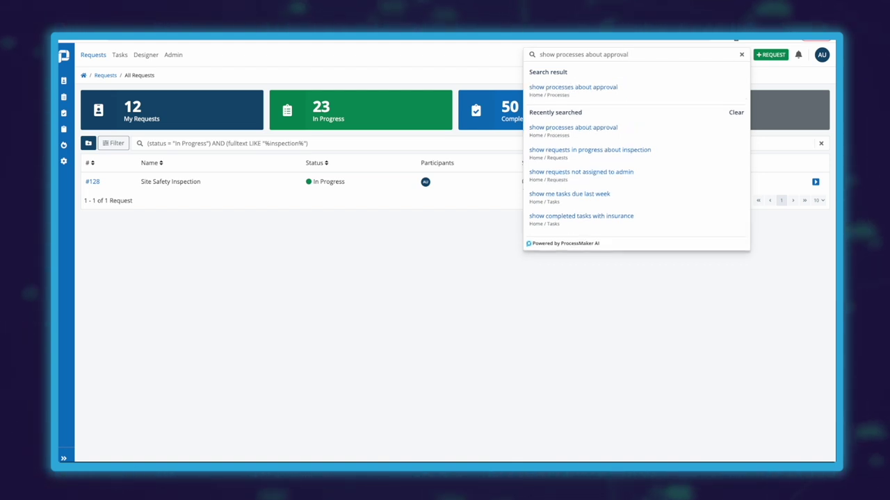
left_click(573, 87)
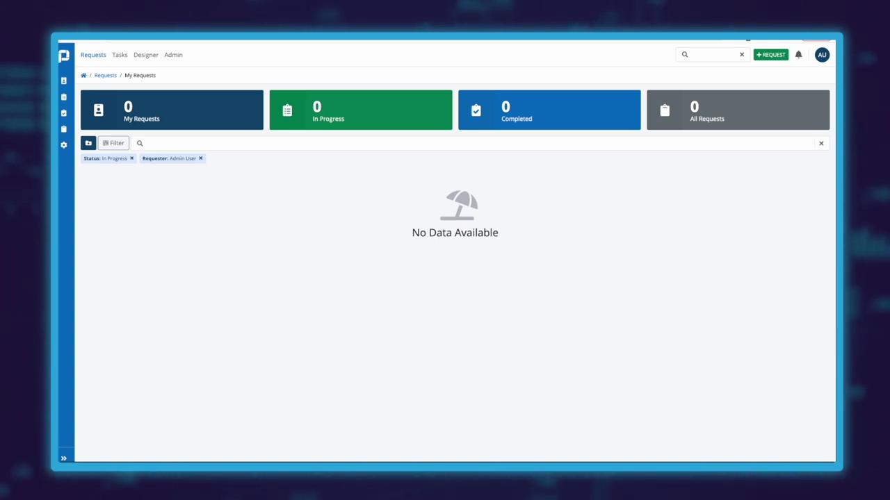
Go to the Designer's Processes list
left_click(146, 56)
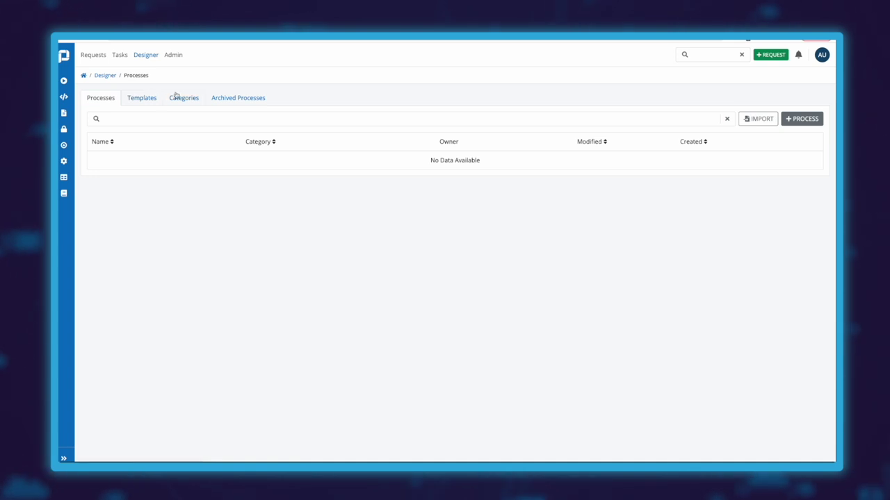
View the Templates tab, then switch back to the Processes tab
left_click(141, 97)
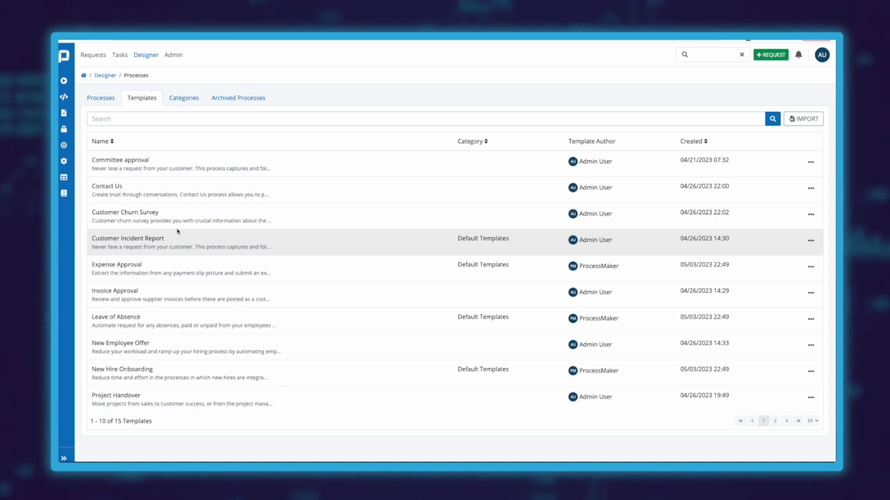
left_click(98, 99)
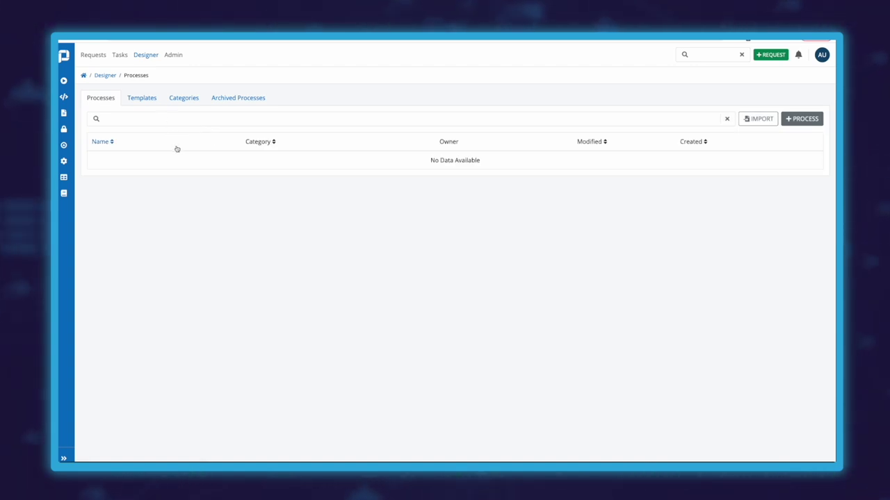
Start a new process and preview the Invoice Approval template's diagram
left_click(799, 120)
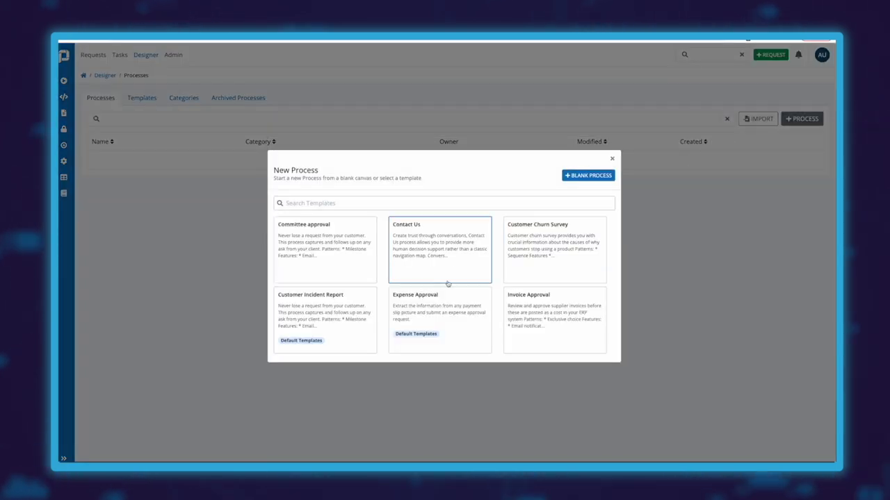
scroll(465, 287, "down", 1)
scroll(464, 286, "down", 2)
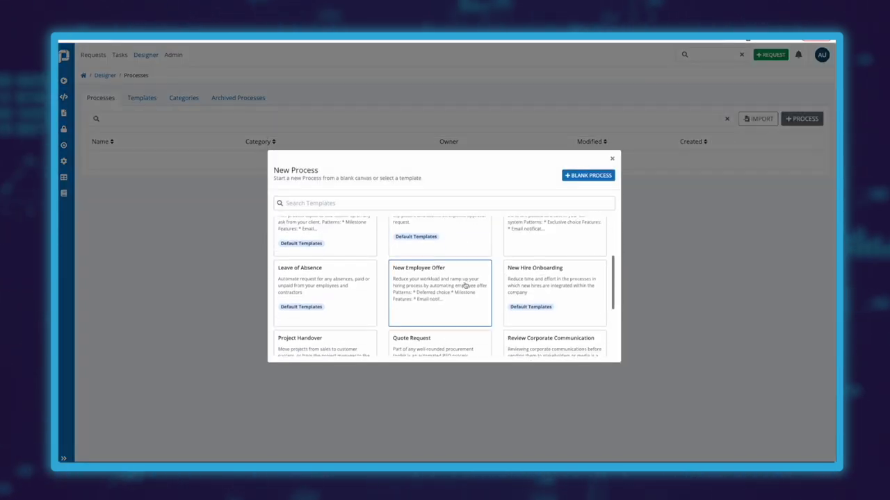
scroll(465, 285, "up", 1)
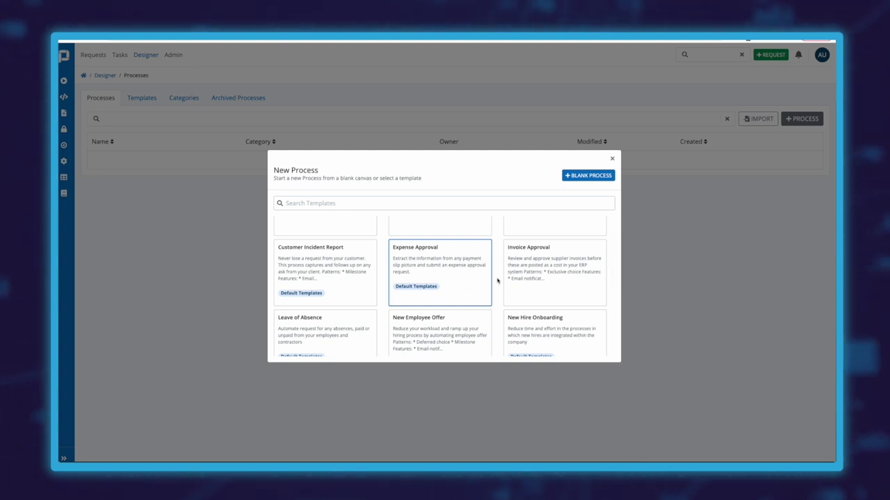
left_click(533, 260)
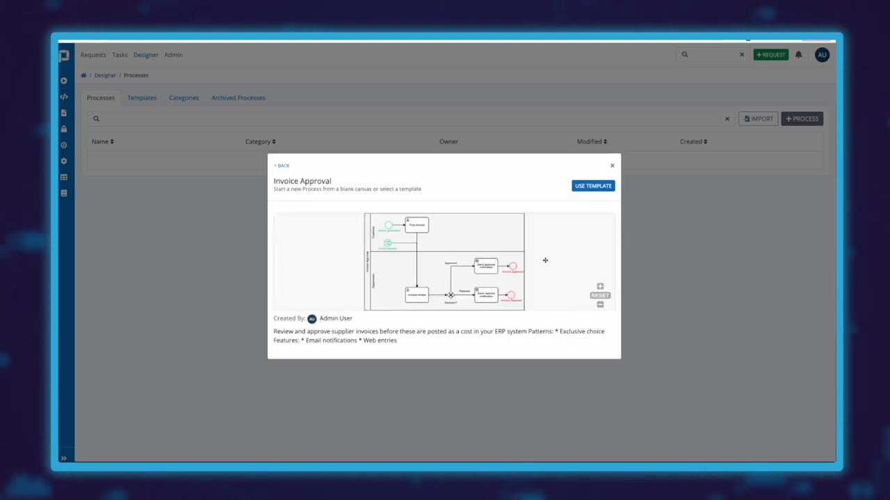
scroll(458, 258, "up", 10)
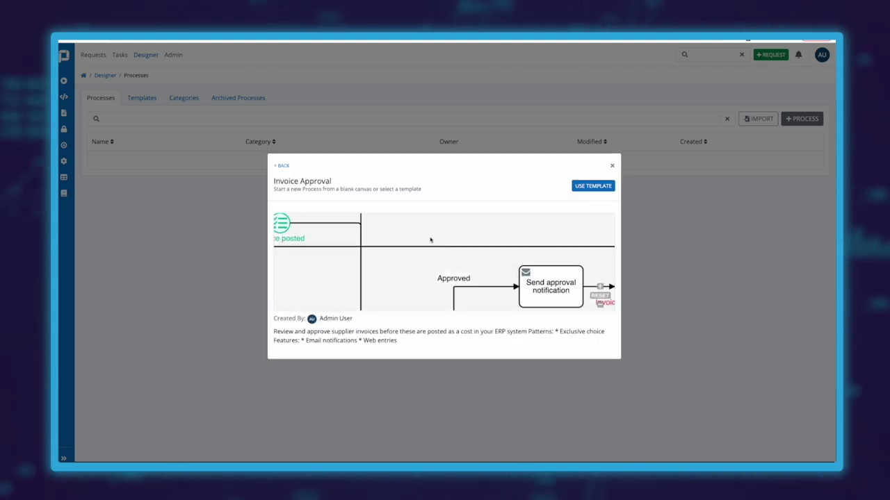
scroll(410, 233, "down", 8)
scroll(401, 236, "up", 5)
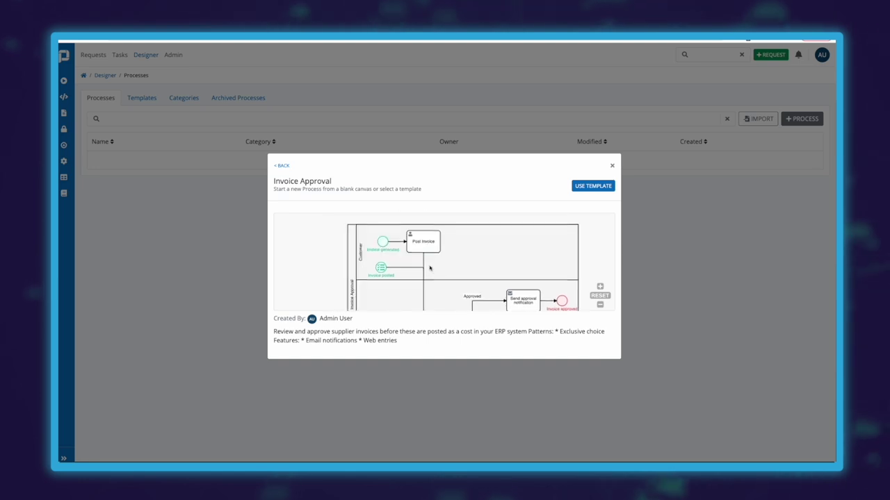
left_click_drag(423, 275, 462, 250)
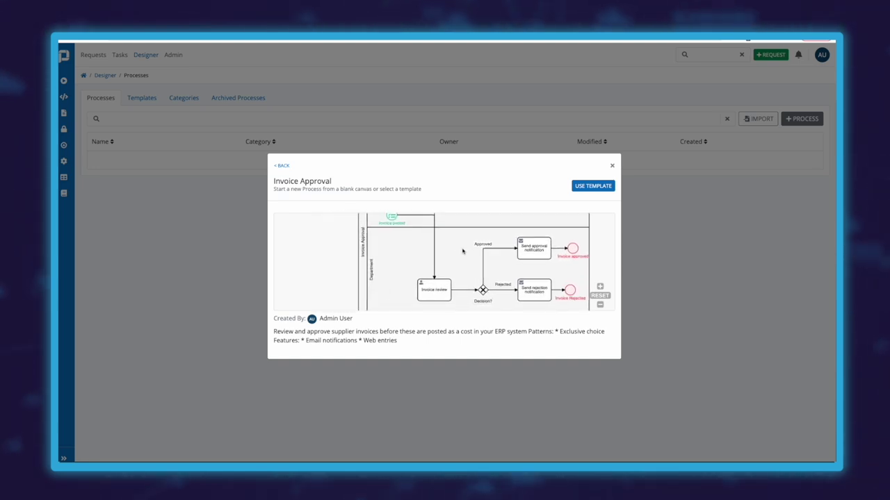
left_click(283, 166)
Preview the Customer Incident Report template and return to the gallery
scroll(410, 288, "down", 1)
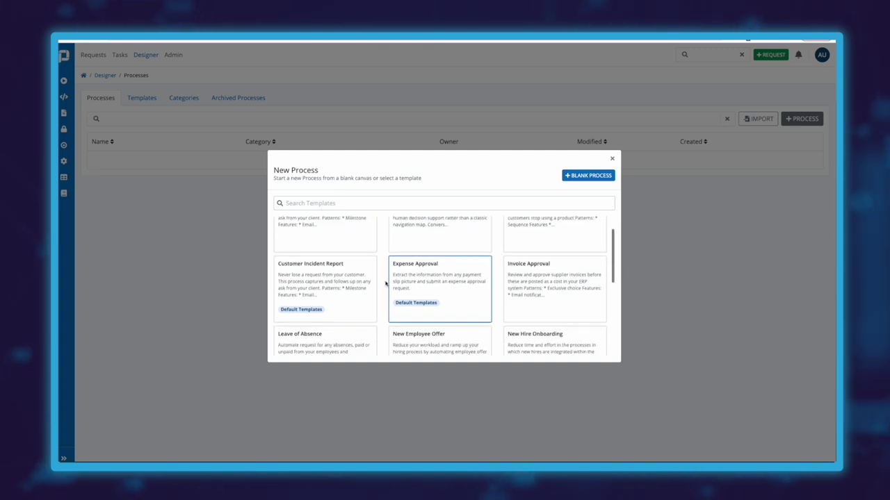
left_click(330, 272)
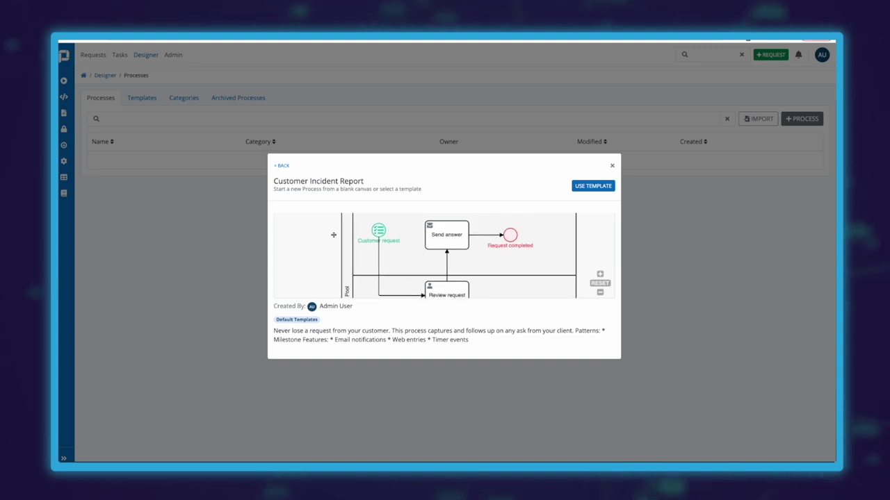
left_click(283, 167)
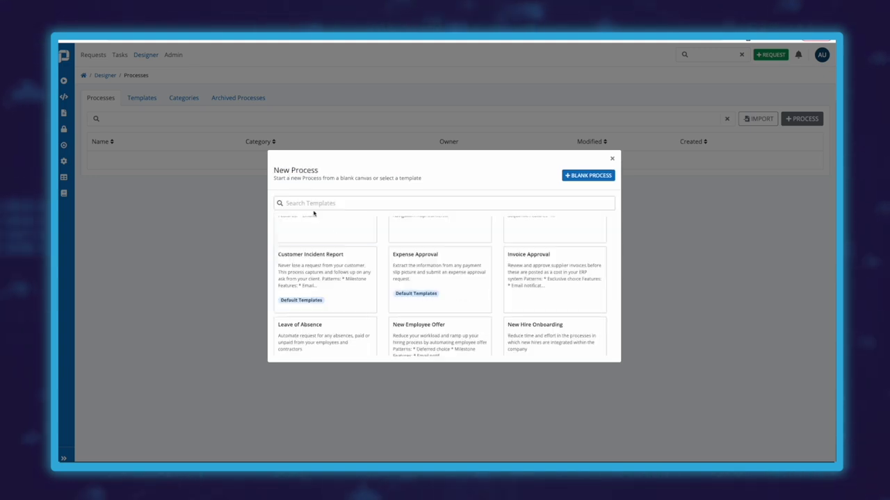
Open the Site Safety Inspection template's details and diagram preview
scroll(341, 280, "down", 2)
scroll(341, 280, "down", 1)
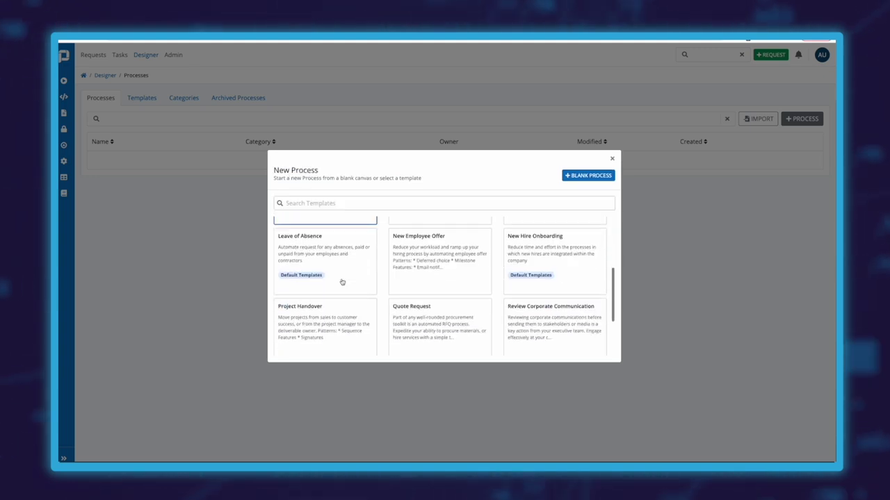
scroll(403, 281, "down", 1)
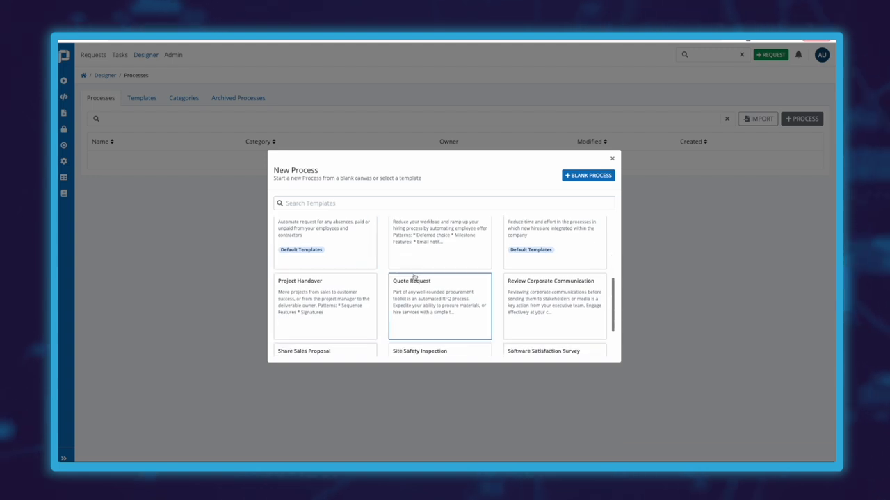
scroll(360, 287, "down", 1)
left_click(413, 312)
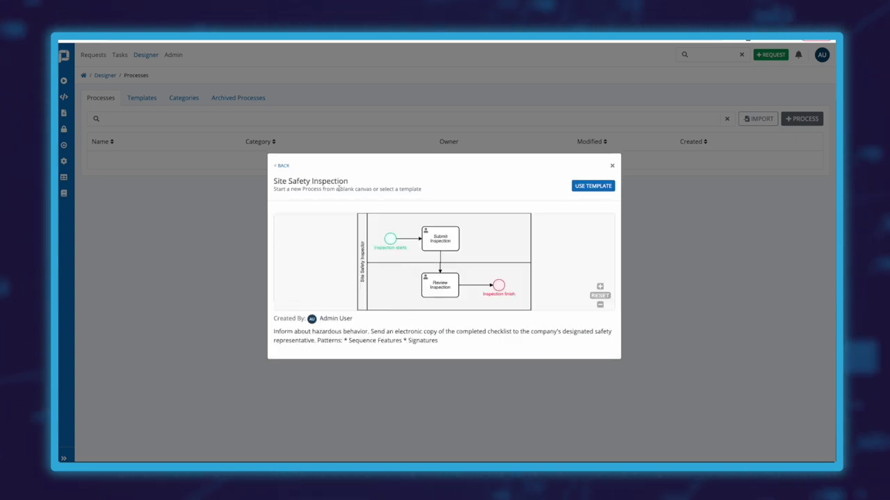
scroll(357, 218, "up", 3)
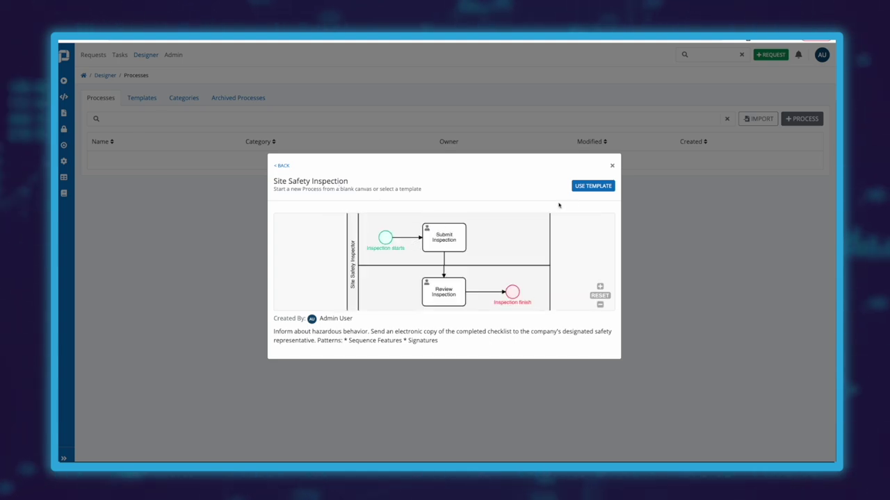
Create 'Safety Inspection' from the template with category Template and the admin account as manager
left_click(591, 186)
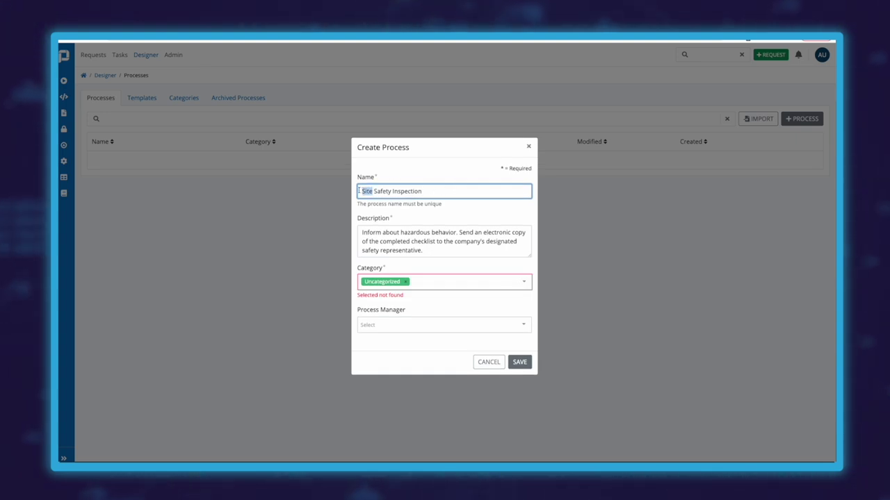
key("BackSpace")
left_click(464, 284)
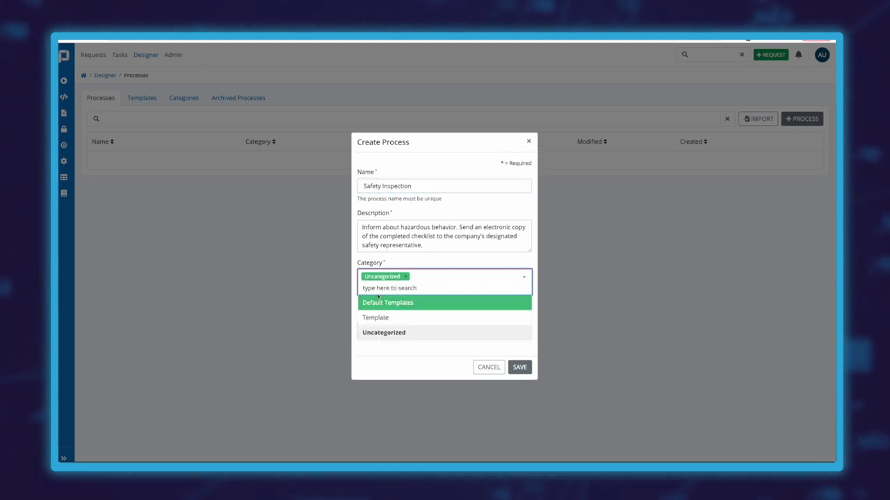
left_click(431, 301)
left_click(394, 326)
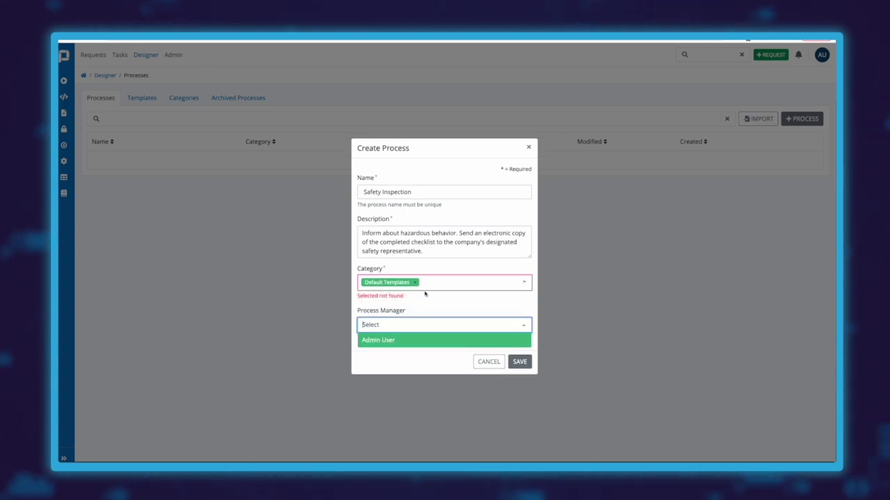
left_click(414, 284)
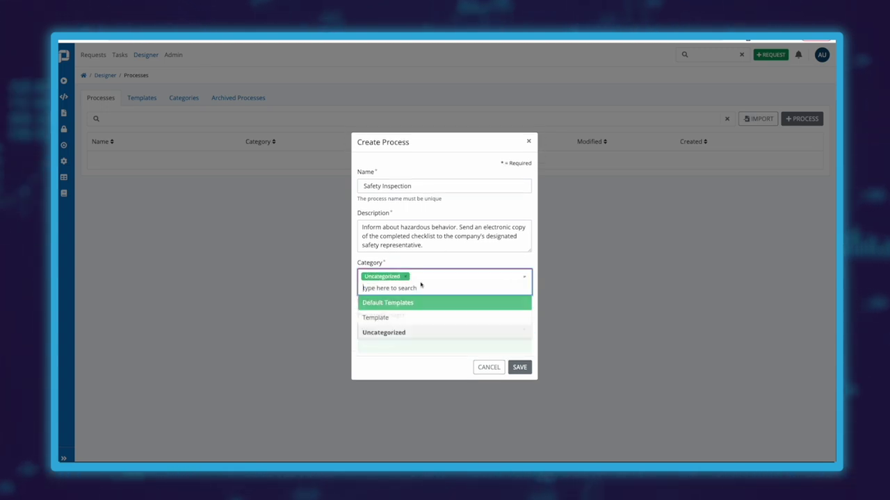
left_click(379, 316)
left_click(379, 325)
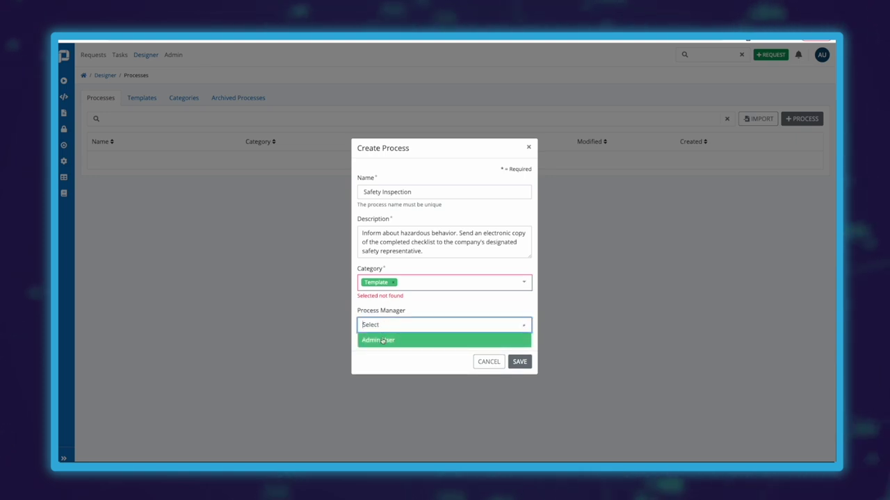
left_click(378, 340)
left_click(519, 361)
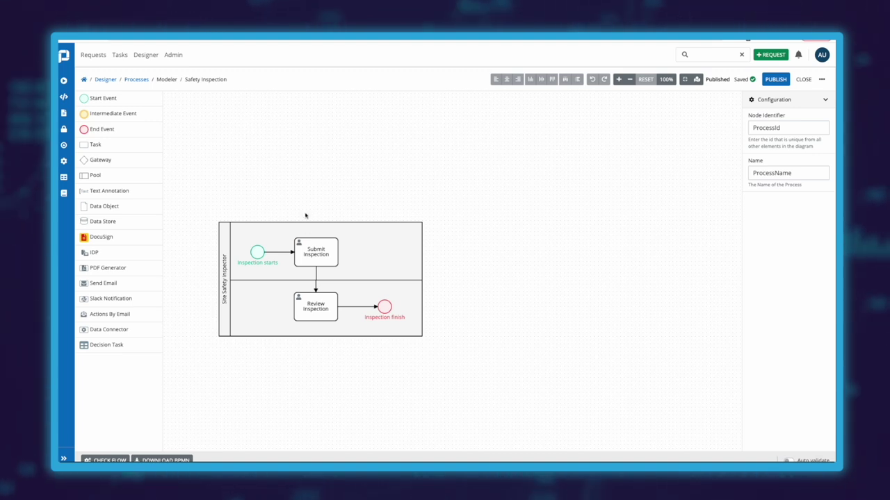
Select the Submit Inspection task, check its form in Preview, then return to Design
left_click(312, 248)
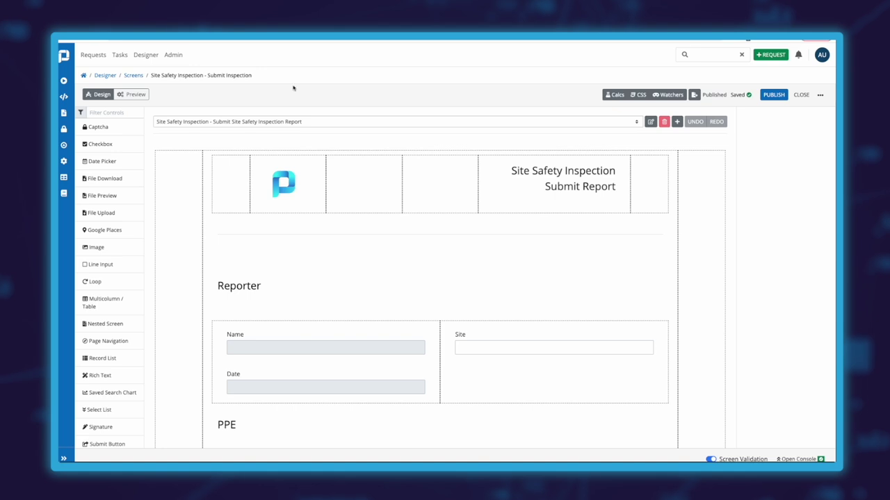
left_click(132, 94)
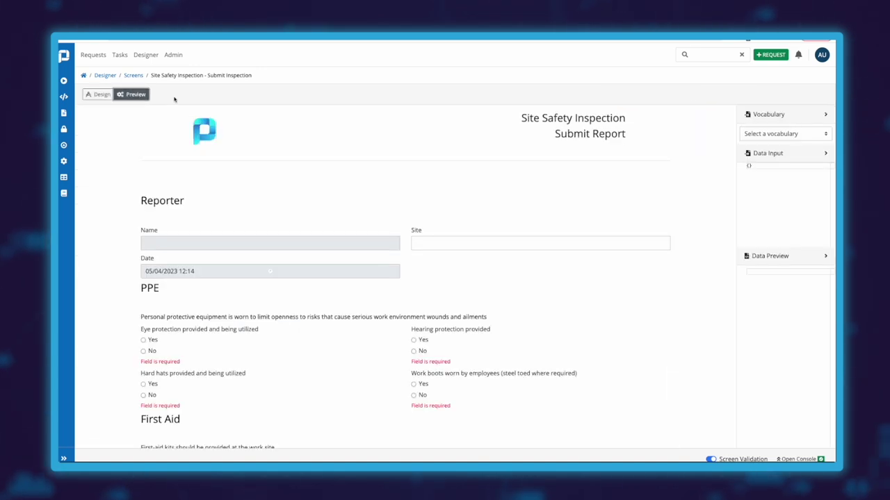
scroll(180, 143, "down", 2)
scroll(181, 143, "up", 2)
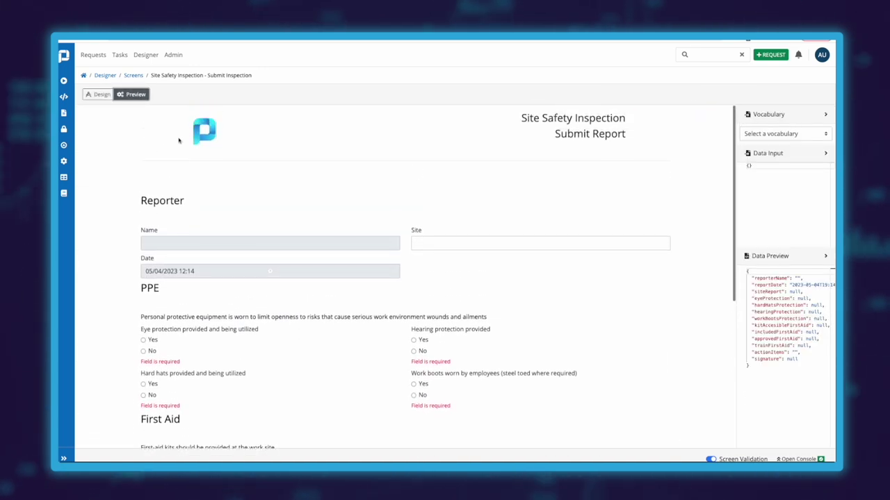
left_click(98, 94)
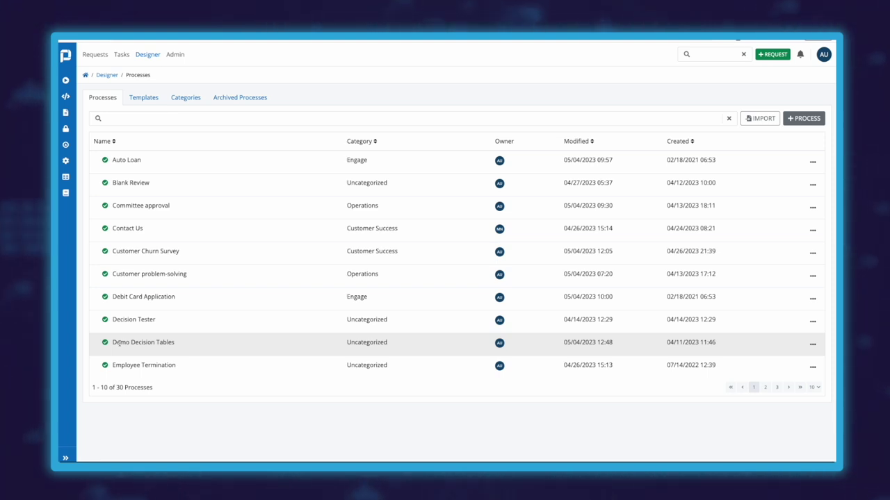
Edit the Demo Decision Tables process, expand the sidebar and bring up the Decision Tables link options
left_click(813, 344)
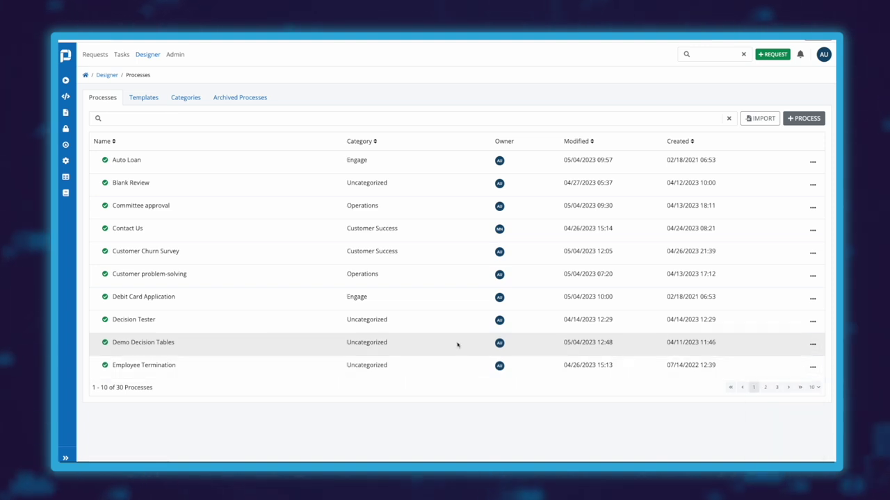
left_click(776, 365)
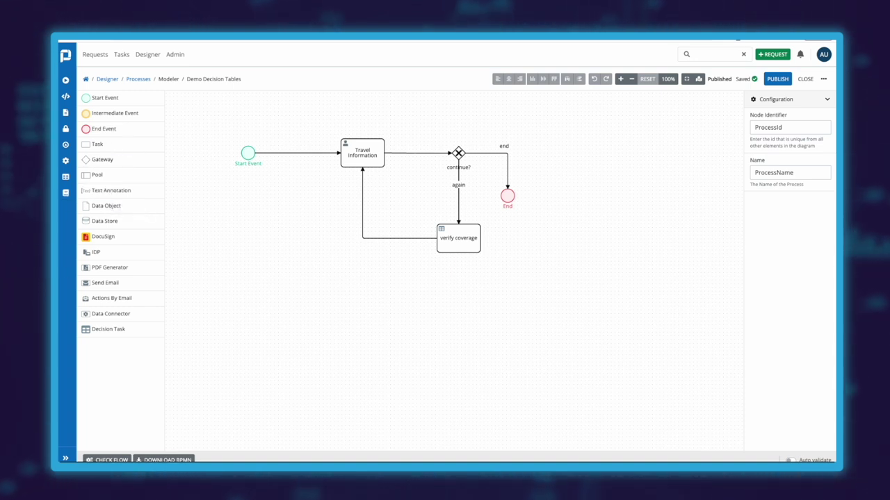
left_click(65, 458)
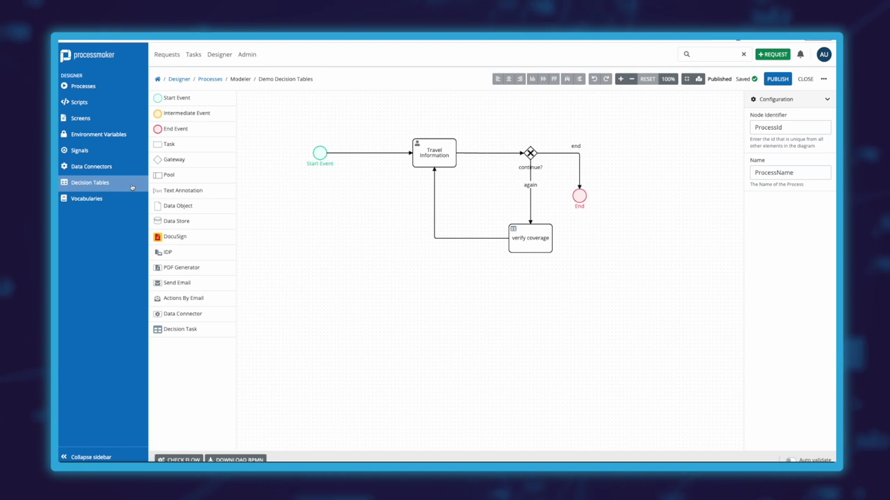
right_click(84, 184)
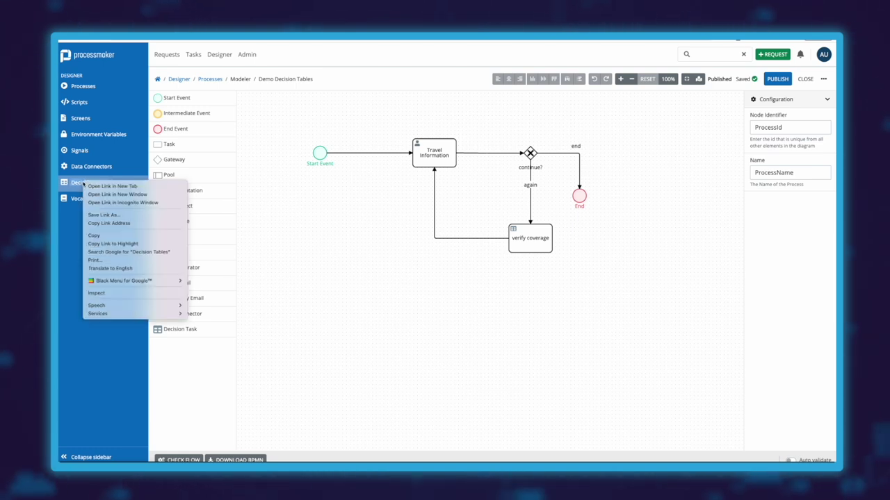
Go to the Decision Tables list and edit the Insurance Coverage table
left_click(111, 186)
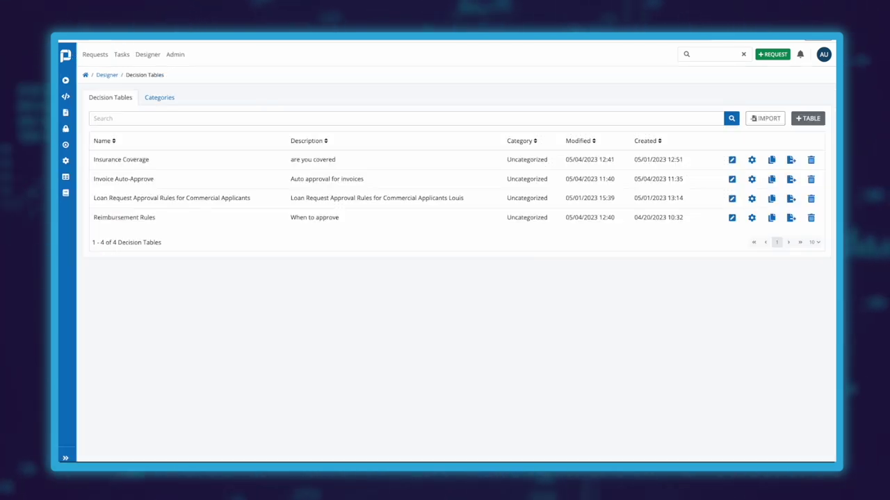
key("ctrl+Tab")
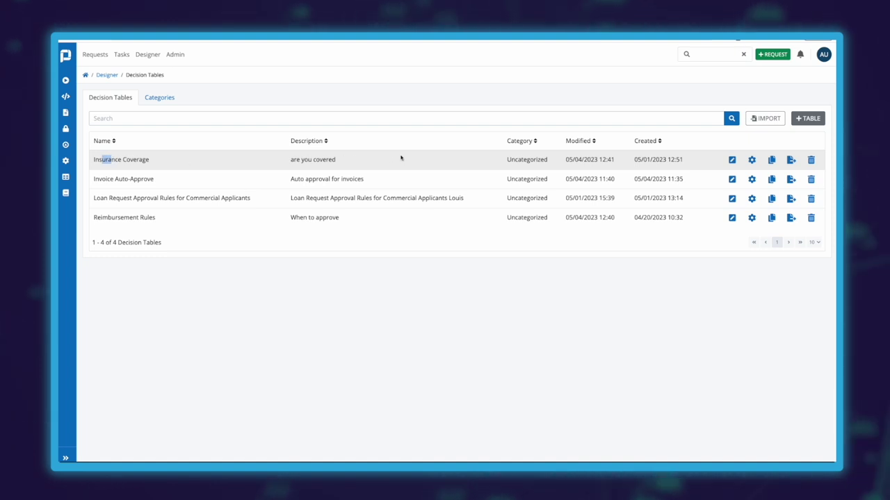
left_click(732, 159)
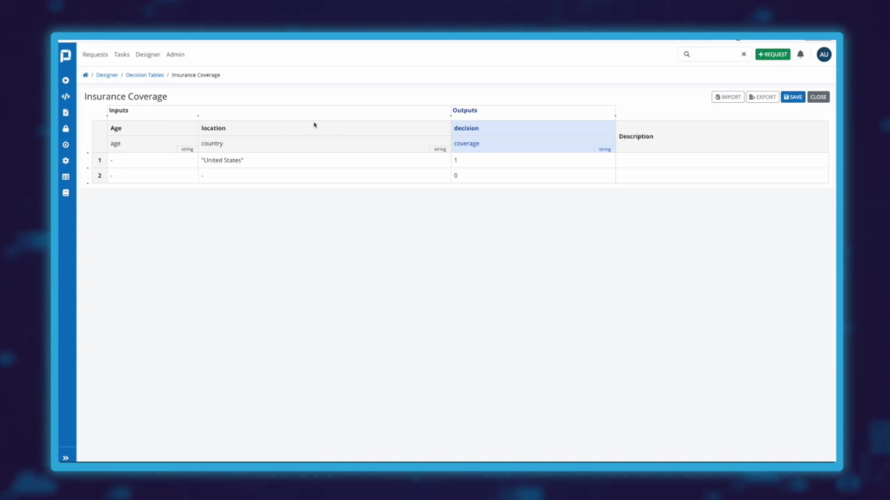
Inspect the Age column and the row 1 Age and location conditions of Insurance Coverage
left_click(155, 128)
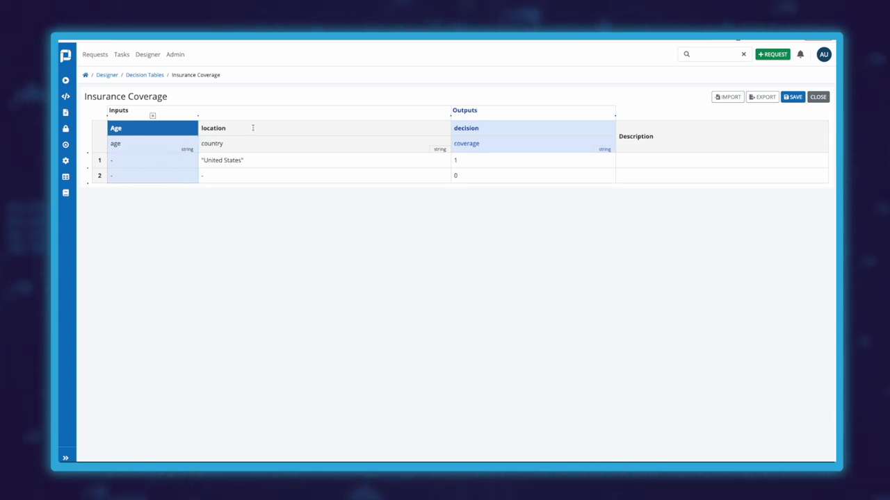
left_click(163, 144)
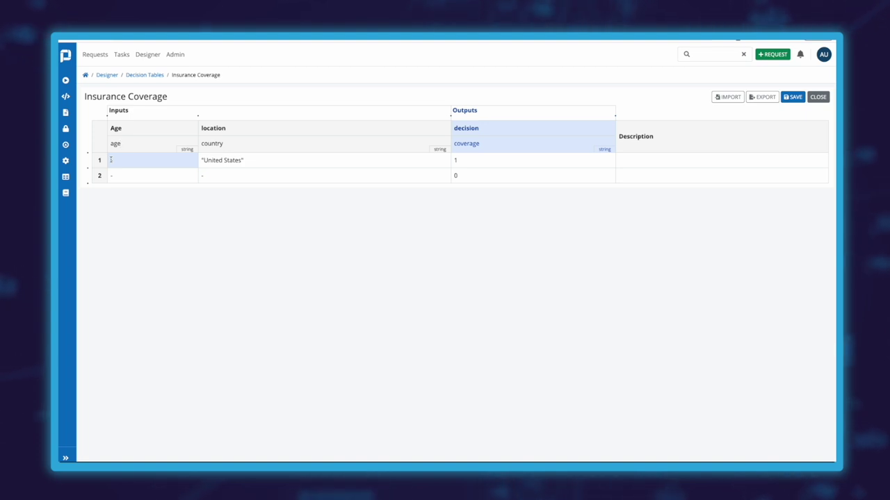
left_click(211, 163)
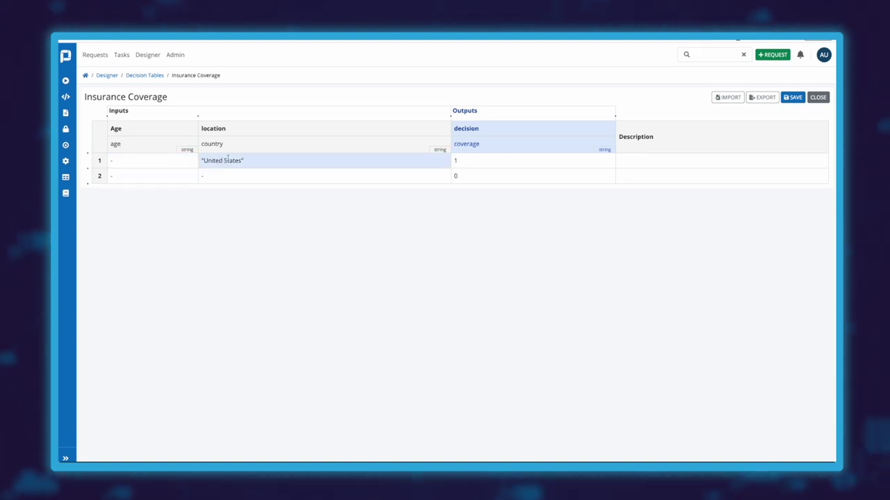
left_click(178, 168)
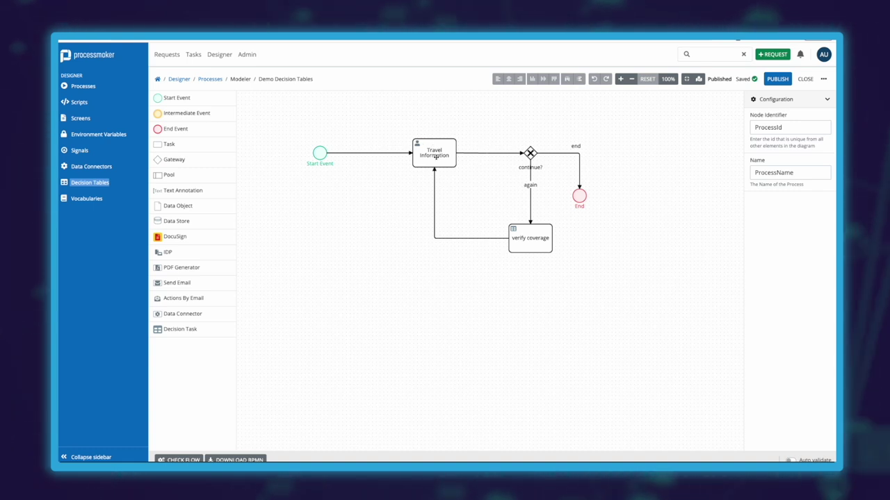
Select the continue? gateway in the Demo Decision Tables diagram
left_click(529, 152)
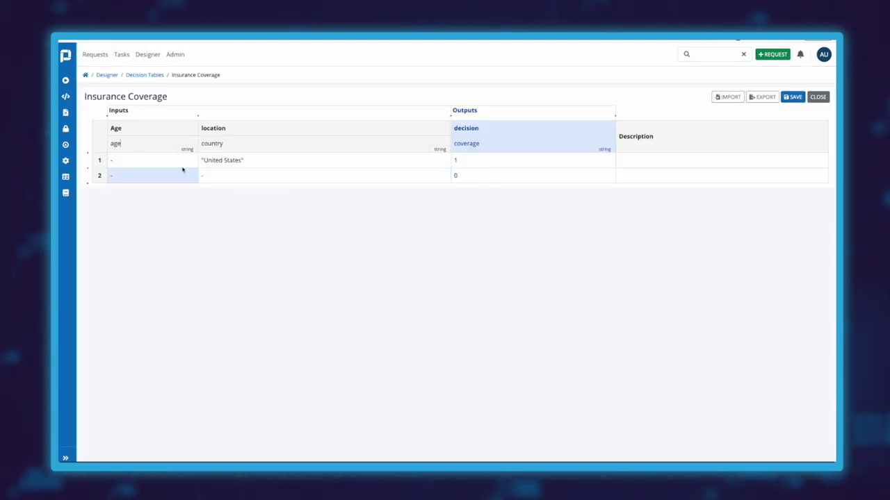
Set row 2's location to Canada with a coverage decision of 1
left_click(232, 174)
type("@")
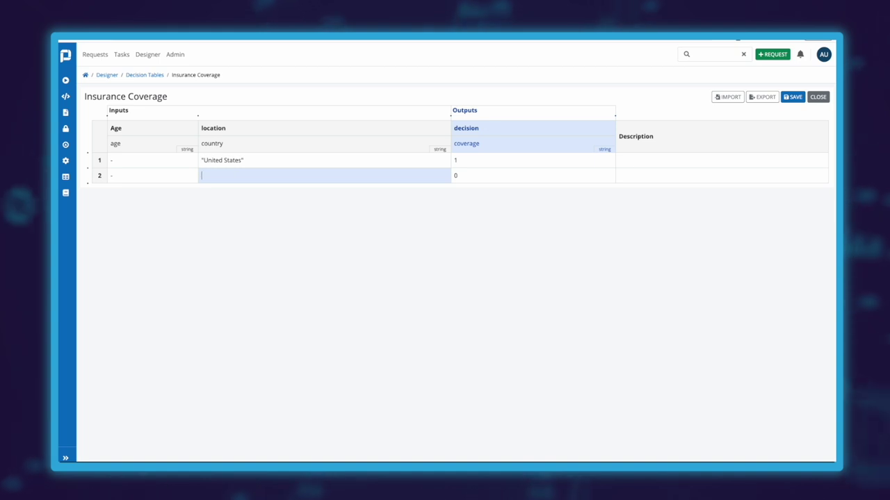
key("BackSpace")
type("\"Can")
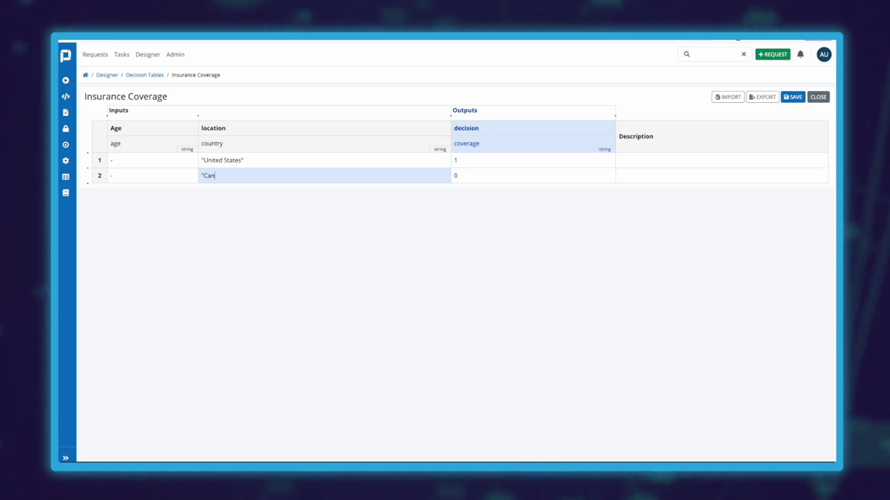
type("ada")
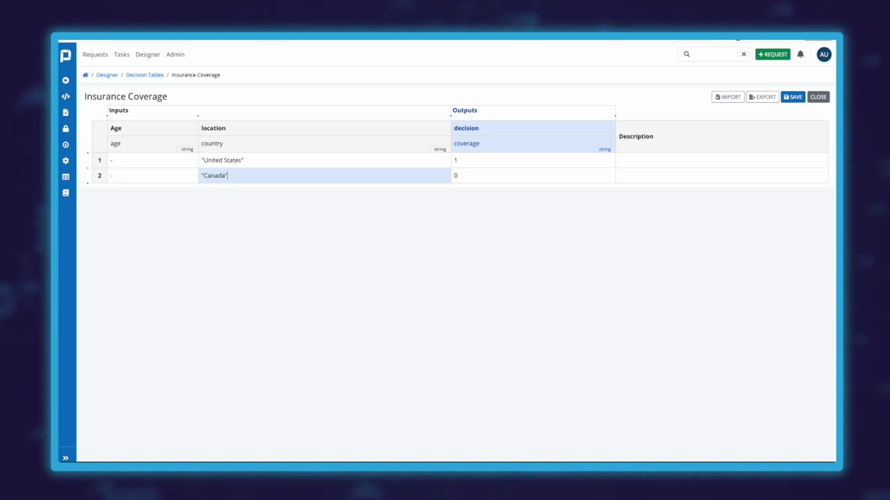
type("\"")
left_click(456, 176)
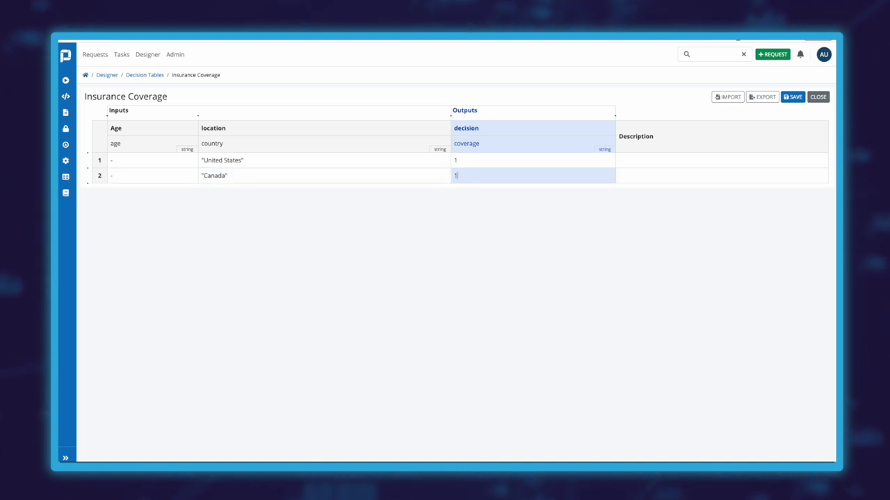
left_click(116, 199)
Add a third fallback rule returning 0 and save the Insurance Coverage table
left_click(88, 185)
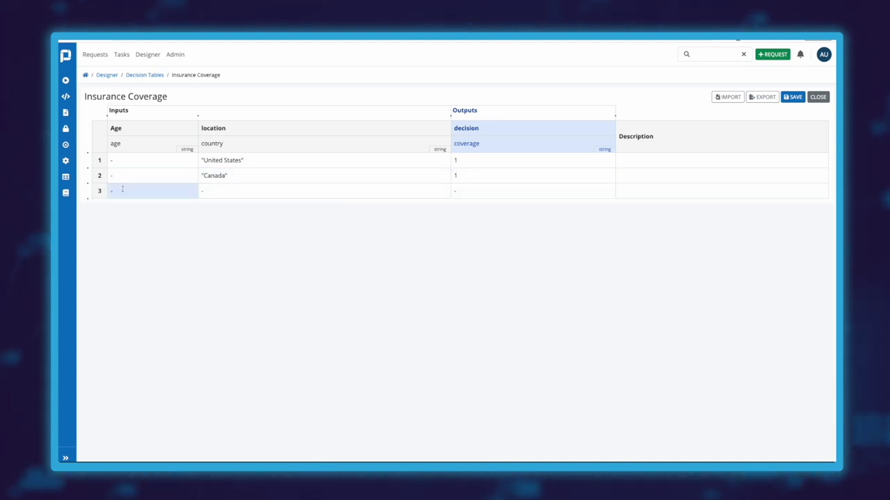
left_click(475, 194)
type("0")
left_click(410, 229)
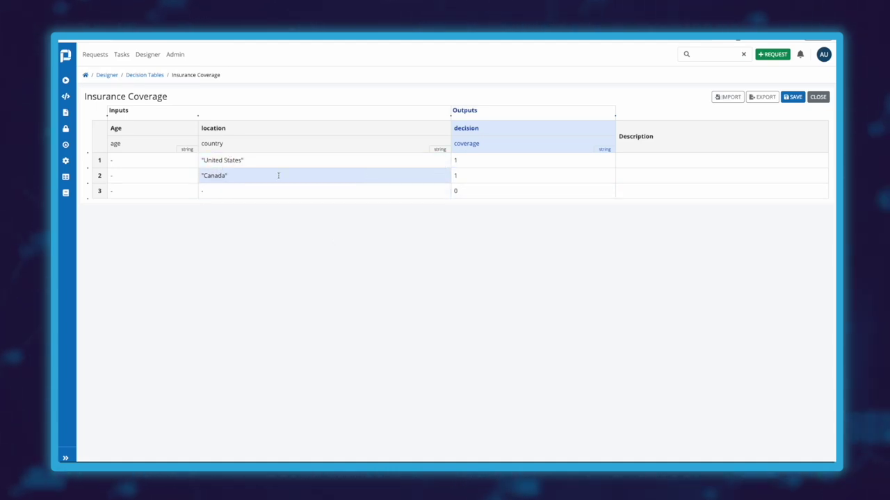
left_click(793, 97)
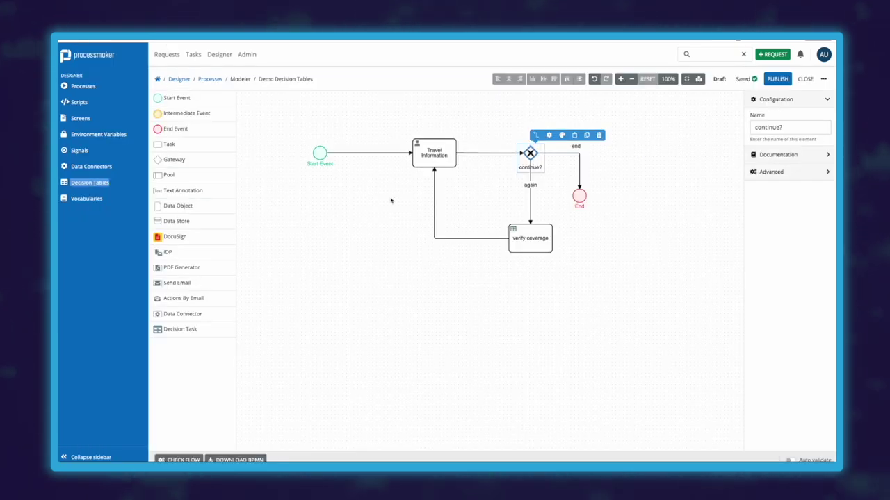
left_click(419, 186)
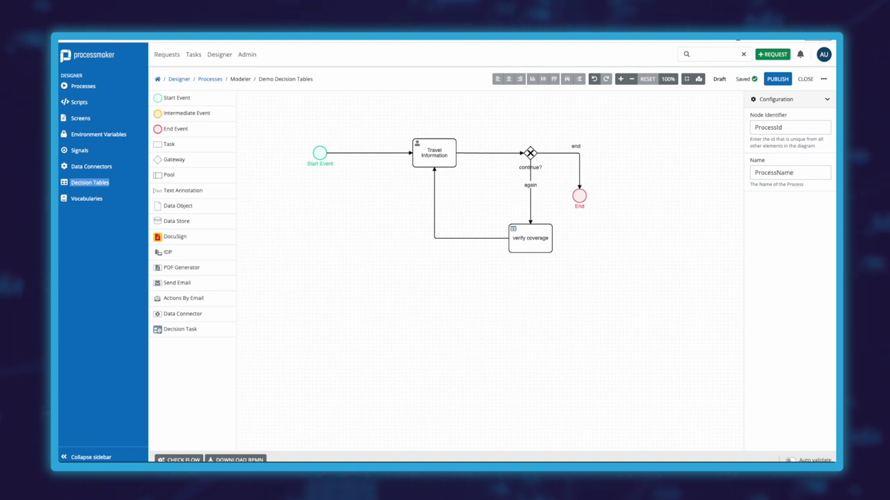
Collapse the sidebar and select the Travel Information task to view its configuration
left_click(63, 457)
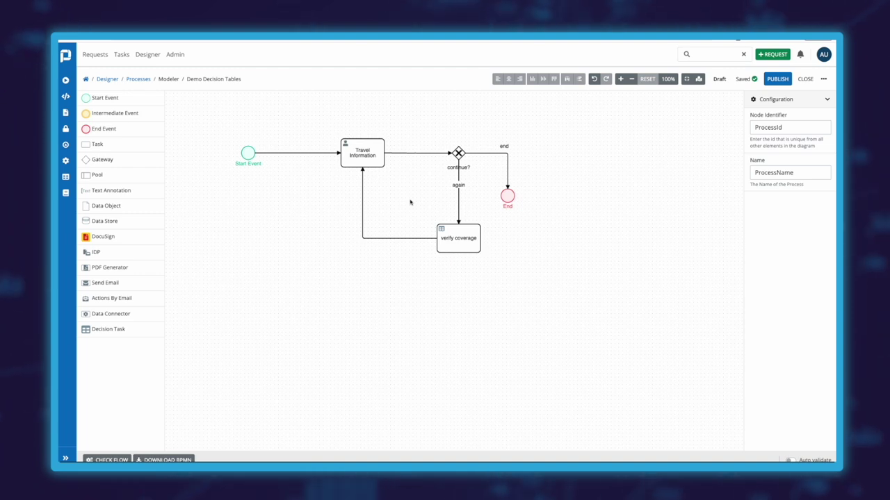
left_click(361, 152)
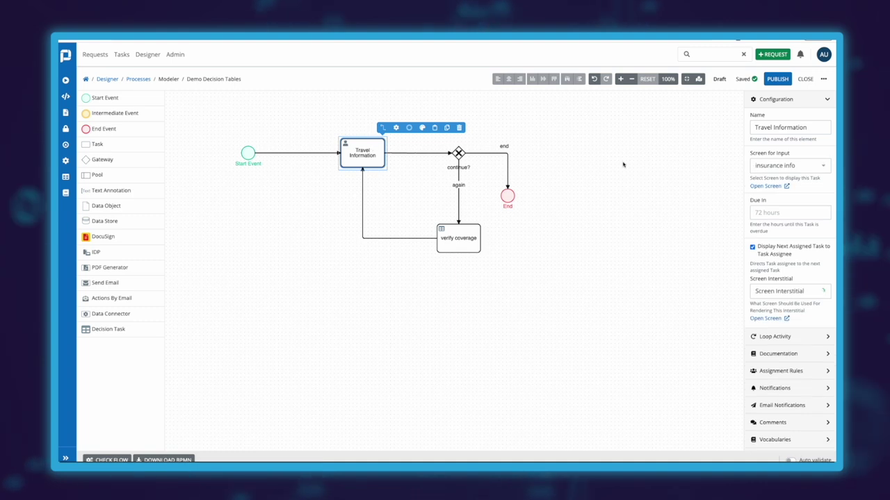
Open the insurance info screen and view the covered and not-covered messages' visibility rules
left_click(763, 186)
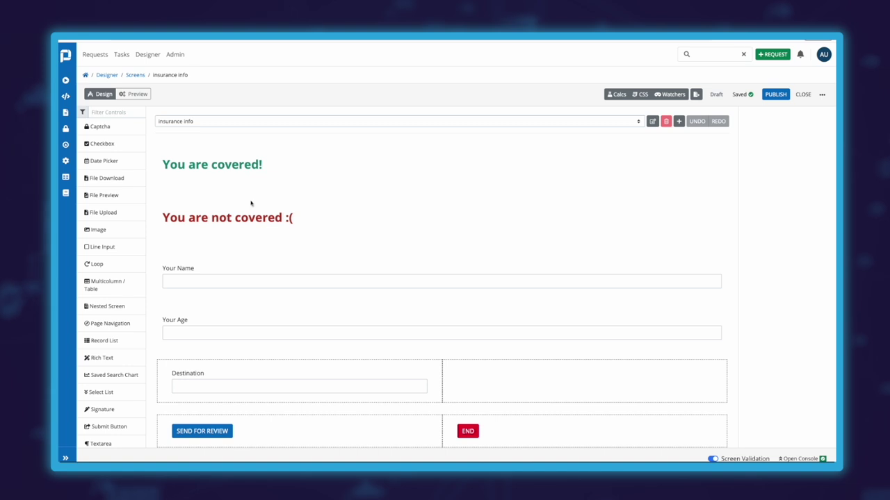
scroll(253, 203, "down", 1)
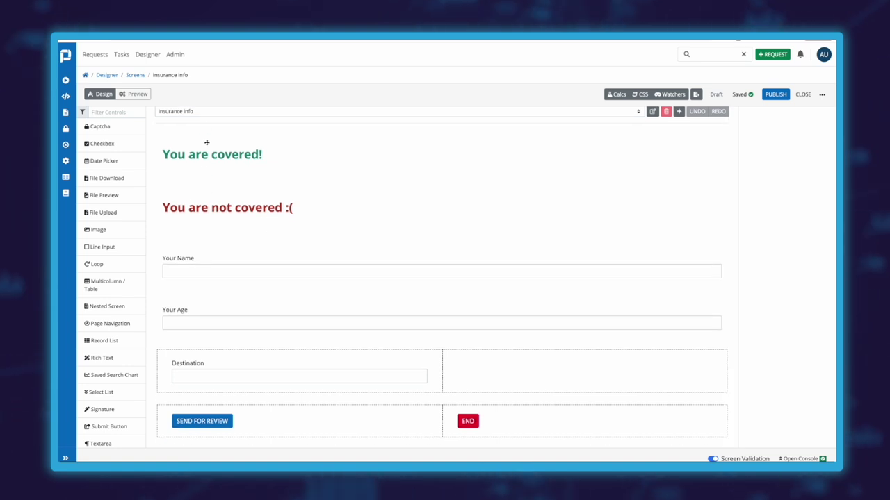
left_click(262, 160)
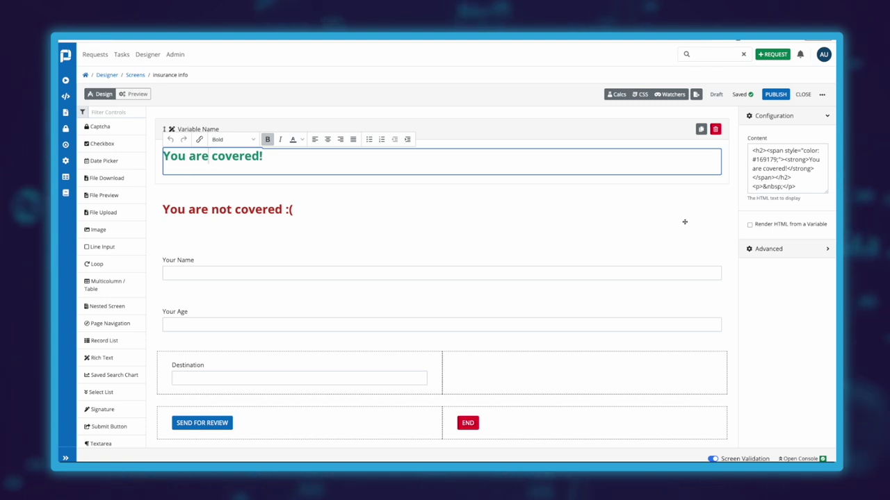
left_click(768, 249)
left_click_drag(752, 169, 799, 172)
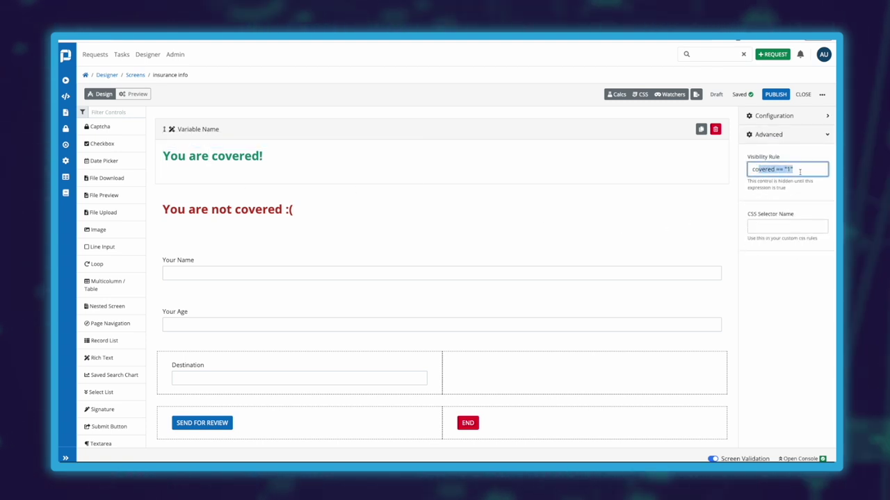
left_click(793, 170)
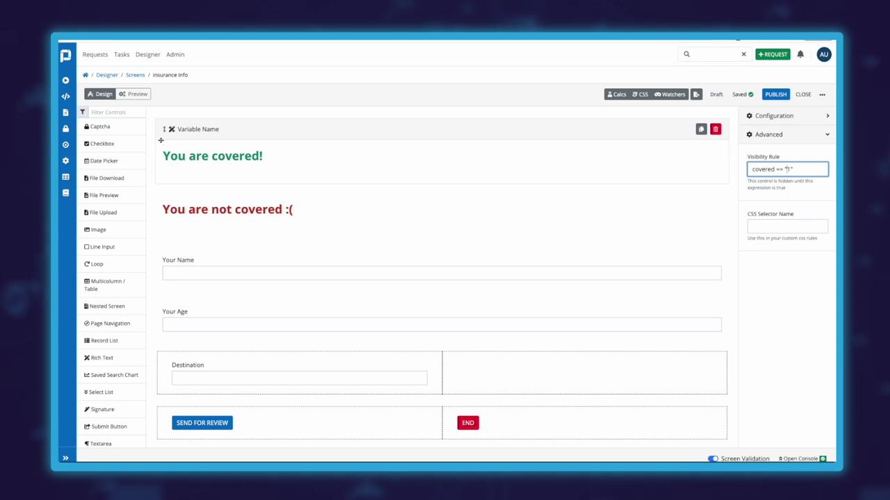
left_click(476, 202)
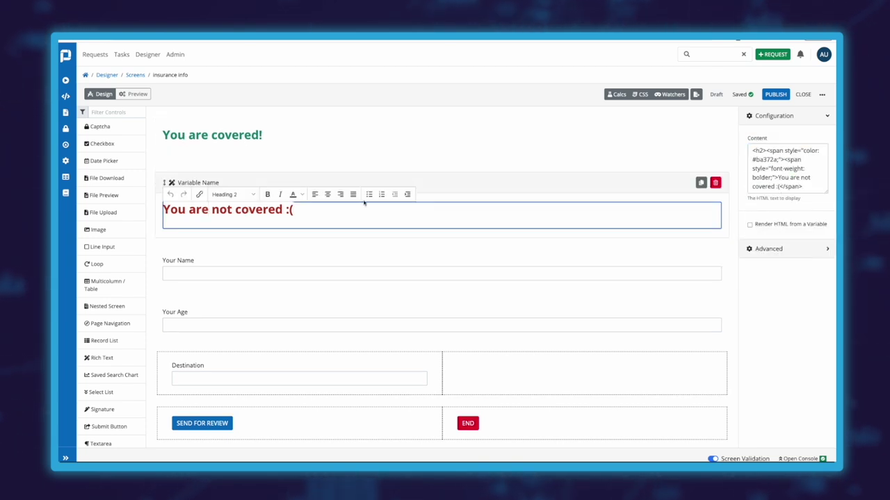
left_click(775, 250)
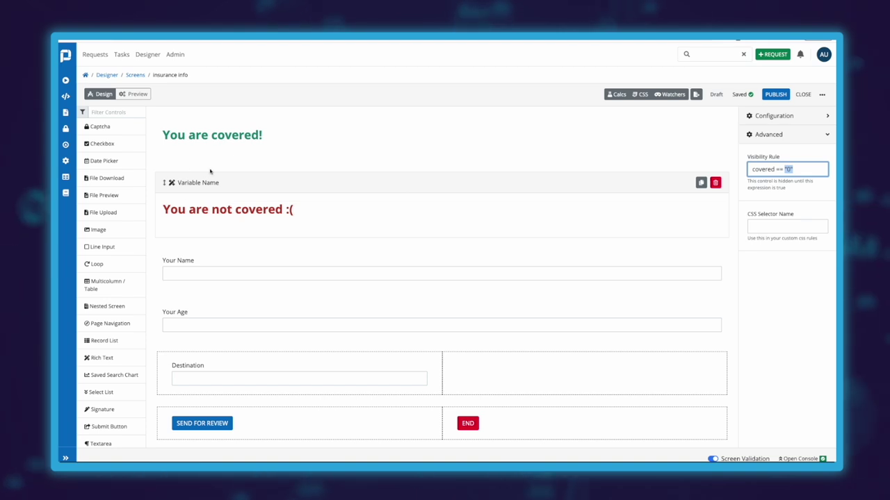
Preview the insurance info screen and start entering a "covered" value in the Data Input
left_click(138, 94)
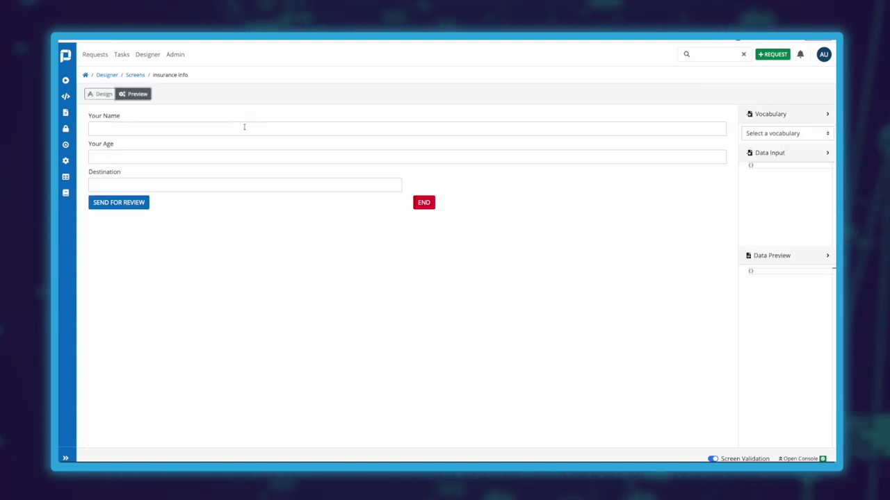
left_click(760, 167)
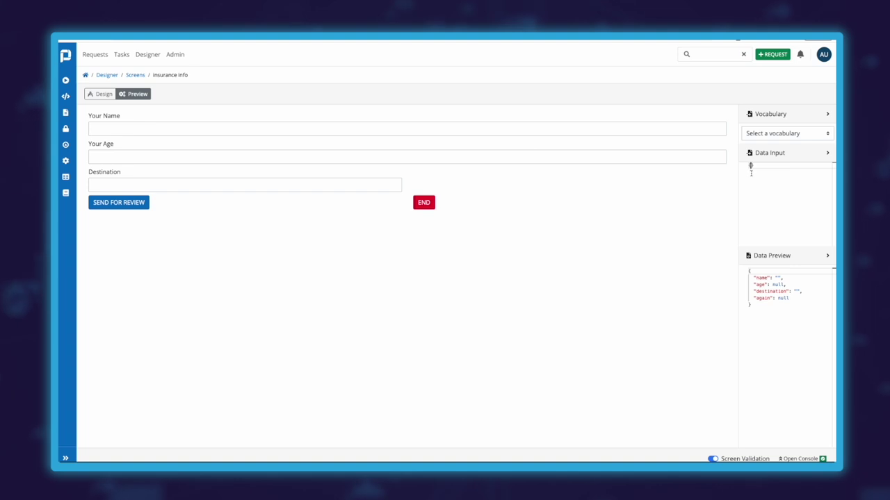
key("Return")
type("\"")
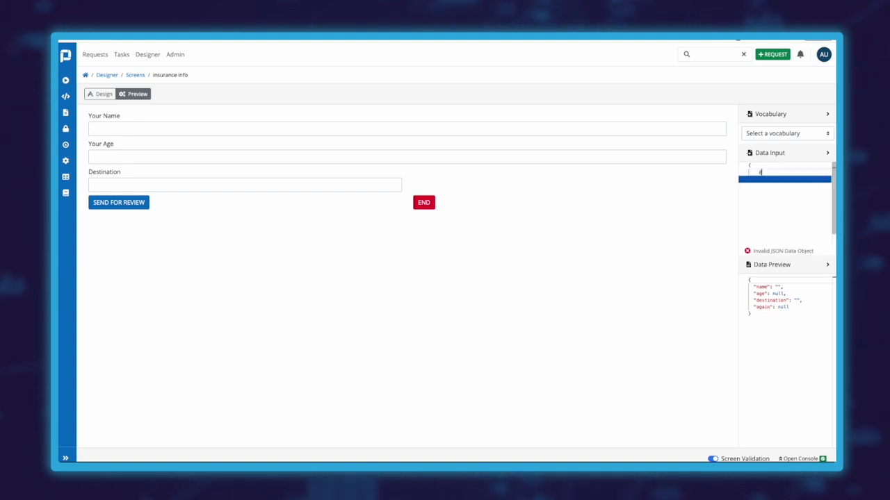
type("covered\"")
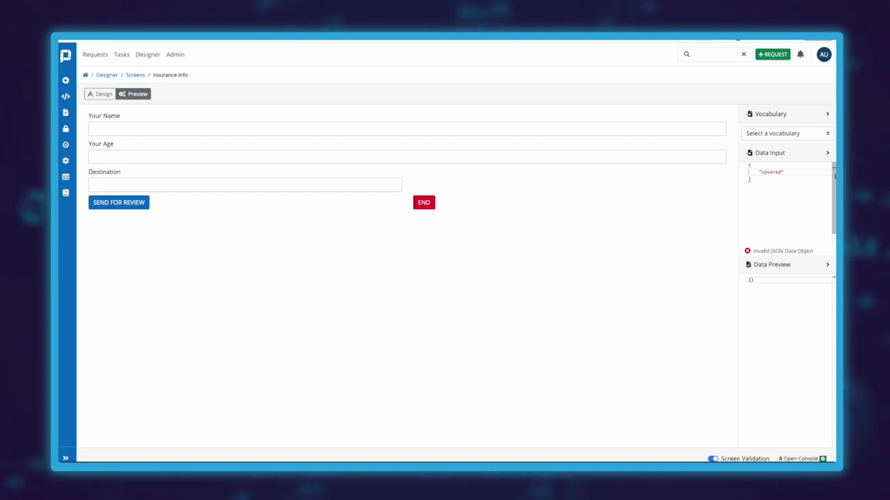
type(" : \"0\"t")
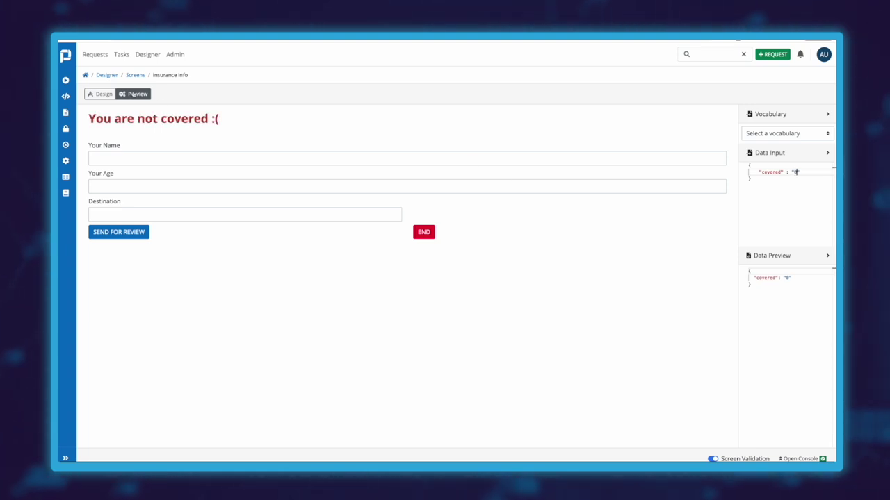
Back in Design, check the Your Name, Your Age and Destination variable names
left_click(104, 94)
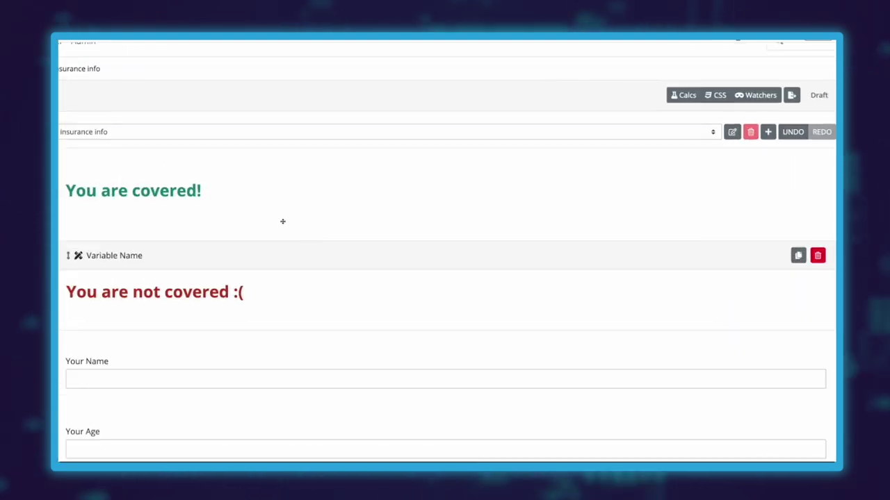
scroll(273, 223, "down", 1)
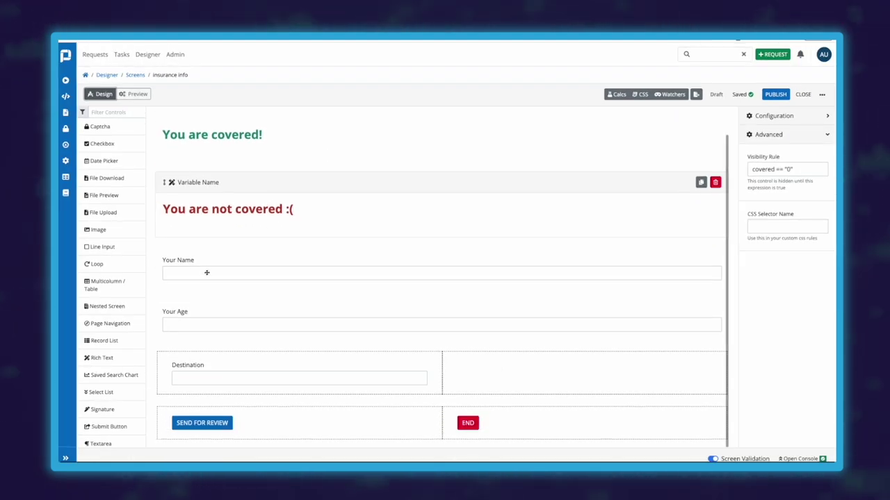
left_click(207, 272)
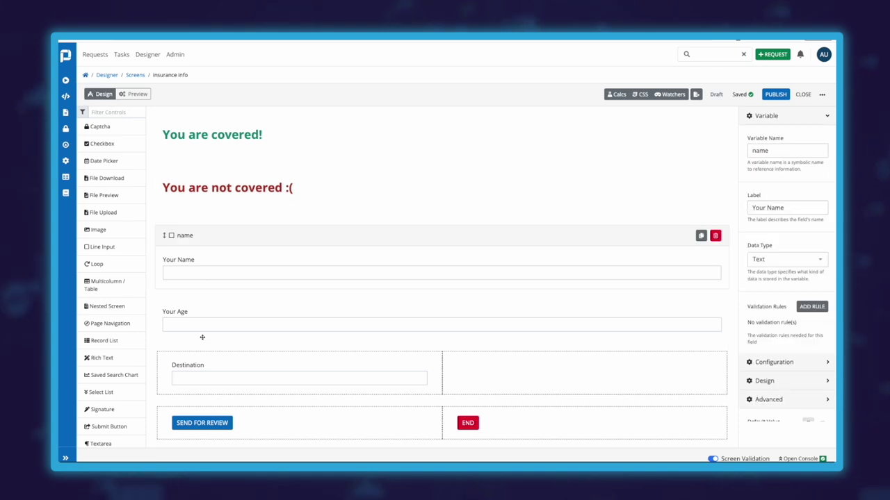
left_click(203, 335)
left_click(213, 382)
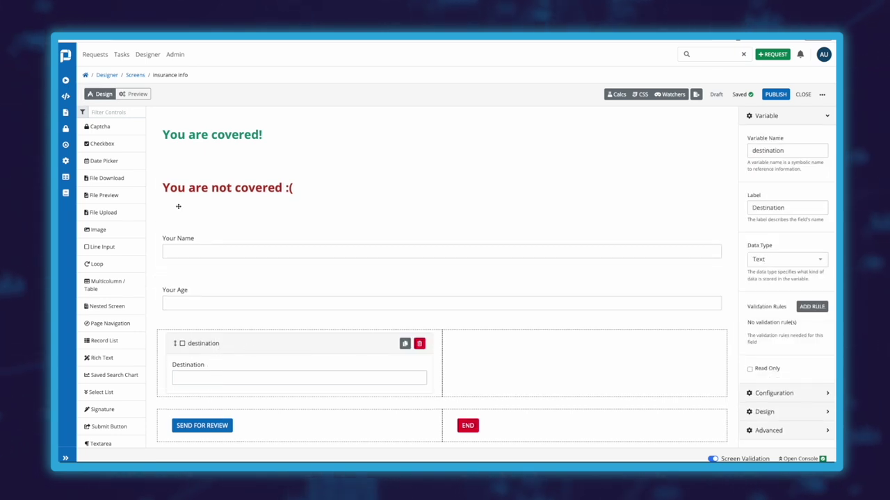
Preview the form with name 'me', age 30 and destination 'dfg'
left_click(133, 93)
left_click(144, 158)
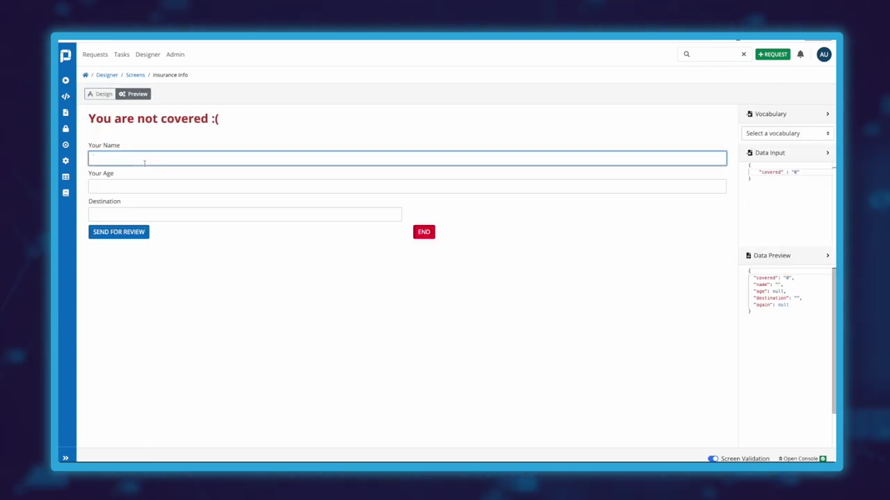
type("me")
left_click(125, 185)
type("30")
left_click(119, 214)
type("dfg")
left_click_drag(756, 285, 805, 307)
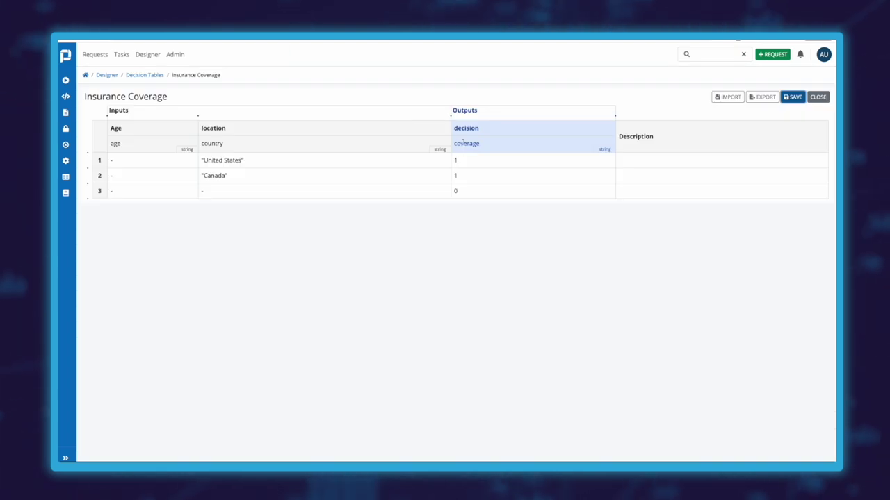
Inspect the coverage output name, the country input expression, and the covered and destination Data Preview keys
left_click_drag(459, 146, 479, 144)
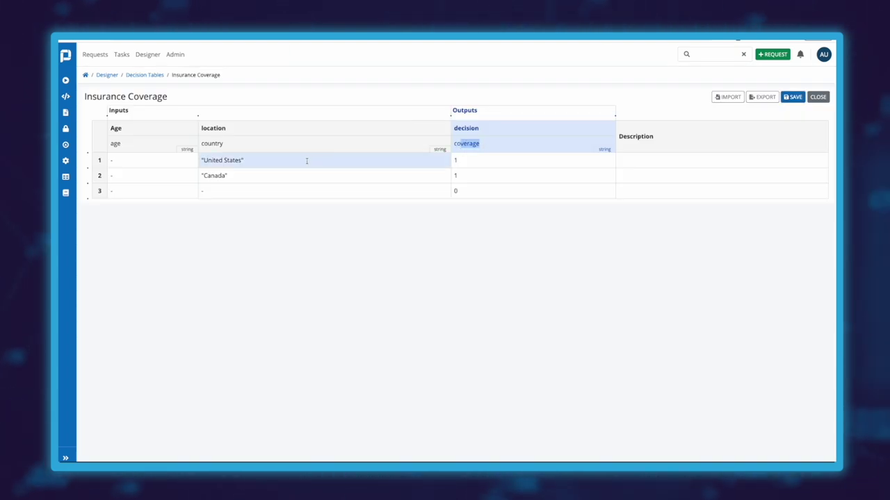
left_click(203, 142)
double_click(212, 144)
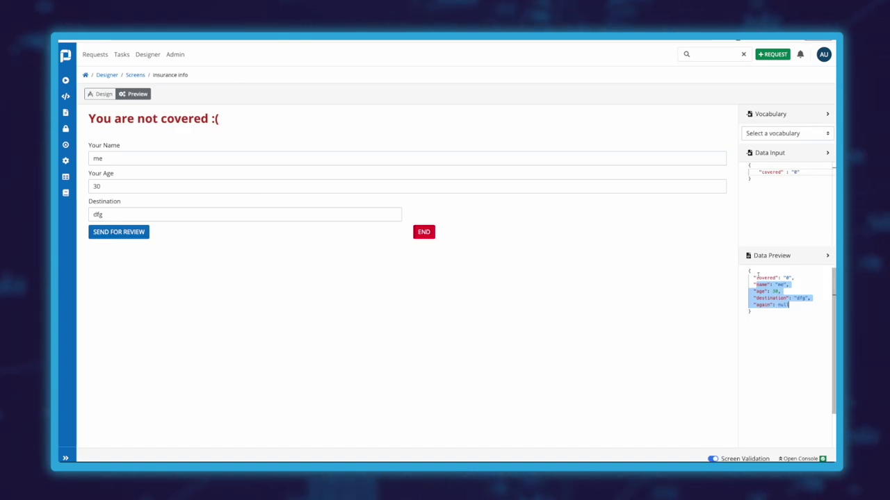
left_click(756, 278)
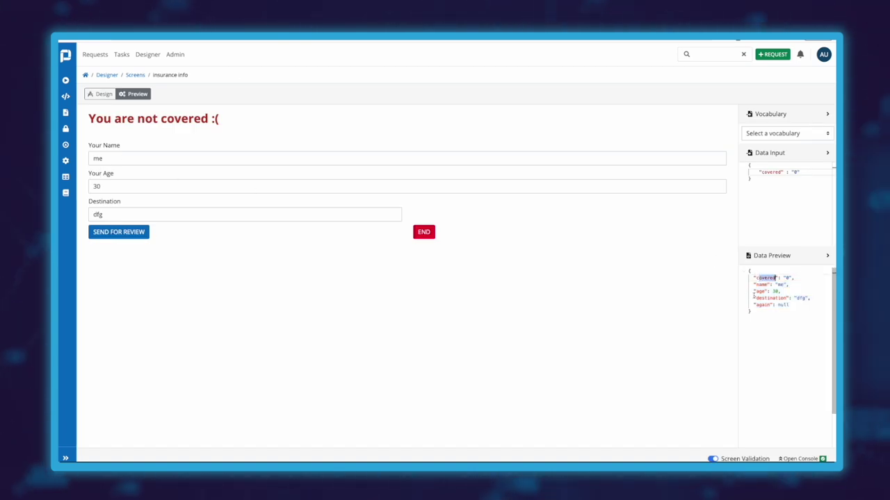
double_click(786, 298)
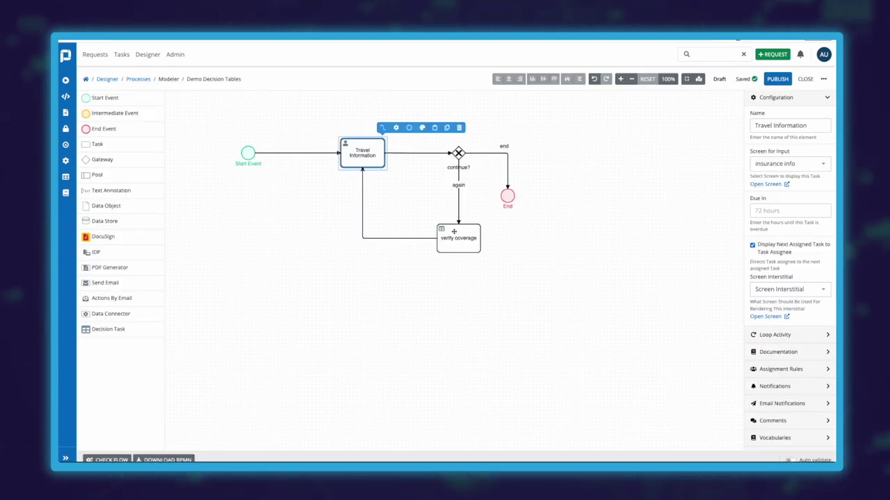
Select the verify coverage task to show its coverage table and age, destination and coverage mappings
left_click(454, 231)
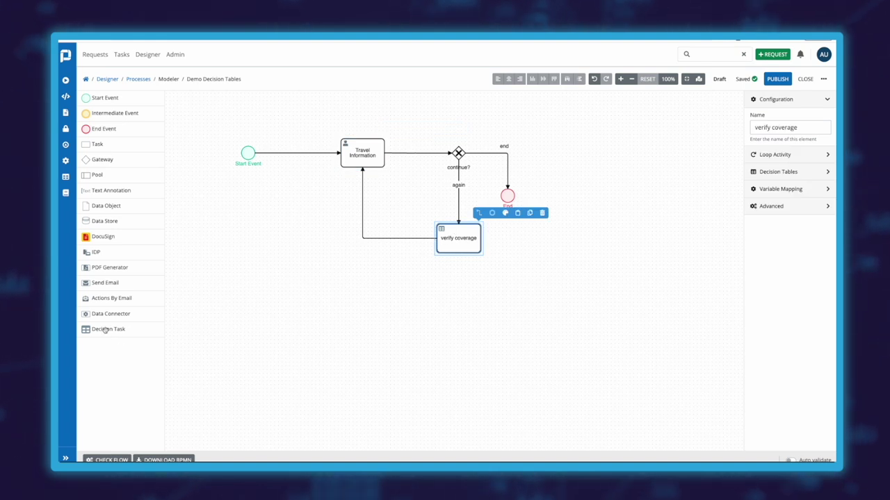
left_click(475, 248)
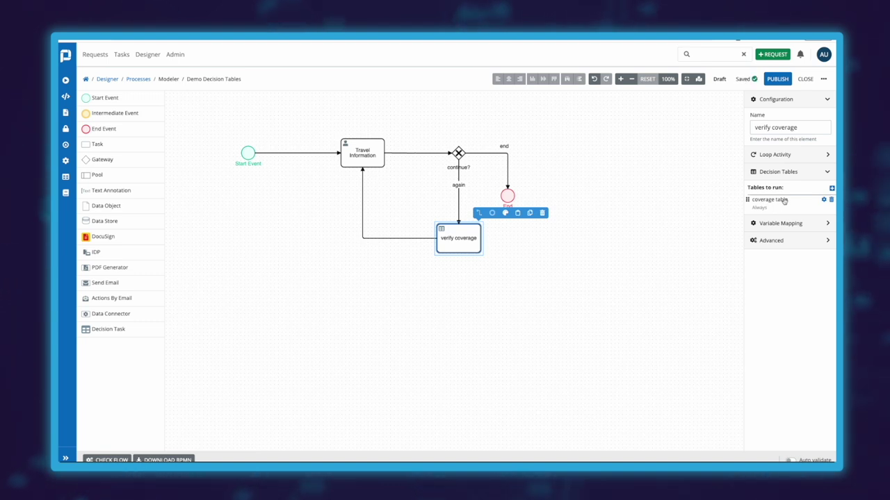
left_click(781, 223)
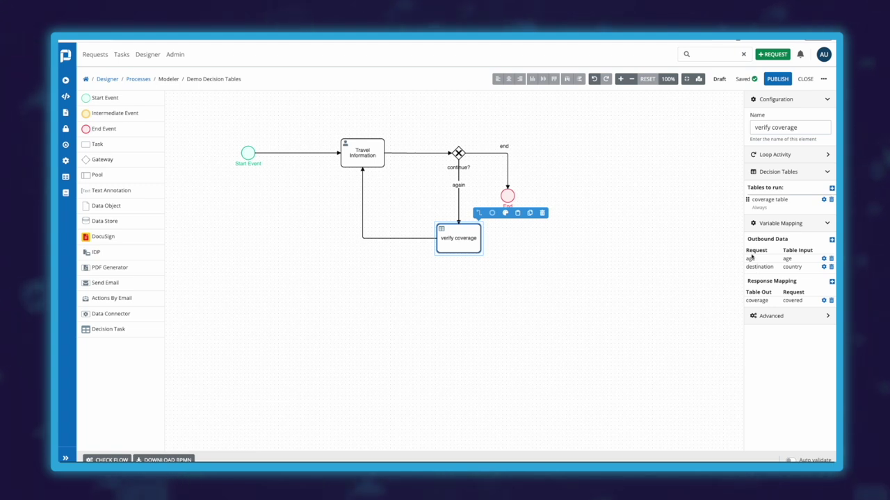
left_click_drag(750, 258, 754, 269)
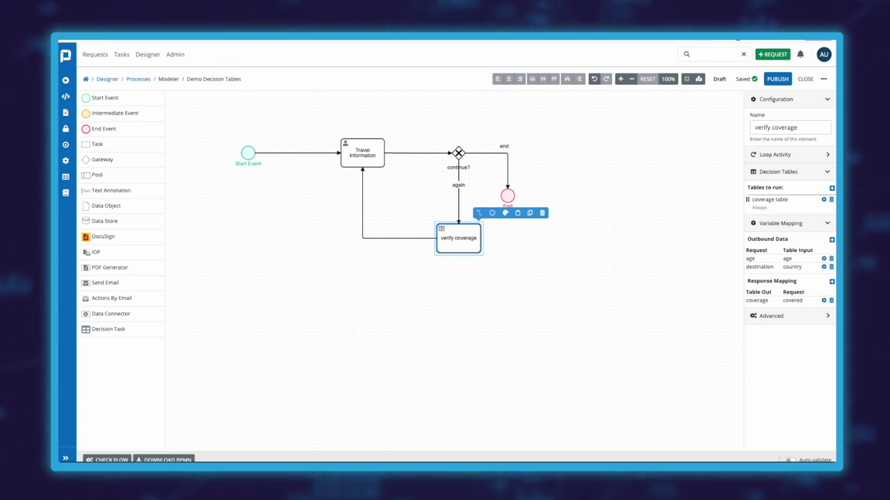
Start a new Demo Decision Tables request found by searching 'demo'
left_click(772, 54)
type("demo")
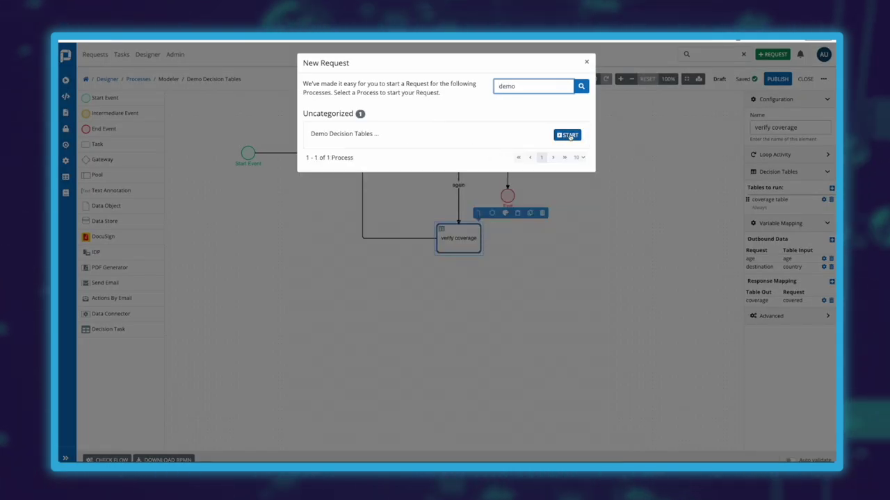
right_click(573, 135)
left_click(582, 139)
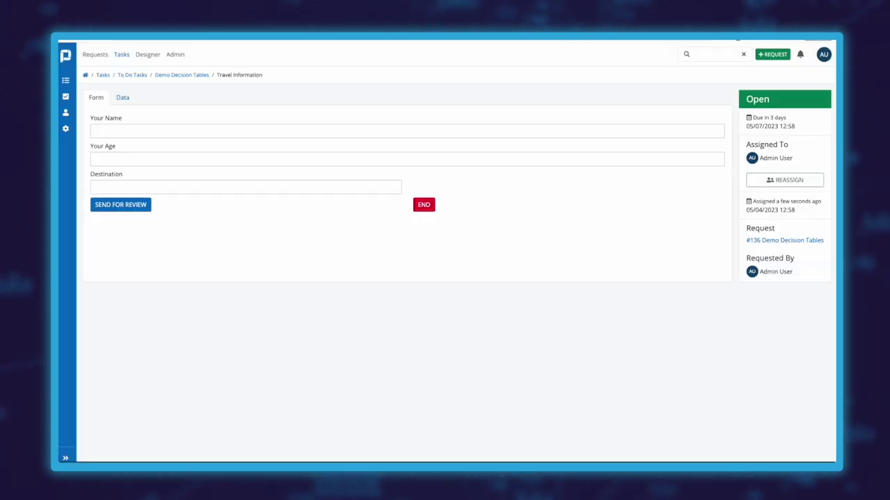
Fill in the traveller's name, age 23 and destination Canada, then send for review
left_click(123, 135)
type("Jose")
key("Tab")
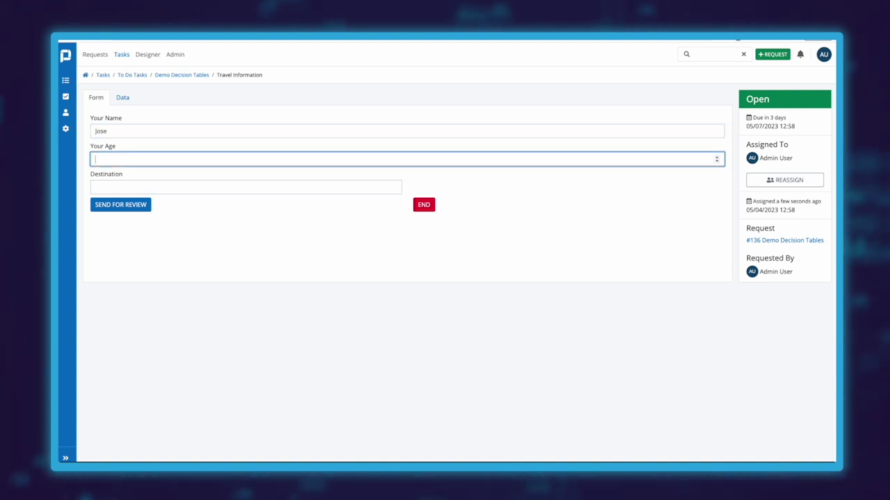
type("23")
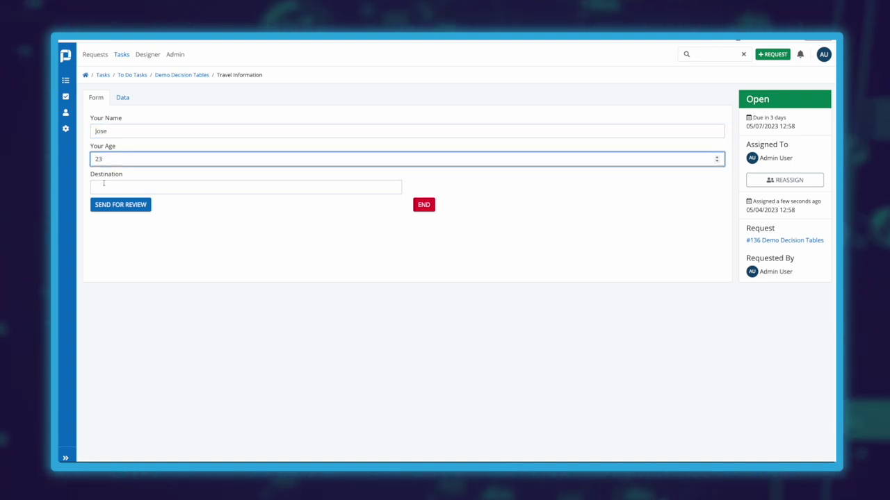
left_click(105, 187)
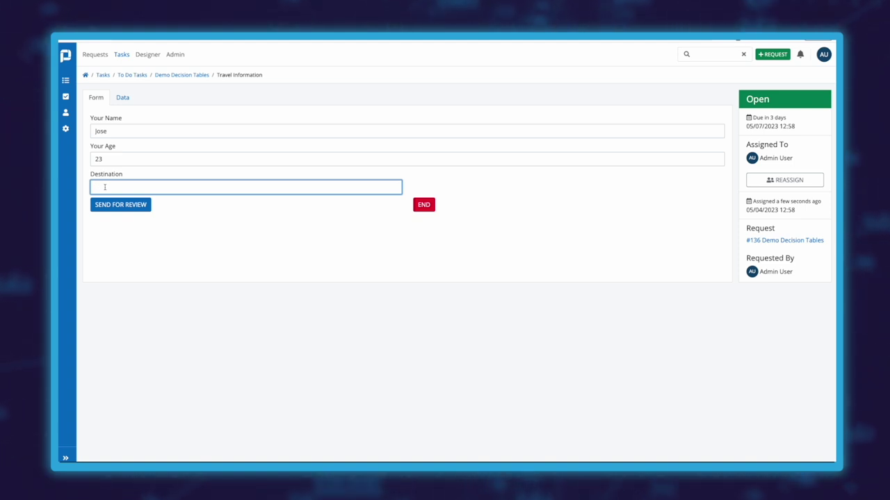
type("Canada")
left_click(118, 208)
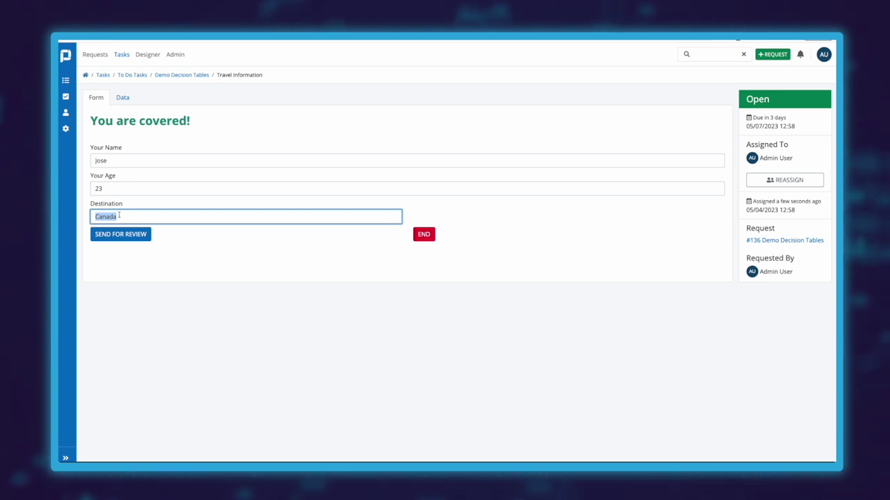
Resubmit the form with France, then with United States as the destination
type("France")
left_click(98, 233)
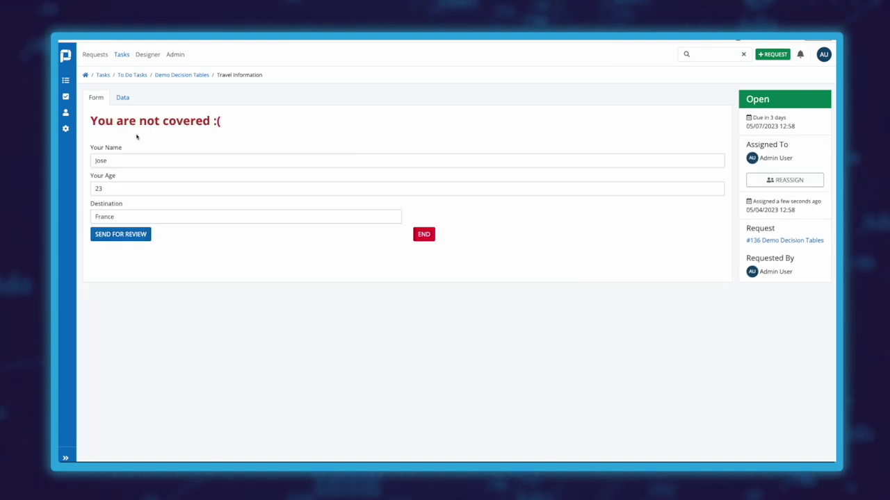
double_click(121, 214)
type("United States")
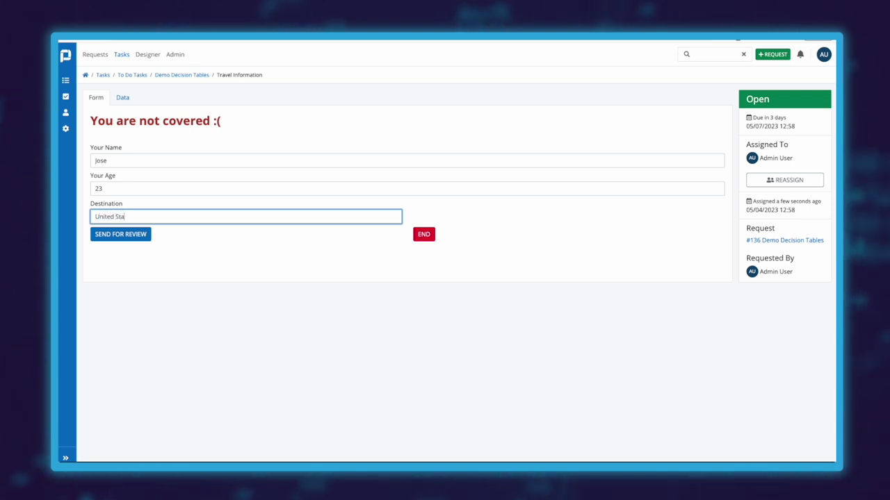
left_click(116, 235)
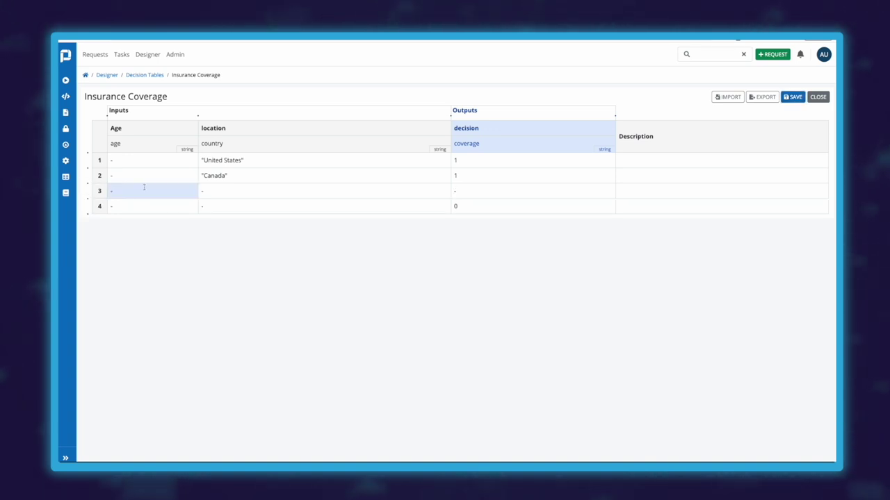
Give row 3 the location "France" and decision 1, and save the table
left_click(213, 189)
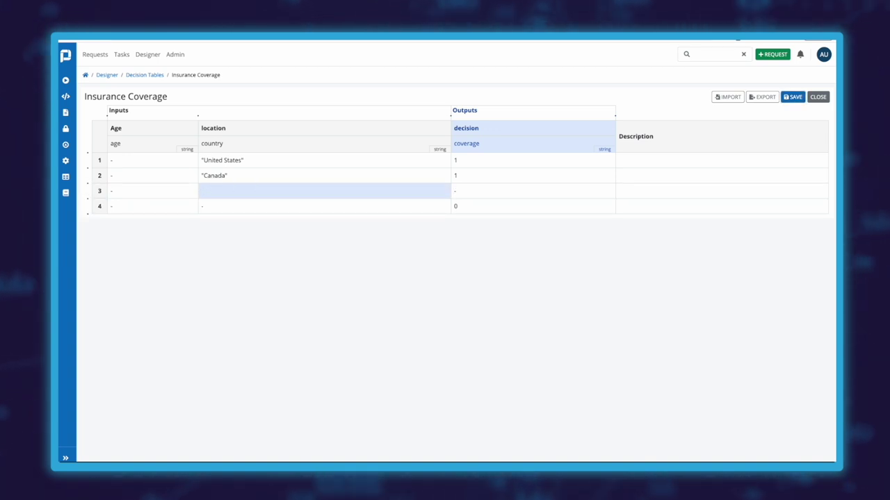
type("\"France\"")
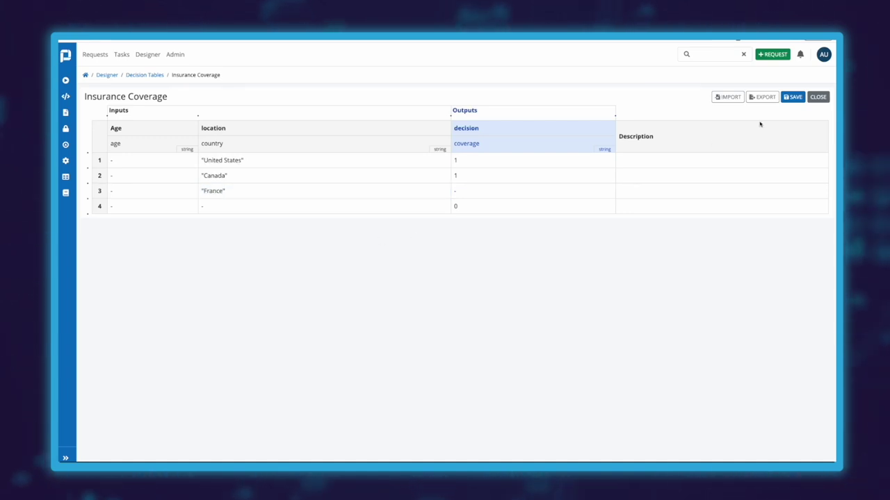
left_click(792, 96)
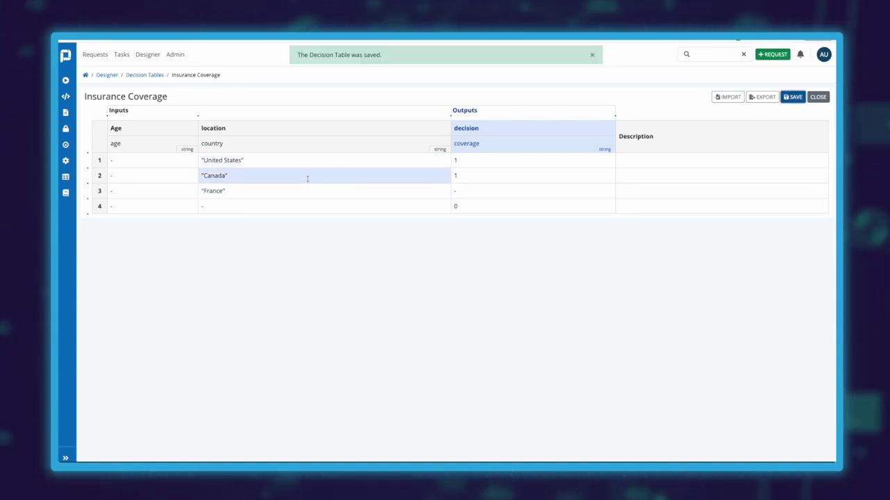
left_click(464, 190)
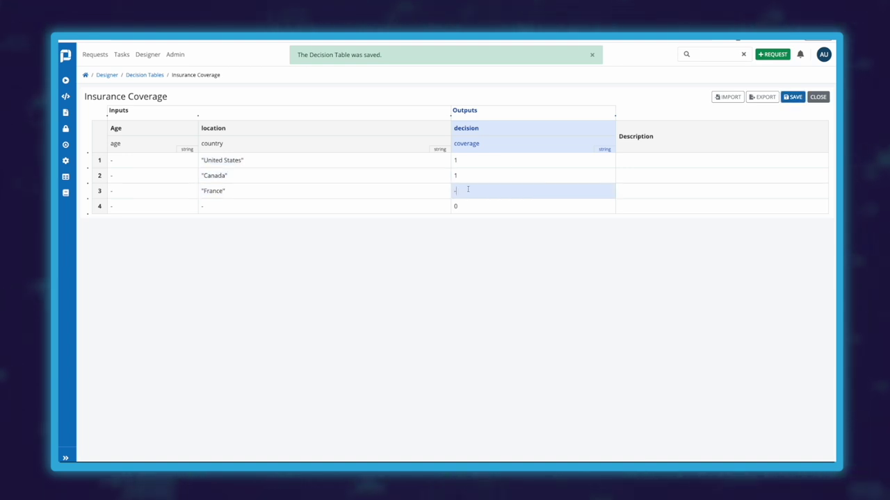
left_click(745, 148)
left_click(796, 98)
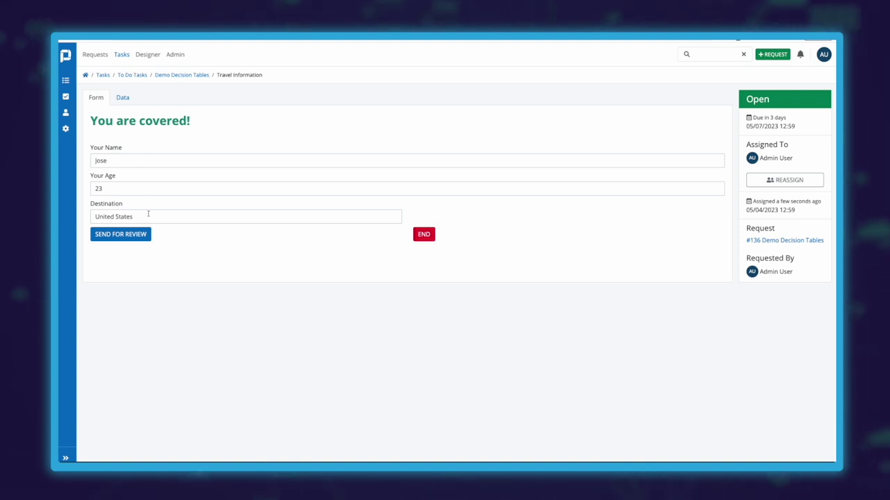
Resubmit the travel form with France as the destination, then select the Your Age field
left_click(141, 218)
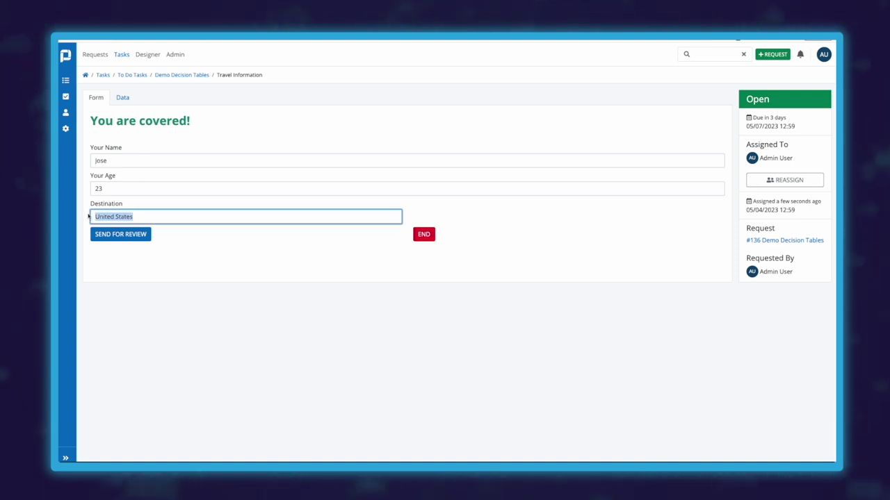
type("France")
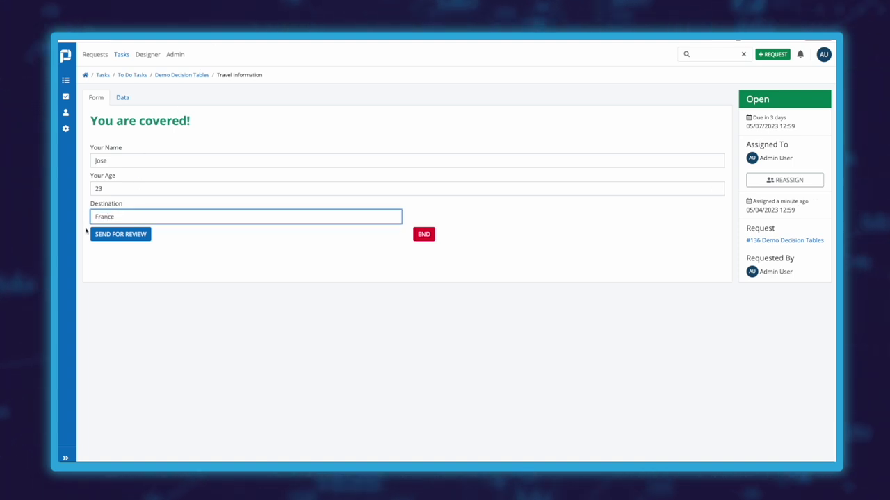
left_click(111, 234)
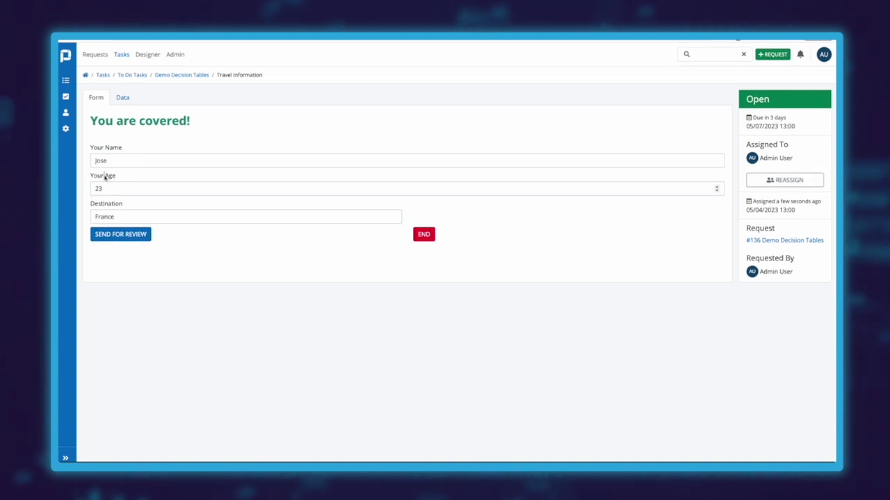
left_click(127, 190)
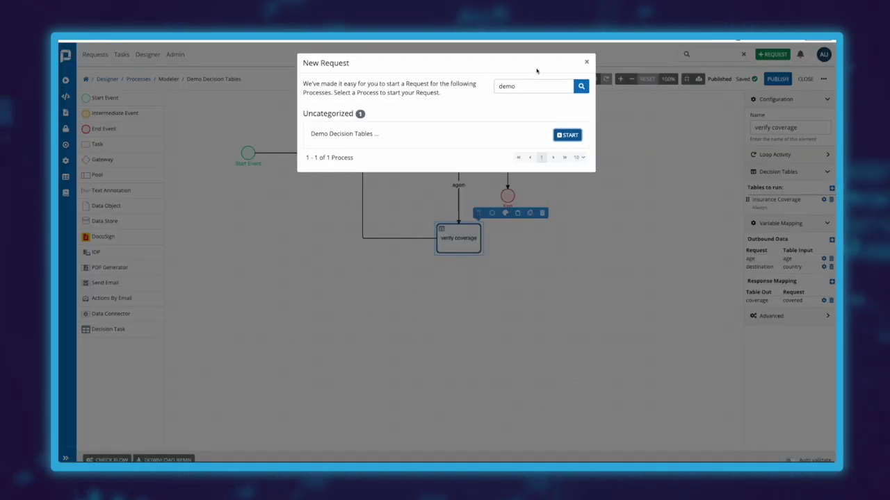
Make the Age input a number type and give row 4 the condition < 25 with decision 1
left_click(585, 62)
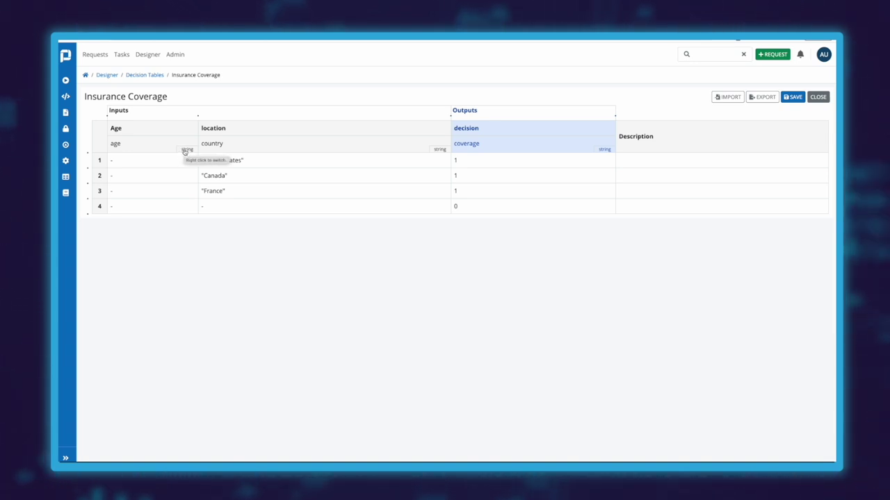
right_click(183, 151)
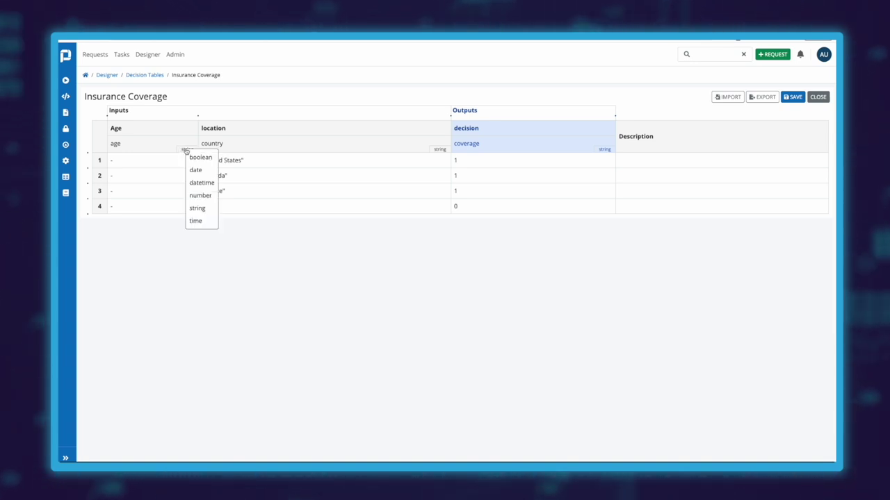
left_click(196, 196)
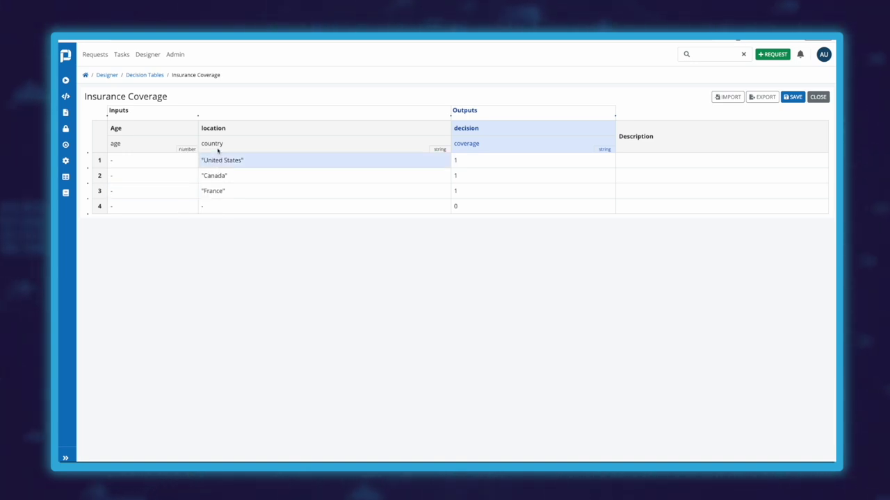
left_click(150, 207)
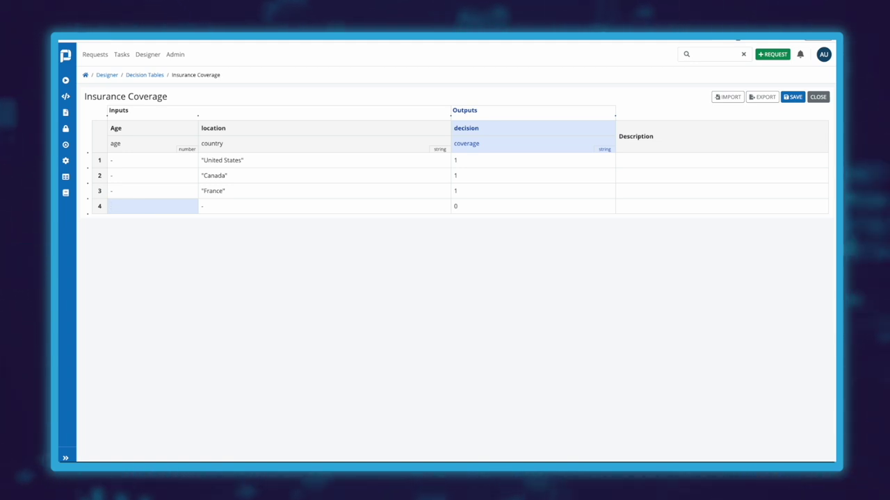
type("< 25")
left_click(246, 208)
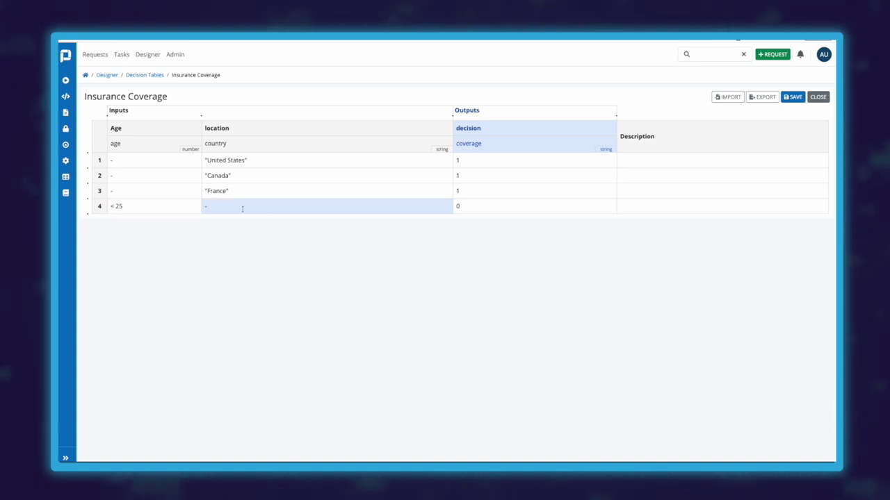
left_click(208, 207)
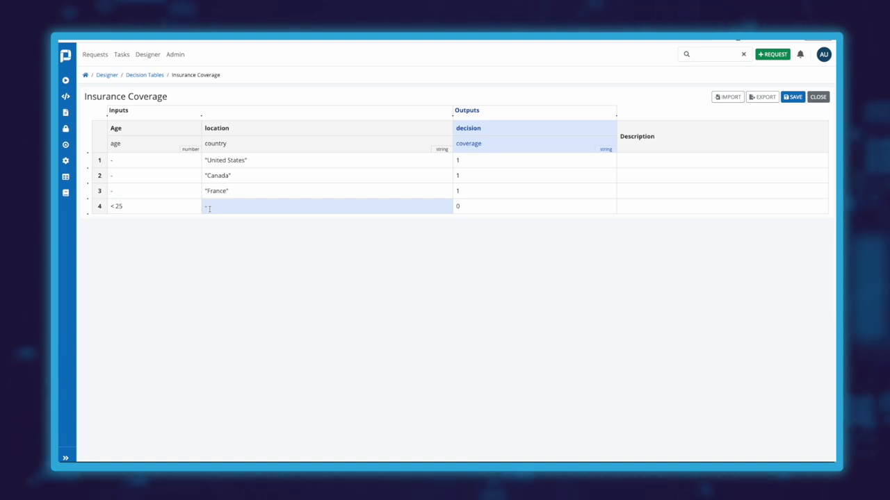
left_click(471, 207)
key("BackSpace")
type("1")
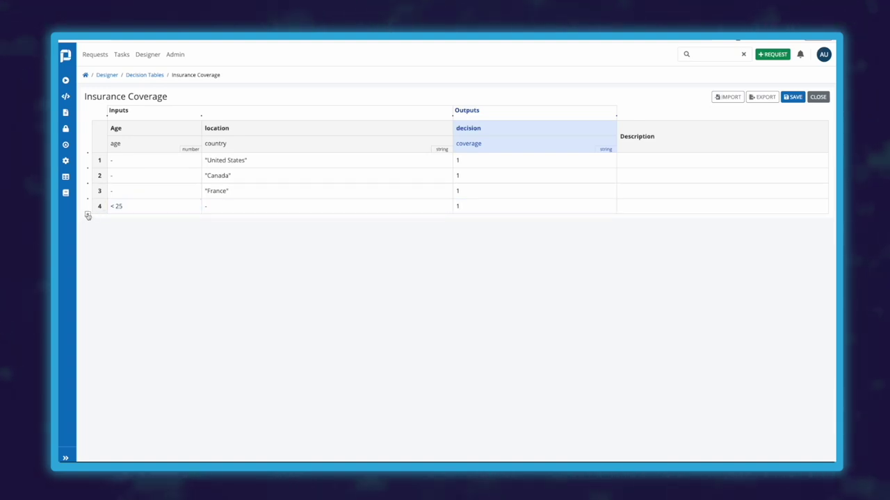
Add a fifth catch-all row with decision 0 and save the decision table
left_click(88, 215)
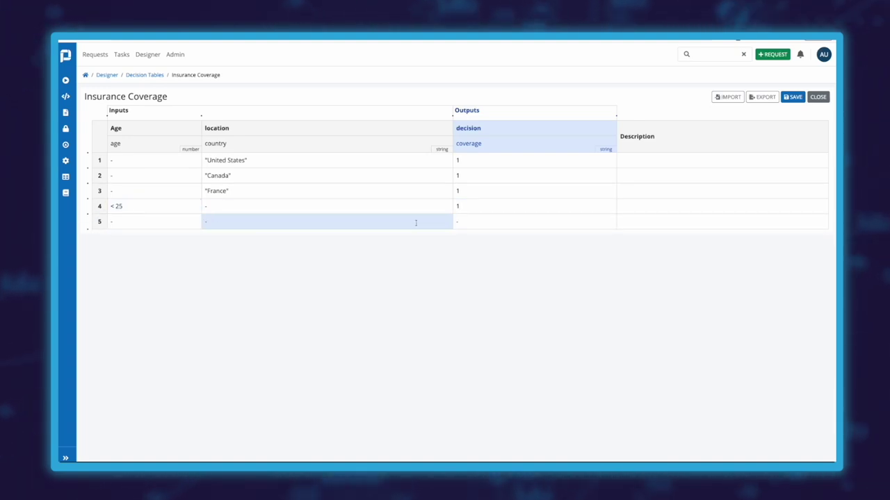
left_click(466, 222)
type("0")
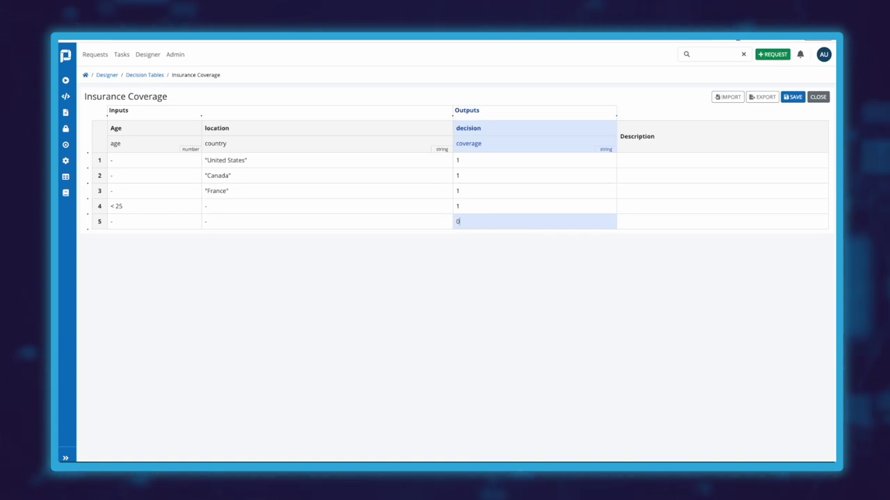
left_click(444, 238)
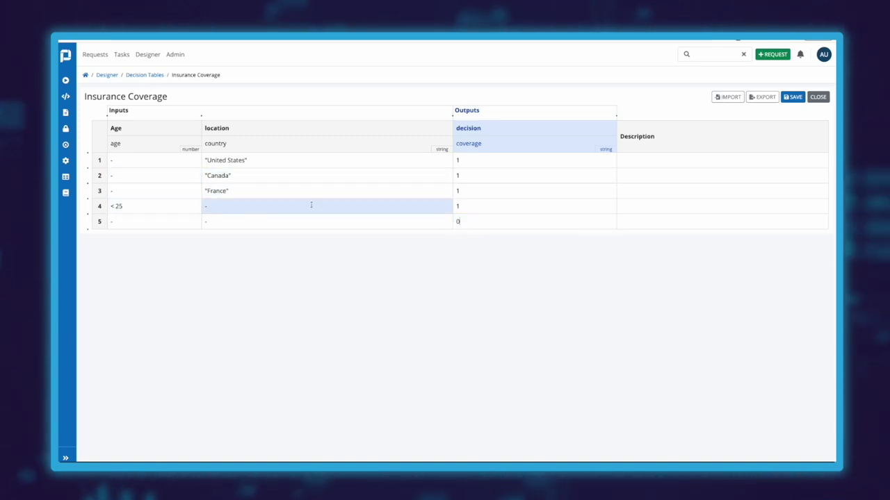
left_click(796, 98)
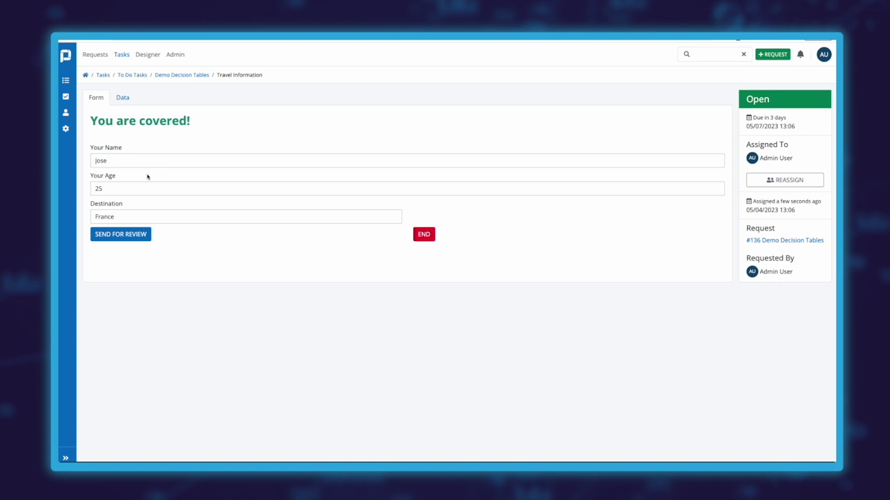
Resubmit the form with age 30, then with Germany as the destination
left_click(108, 190)
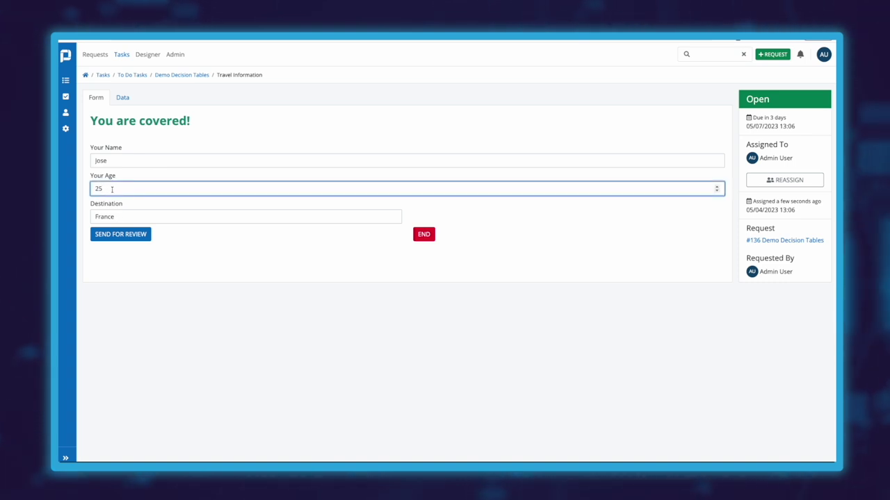
key("BackSpace")
key("BackSpace")
type("30")
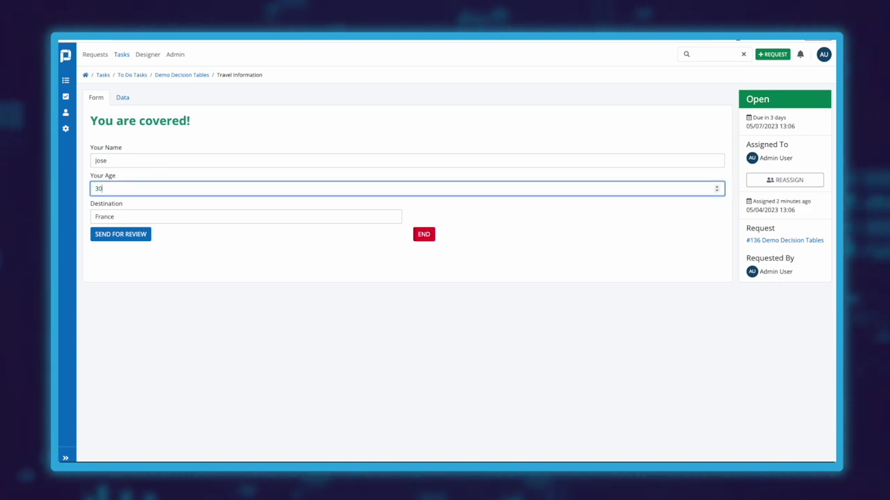
left_click(104, 237)
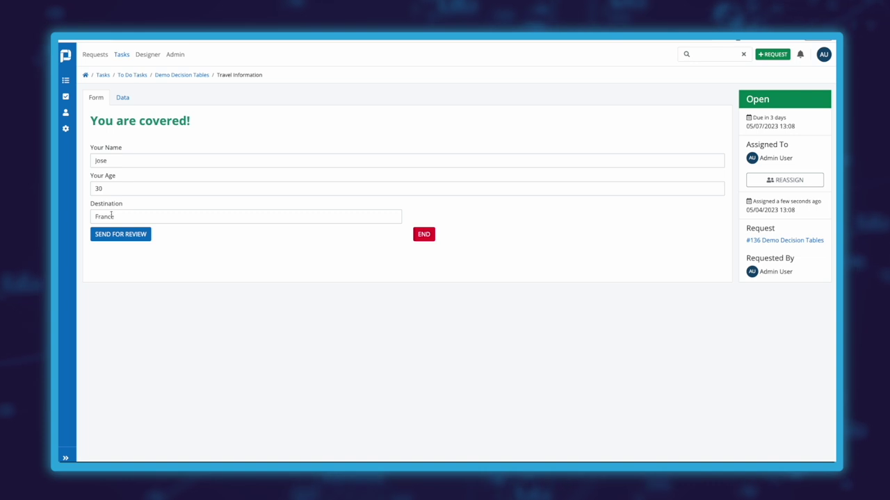
double_click(114, 218)
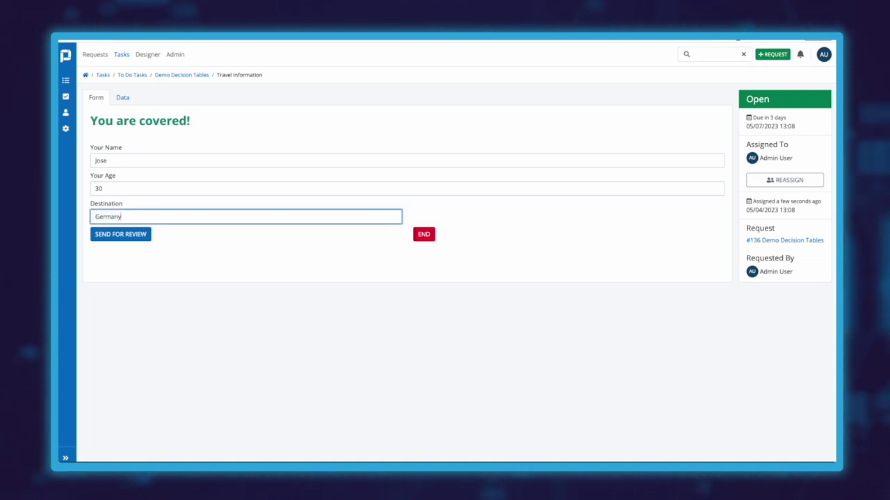
type("Germany")
left_click(110, 236)
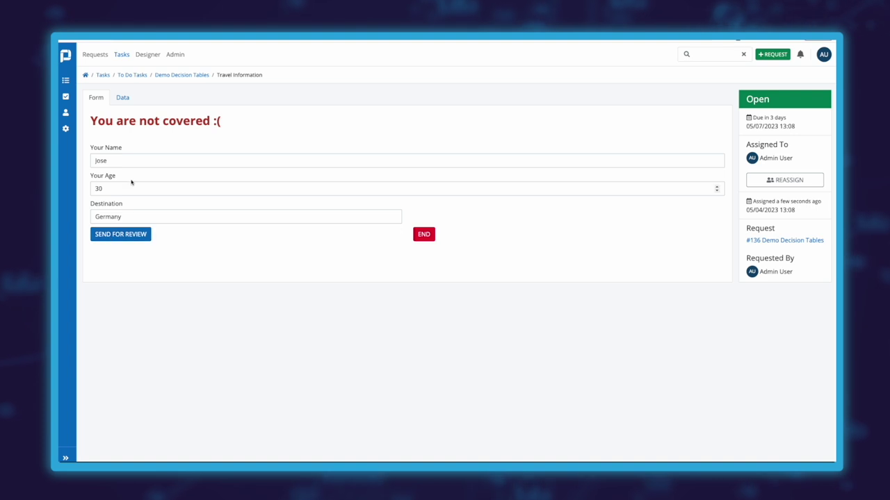
Change the age to 24 and send the Germany trip for review
left_click(106, 188)
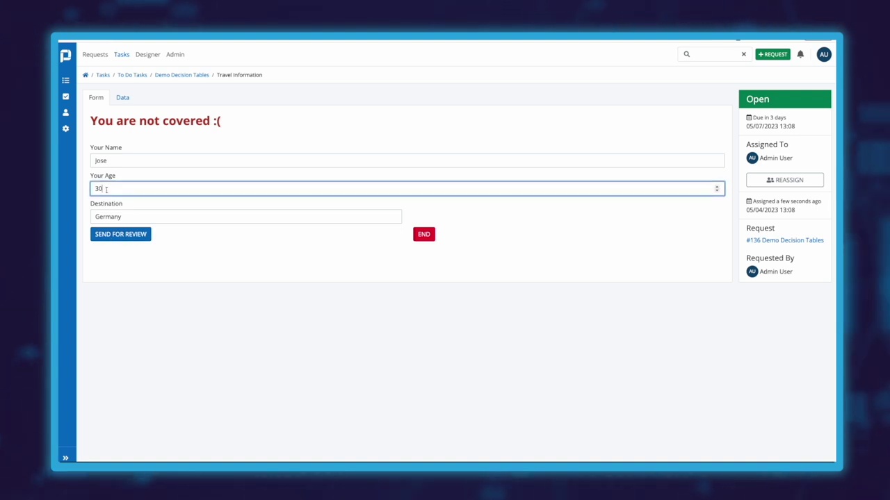
key("BackSpace")
type("24")
left_click(106, 234)
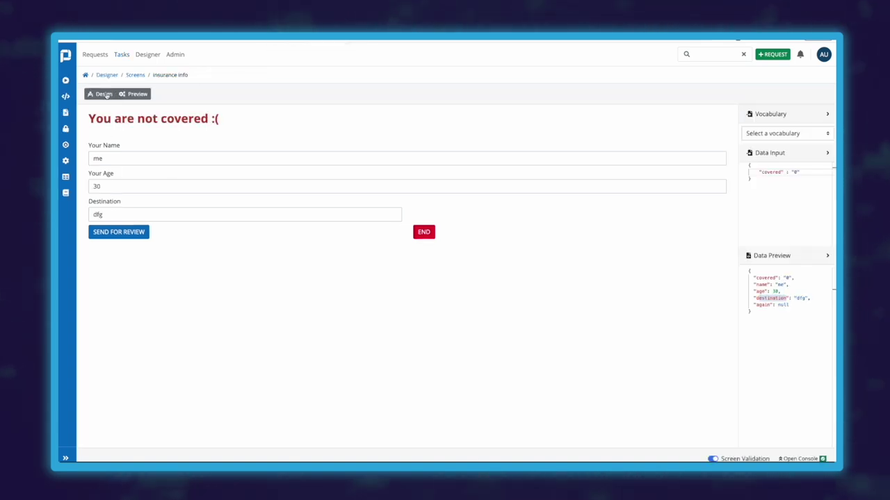
In design mode, delete the blank line under the 'You are covered!' heading
left_click(103, 94)
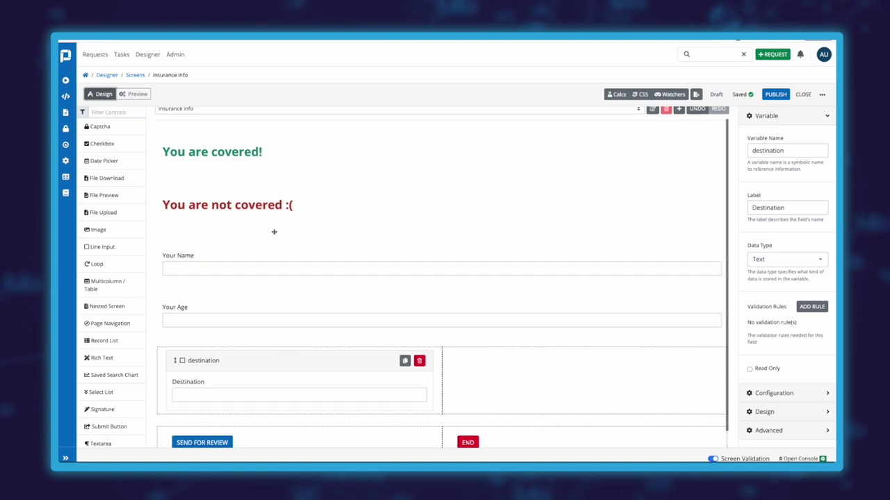
left_click(279, 153)
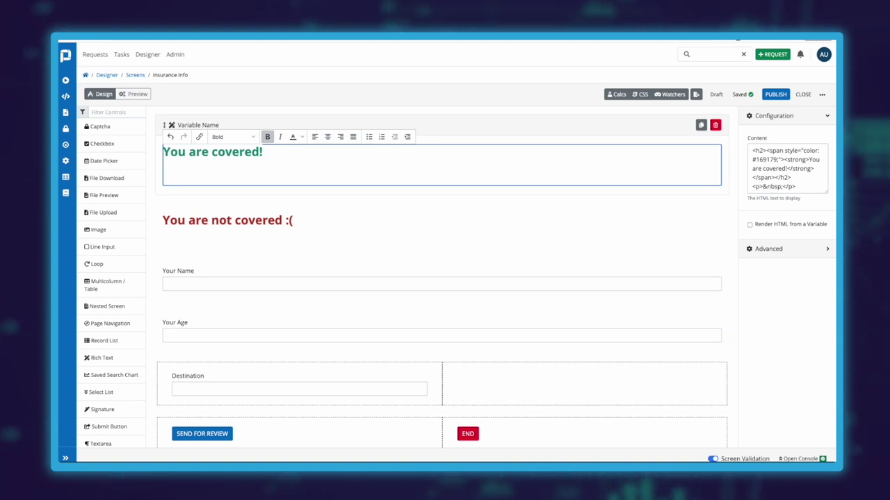
left_click(164, 166)
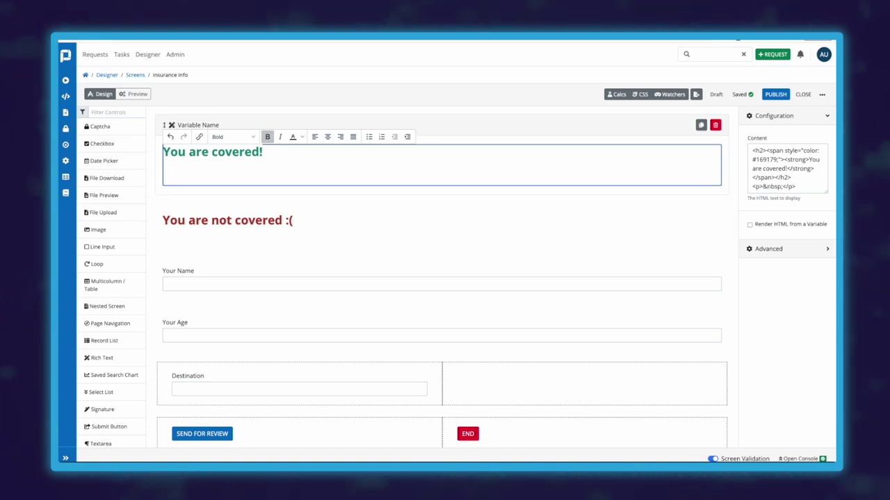
key("BackSpace")
Type {{coverageResponse}} on a new line beneath 'You are not covered :('
left_click(345, 205)
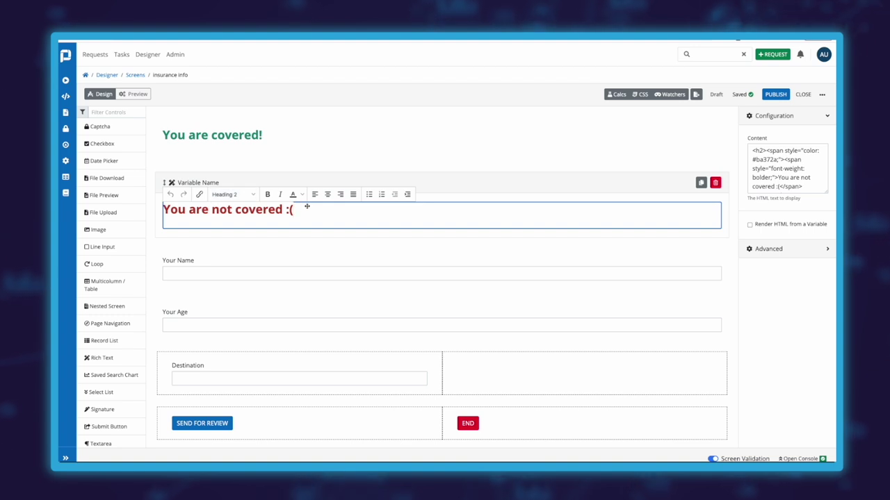
key("Return")
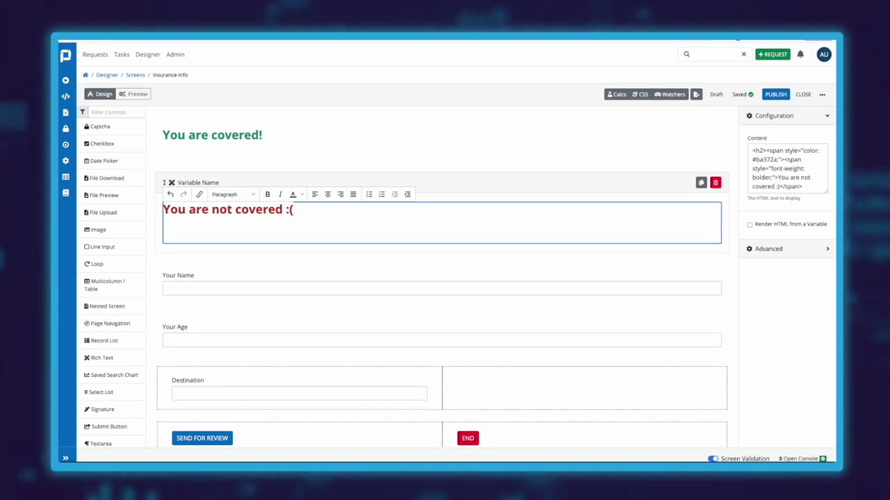
type("{{")
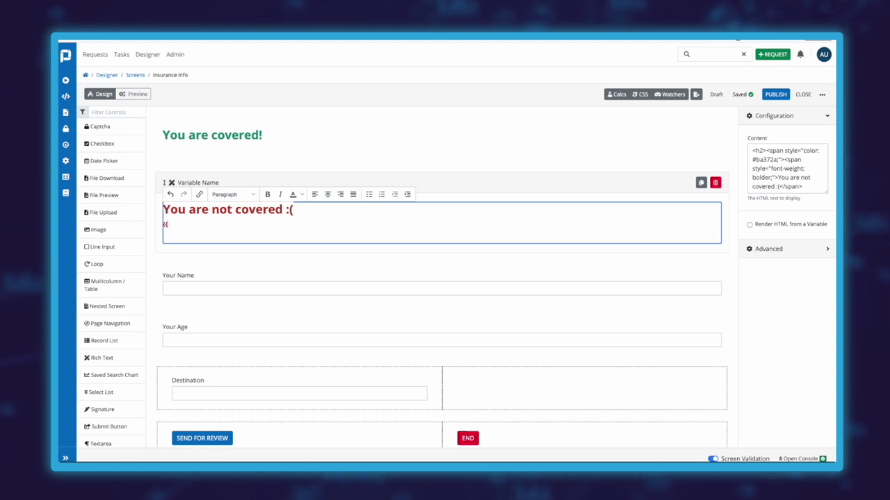
type("coverageR")
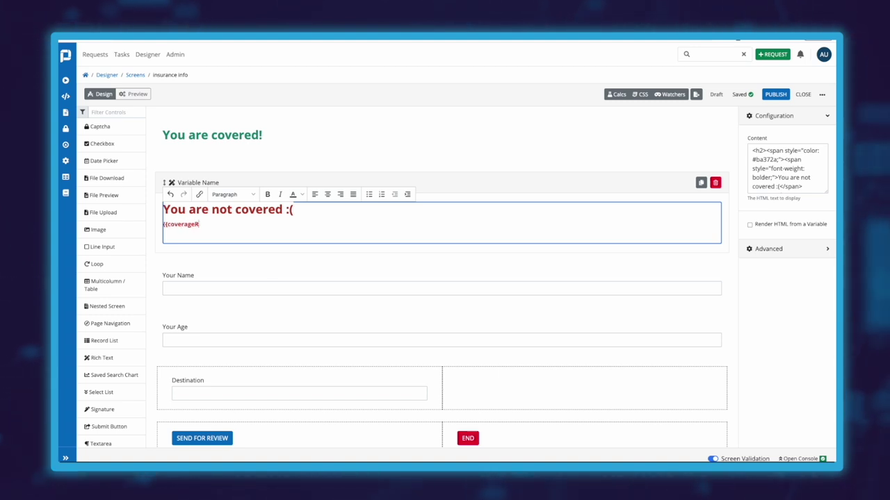
type("esponse")
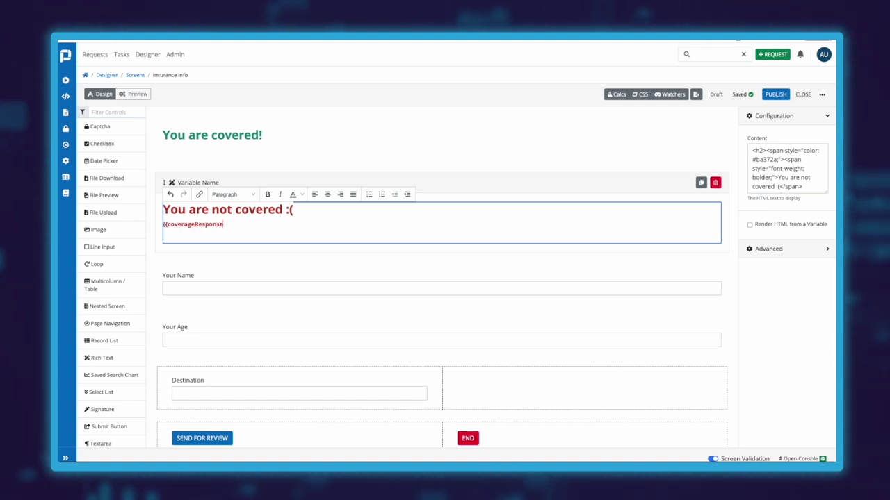
type("}}")
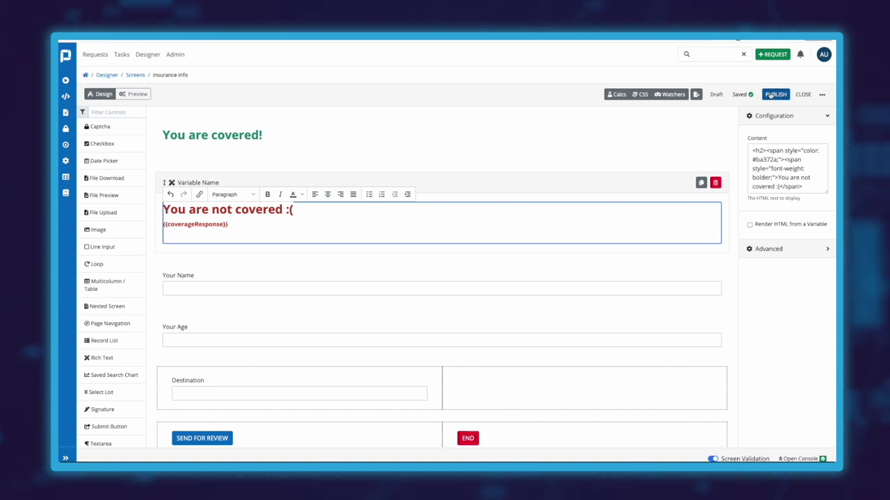
Publish the insurance info screen as a new version
left_click(773, 94)
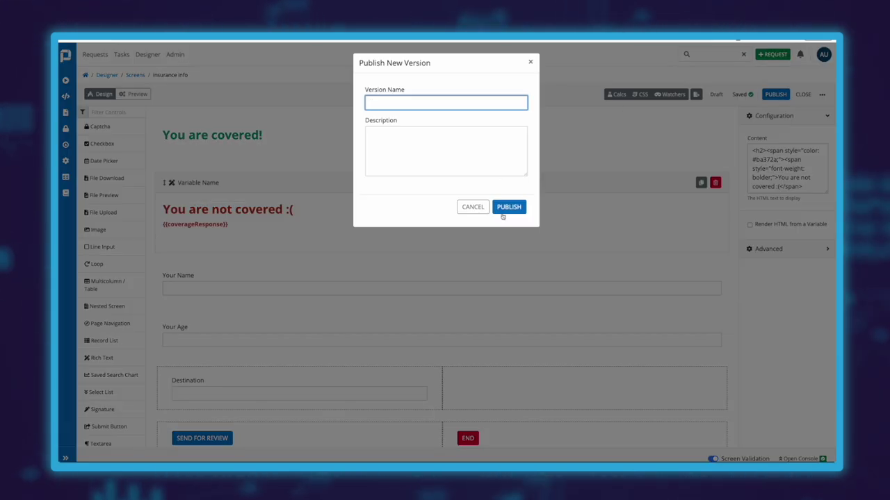
left_click(508, 206)
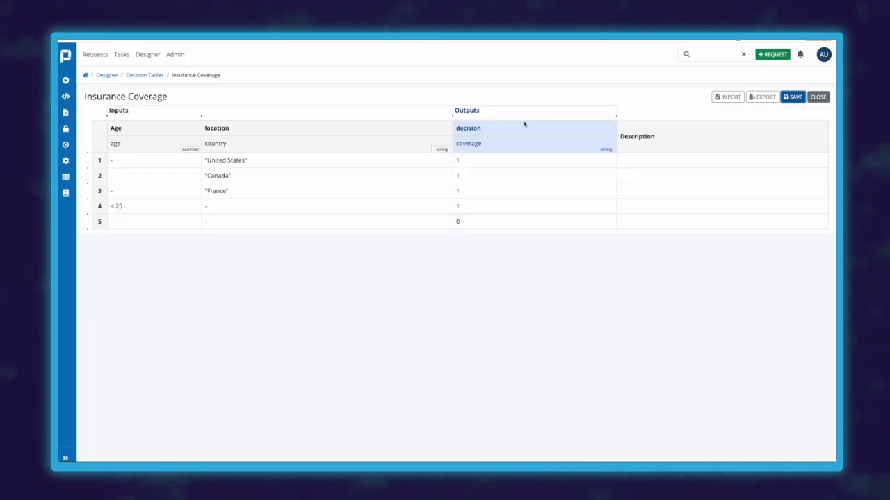
Add a second output column labelled Message with the variable name coverageResponse
left_click(618, 117)
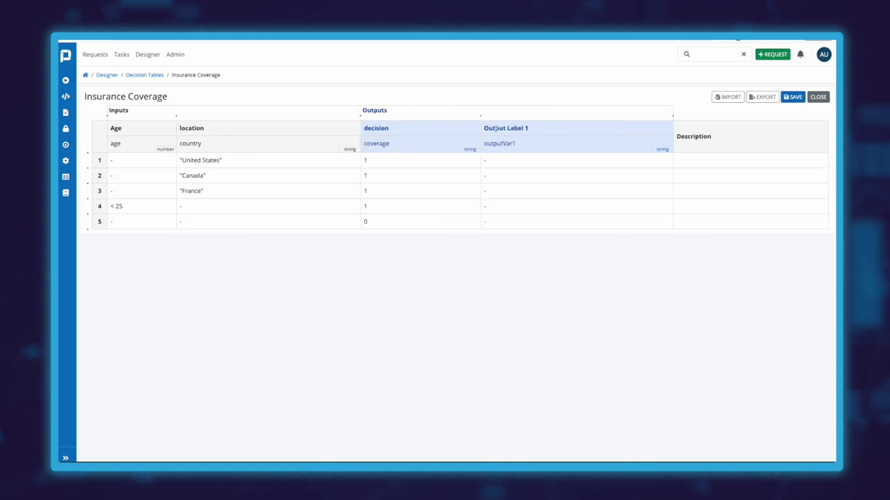
left_click(497, 128)
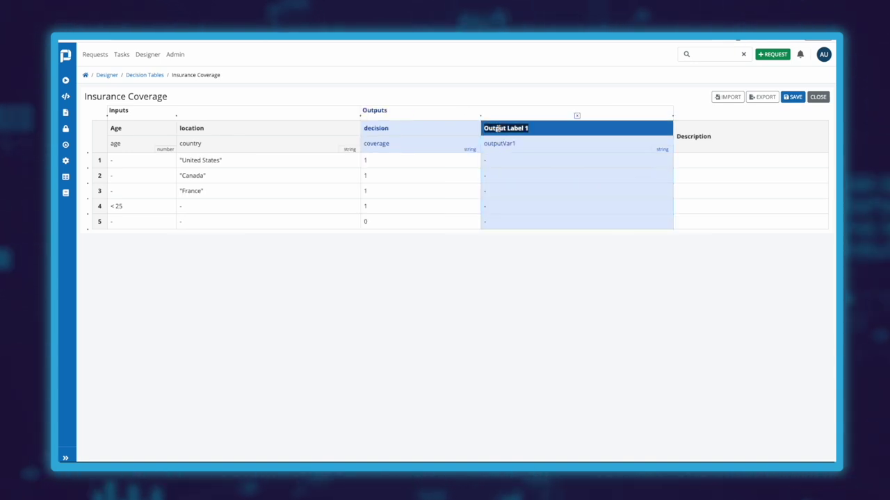
type("Message")
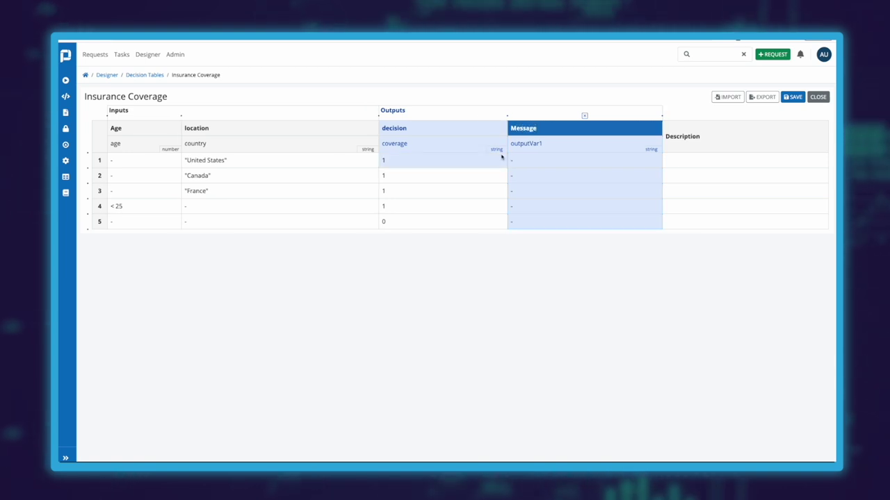
left_click(526, 143)
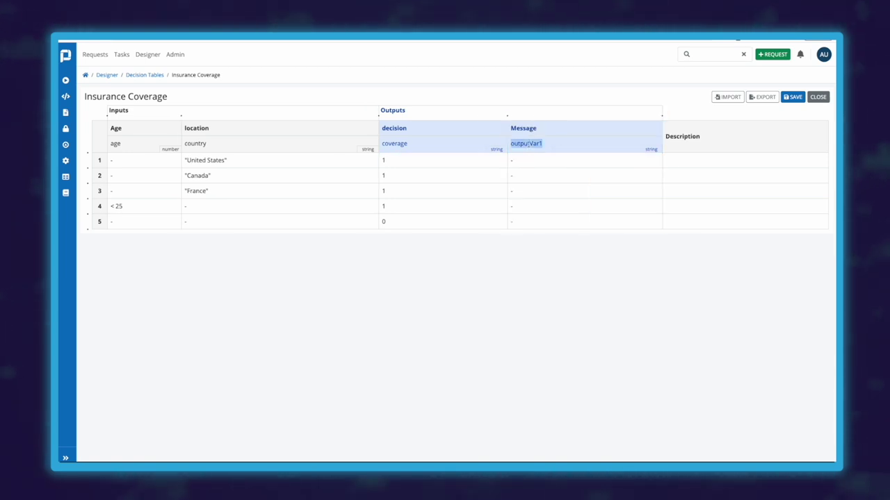
type("covera")
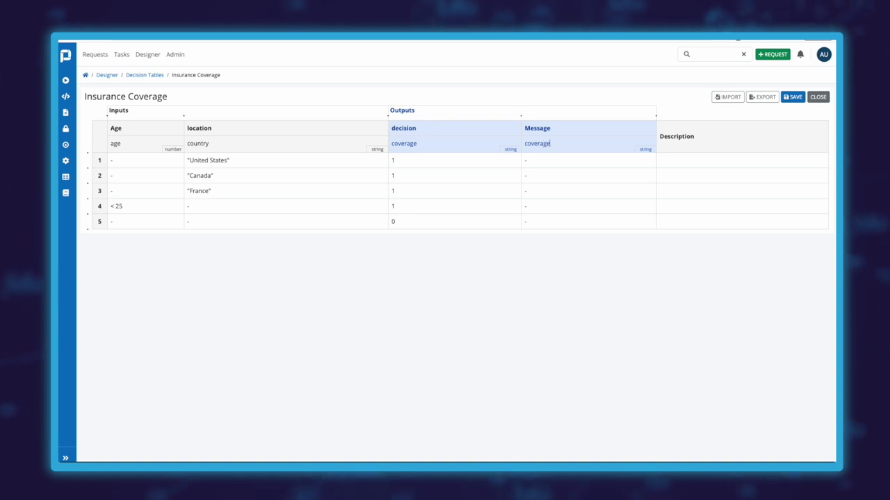
type("geRespo")
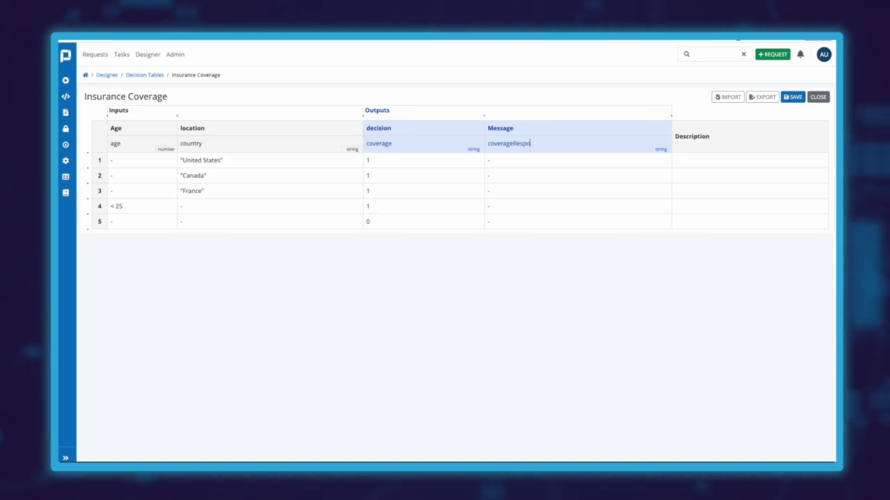
type("nse")
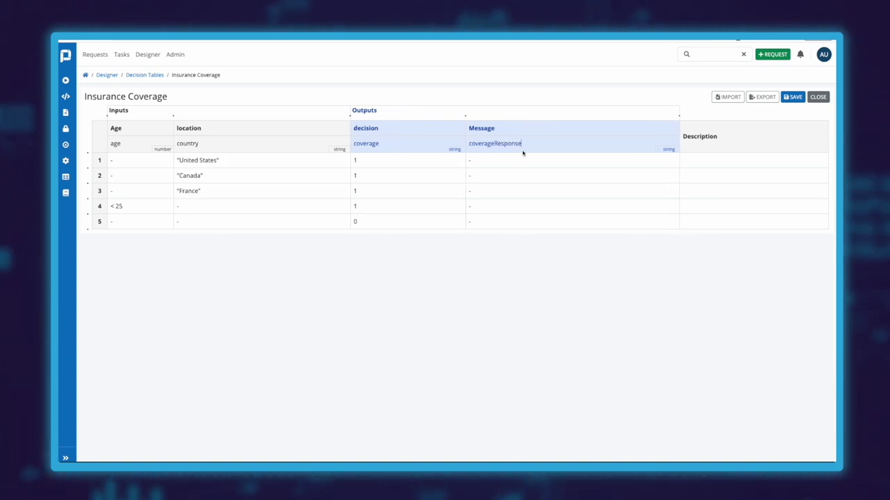
left_click(514, 159)
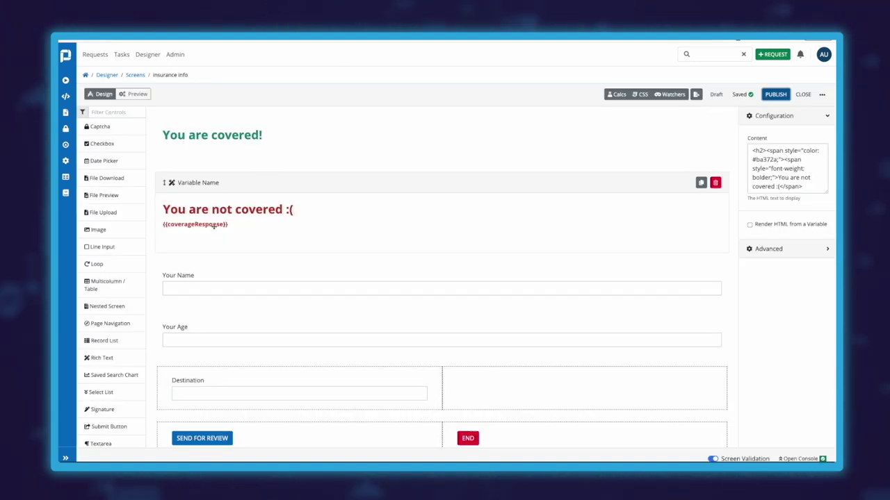
Copy {{coverageResponse}} from the 'You are not covered' text into the 'You are covered!' message
left_click(241, 227)
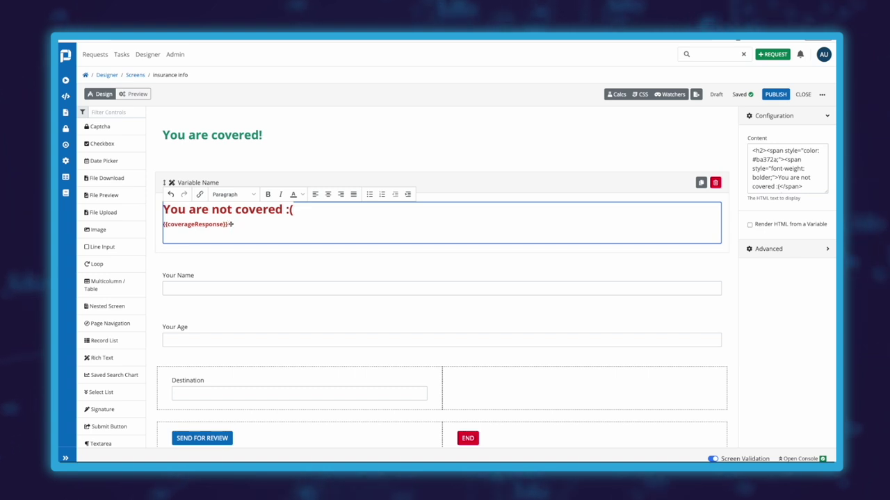
left_click_drag(233, 224, 174, 224)
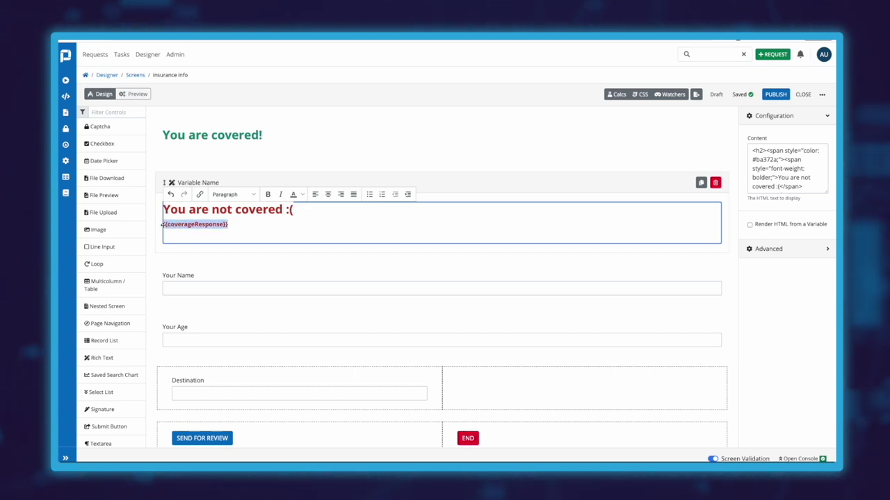
left_click(267, 142)
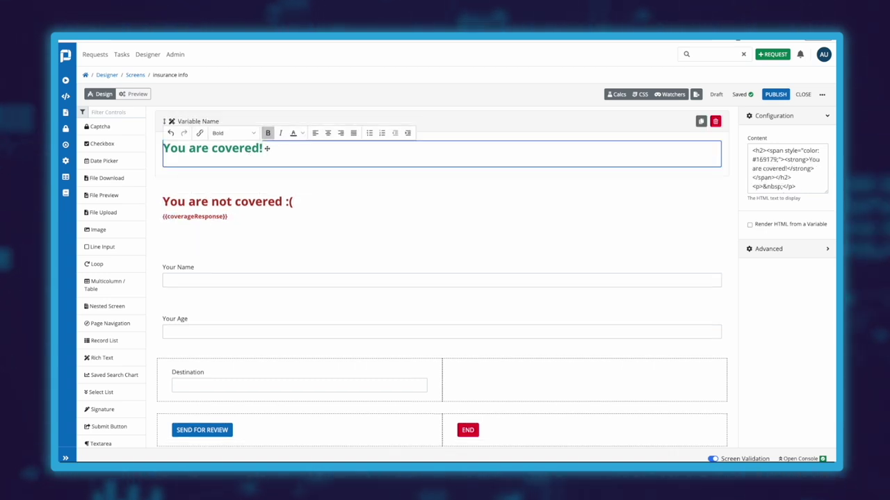
left_click(577, 64)
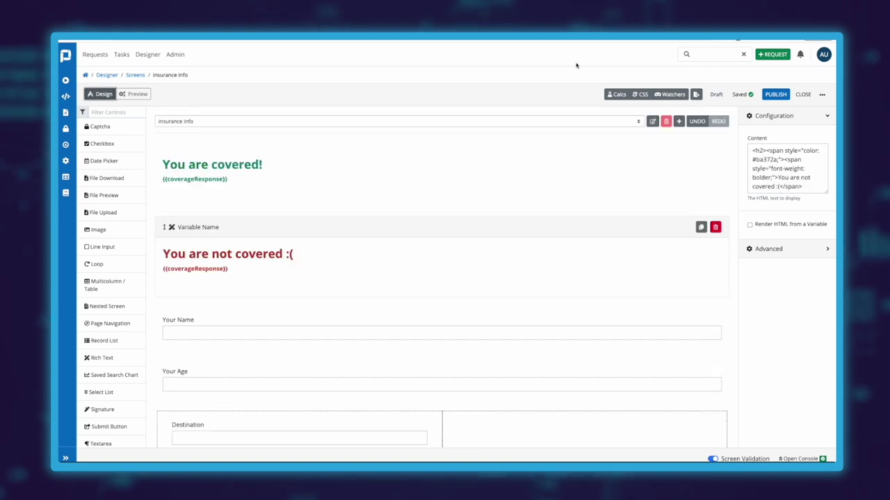
Publish a new version of the insurance info screen
left_click(773, 94)
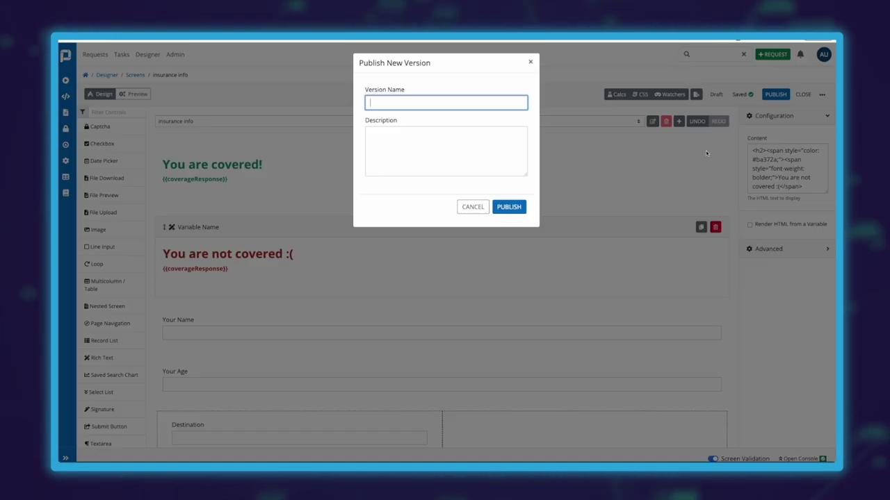
left_click(509, 206)
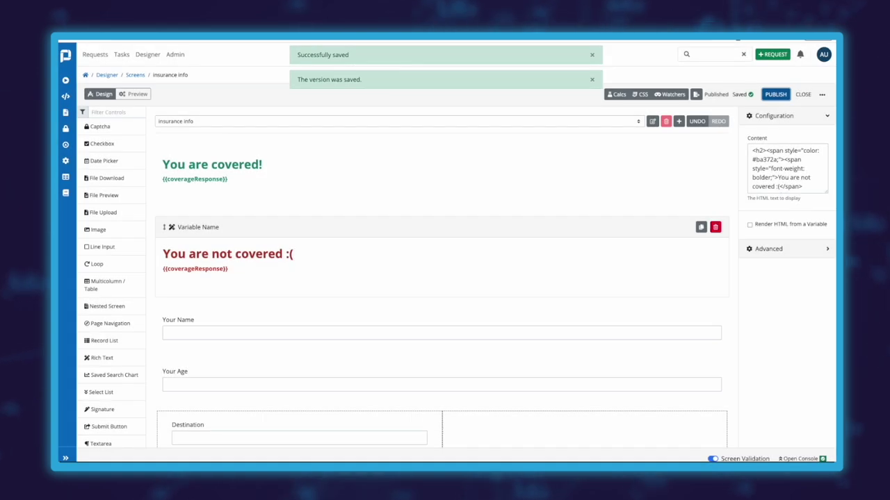
left_click(244, 184)
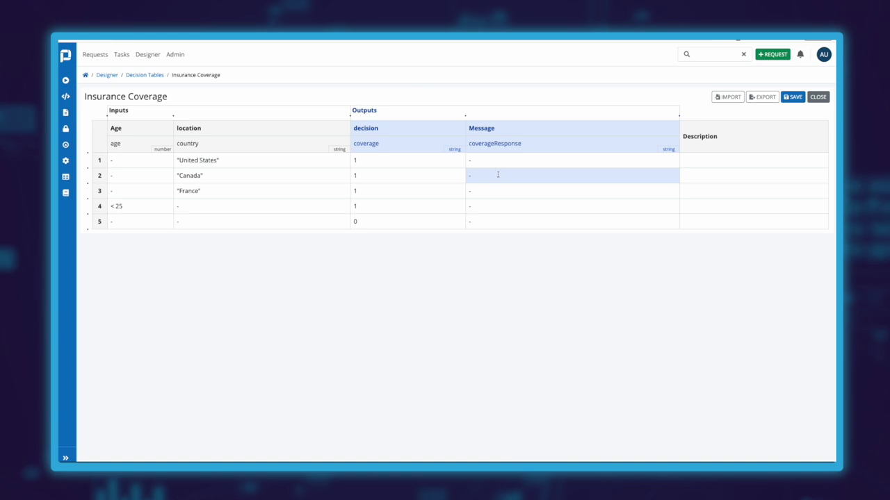
Set row 1's message to 'This is one of our default destinations' and row 2's to 'Canada is also supported'
left_click(490, 161)
key("BackSpace")
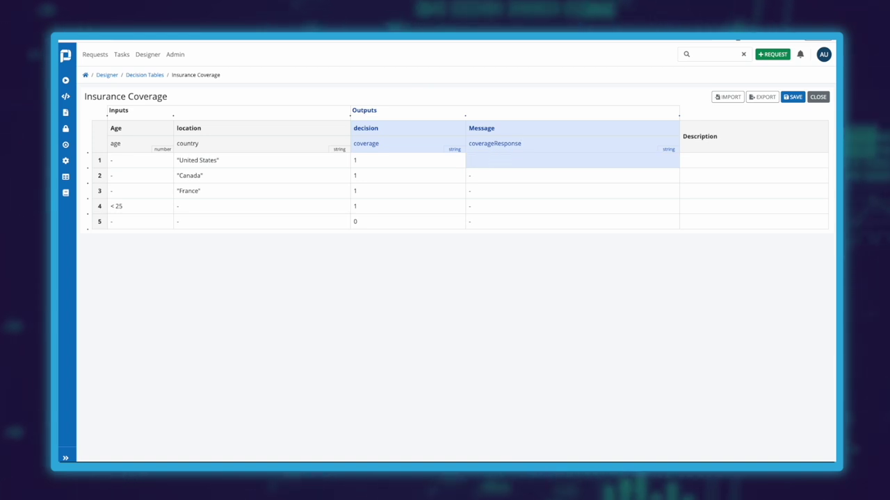
type("\"")
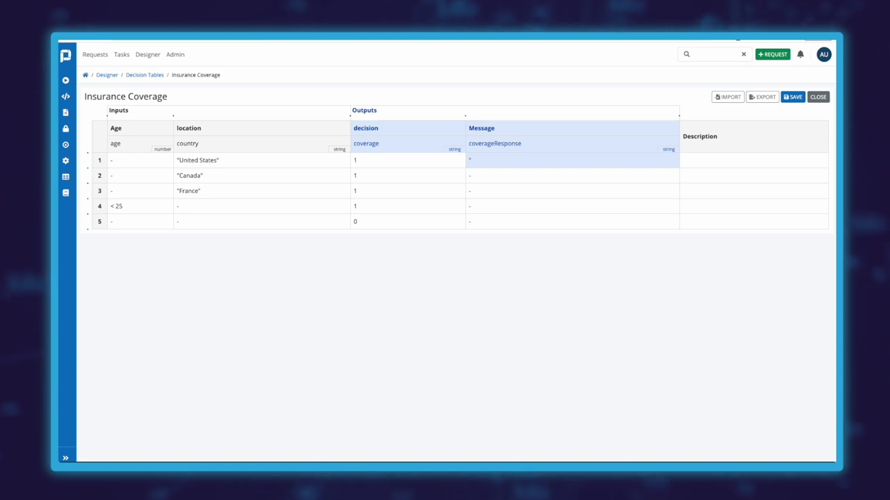
type("This is one o")
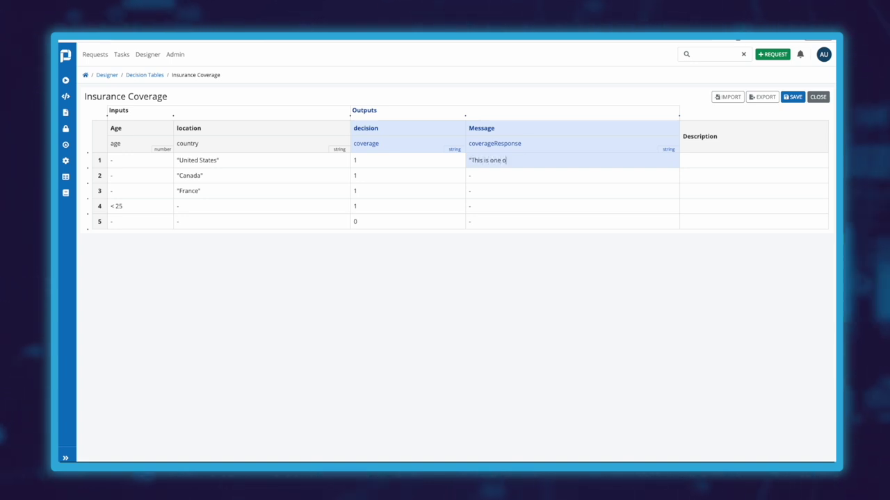
type("f our defauly desit")
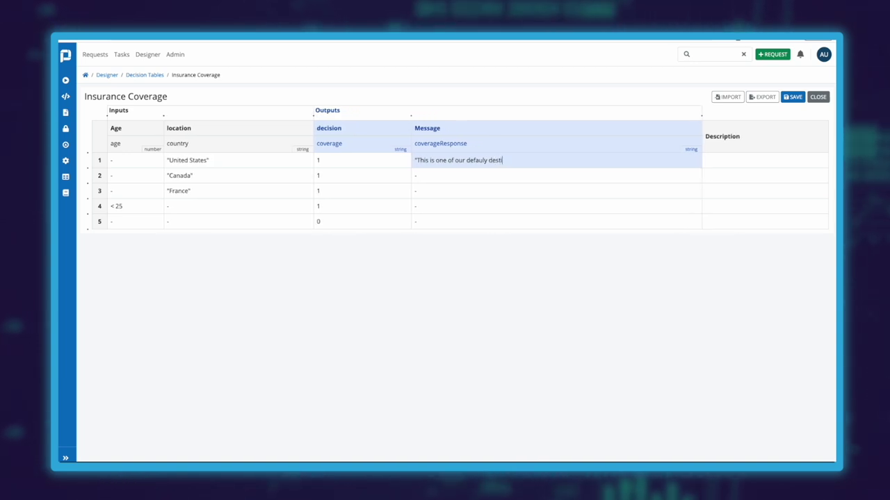
key("BackSpace")
key("BackSpace")
type("tinations\"")
left_click(229, 176)
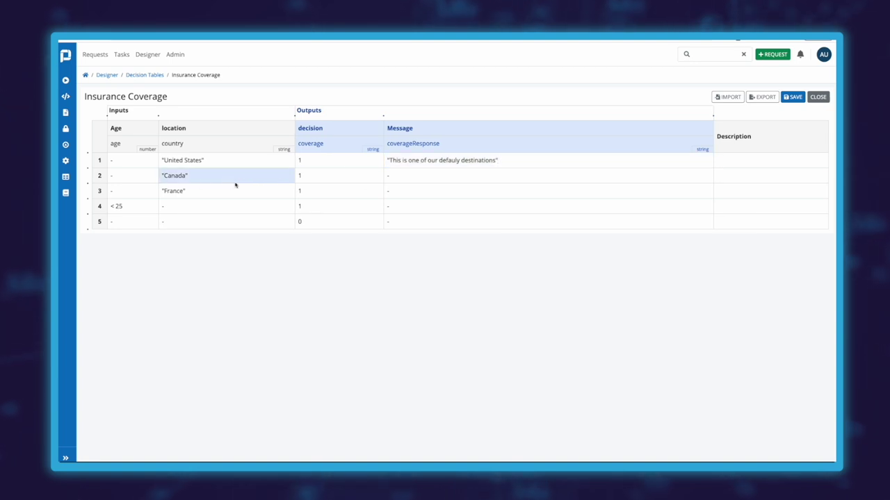
left_click(415, 177)
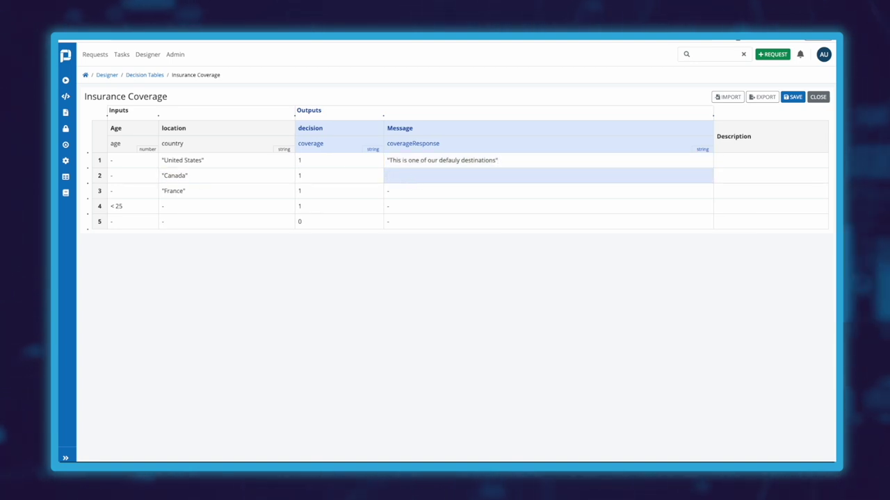
type("\"Canda")
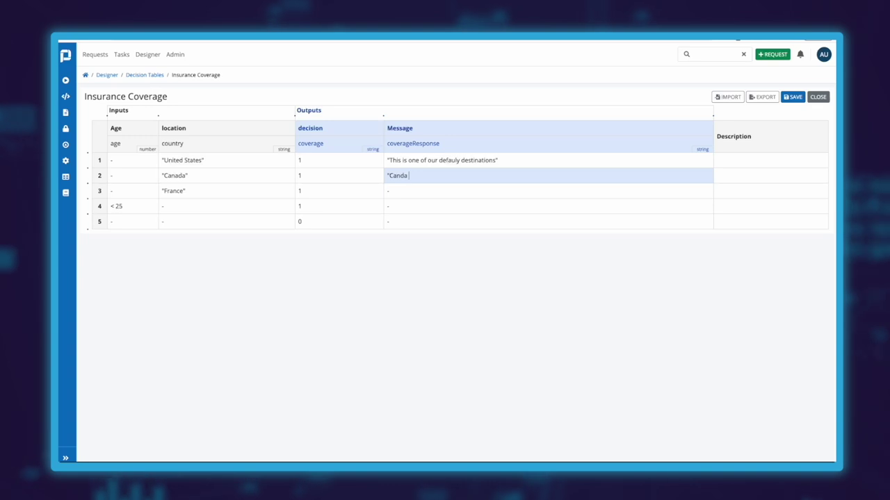
key("BackSpace")
key("BackSpace")
type("ada is")
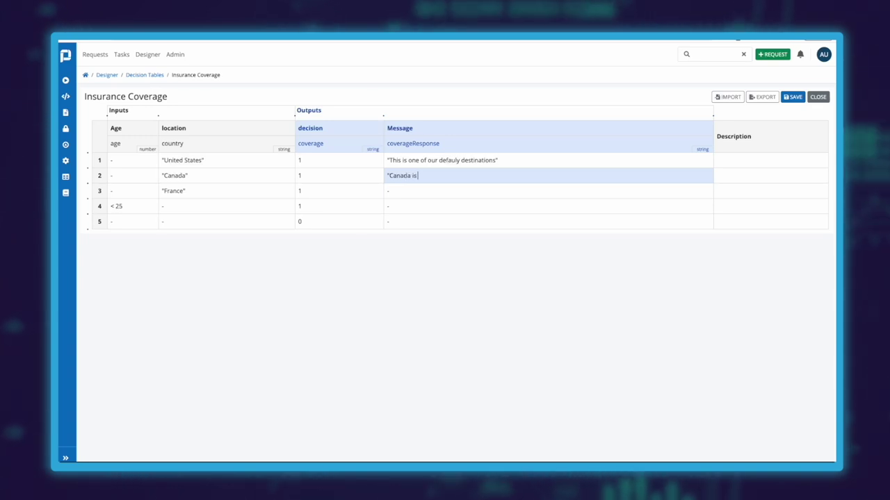
type(" also supported")
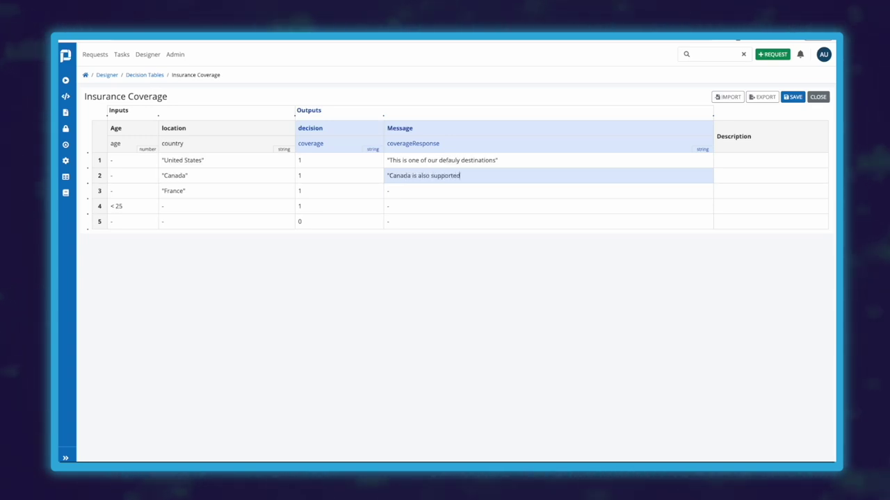
type("\"")
Write the France, 'Student coverage covers this trip' and 'This travel cannot be insured' messages, then save
left_click(395, 194)
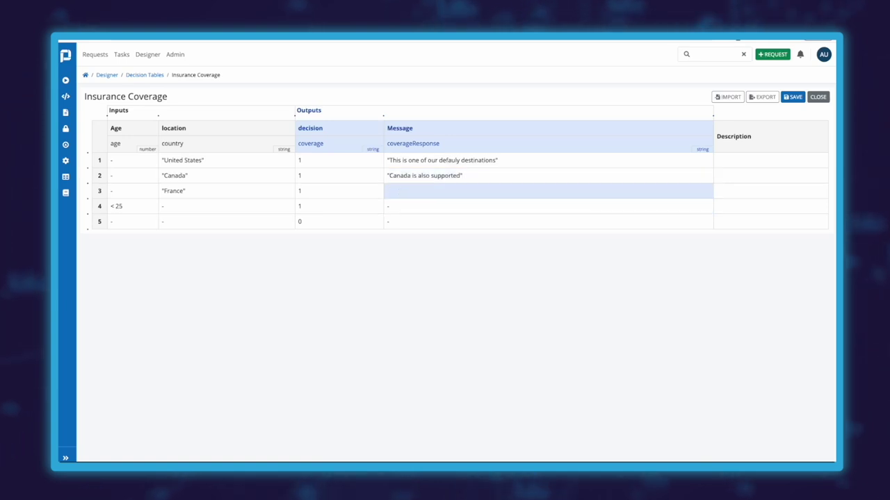
type("\"")
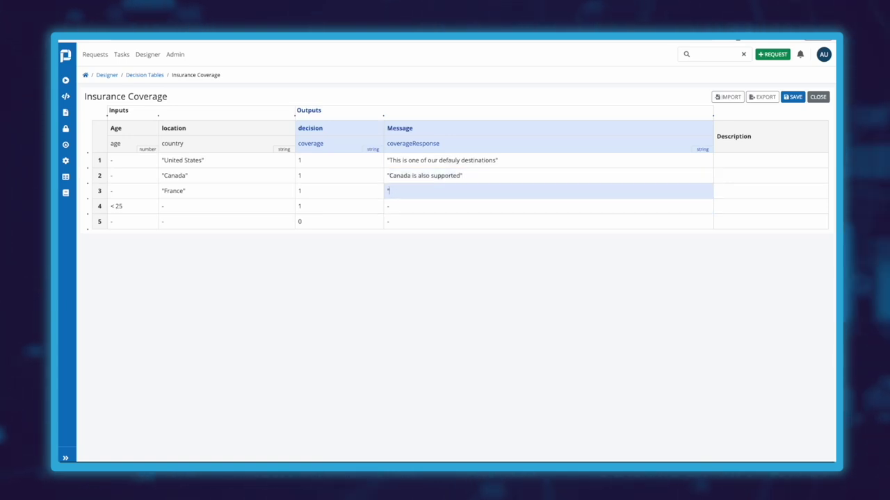
type("This")
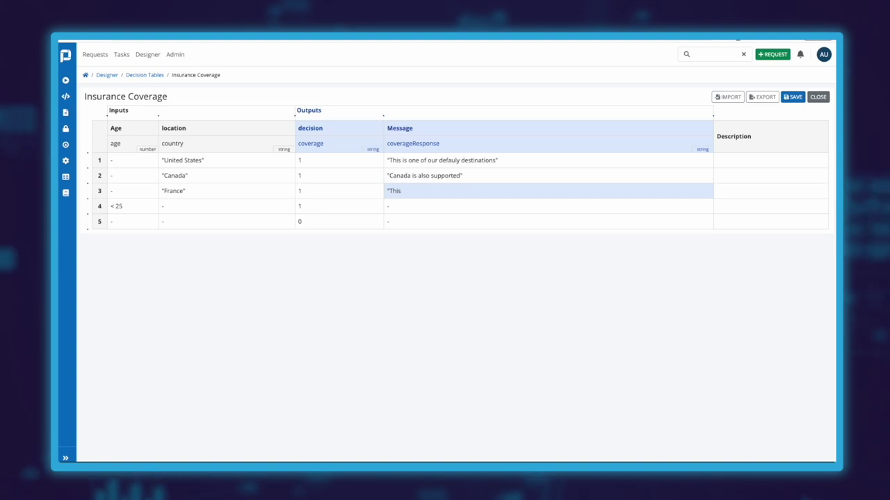
type(" is our primary Eu")
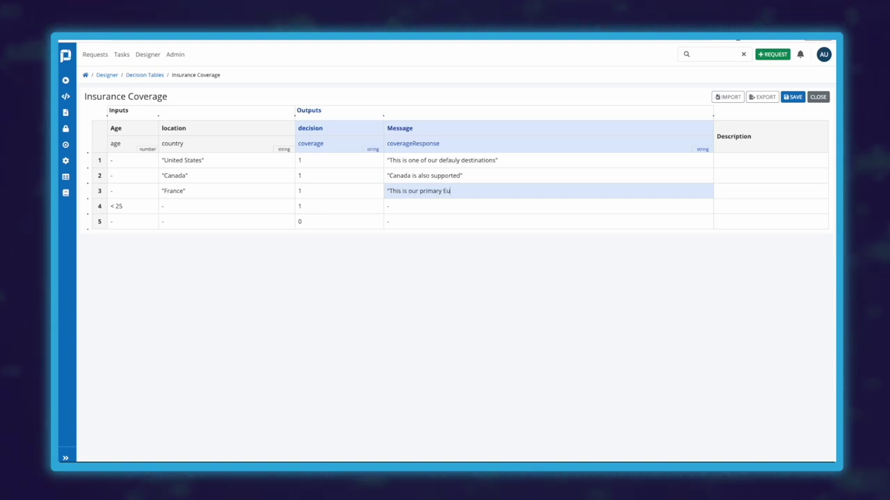
type("pean location\"")
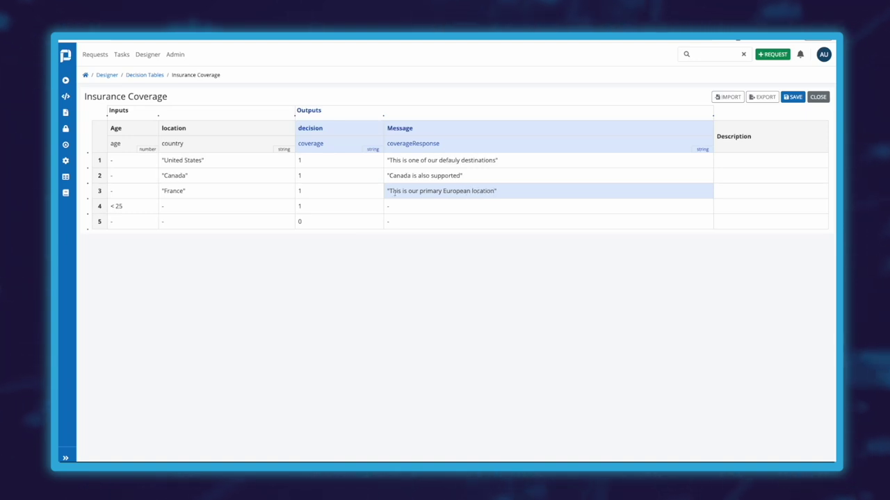
left_click(193, 206)
left_click(416, 207)
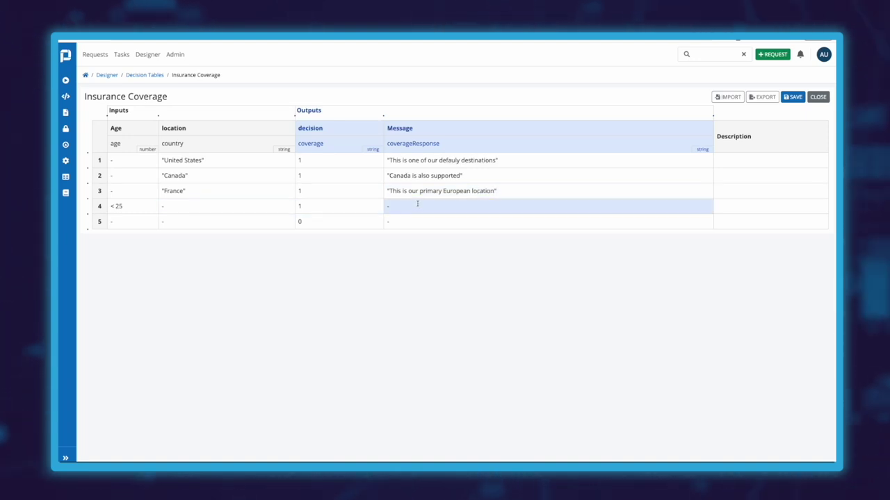
type("\"St")
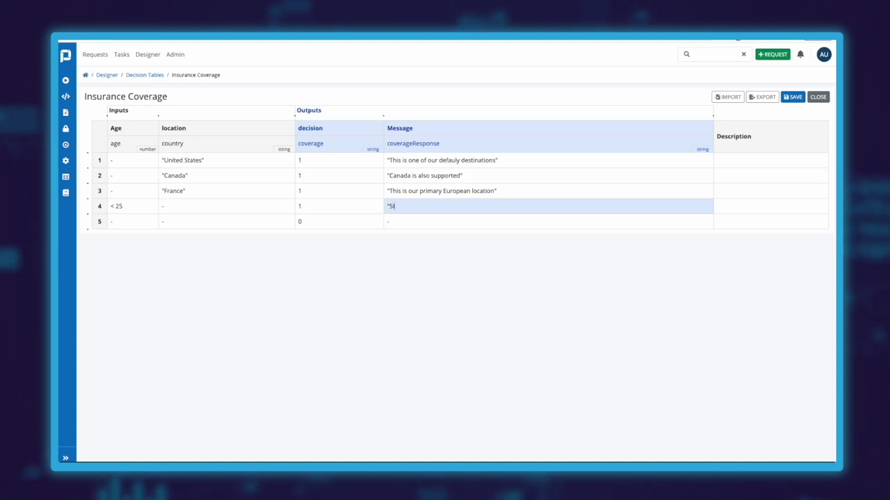
type("udent coverage")
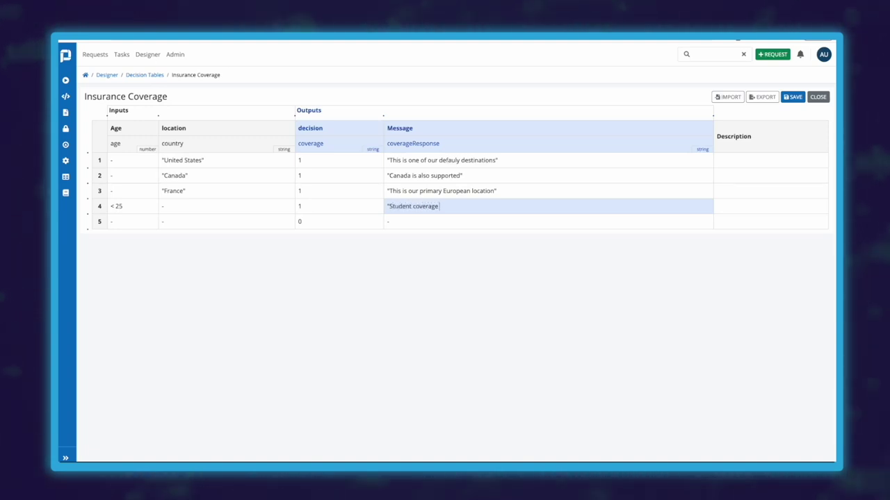
type(" covers this trip\"")
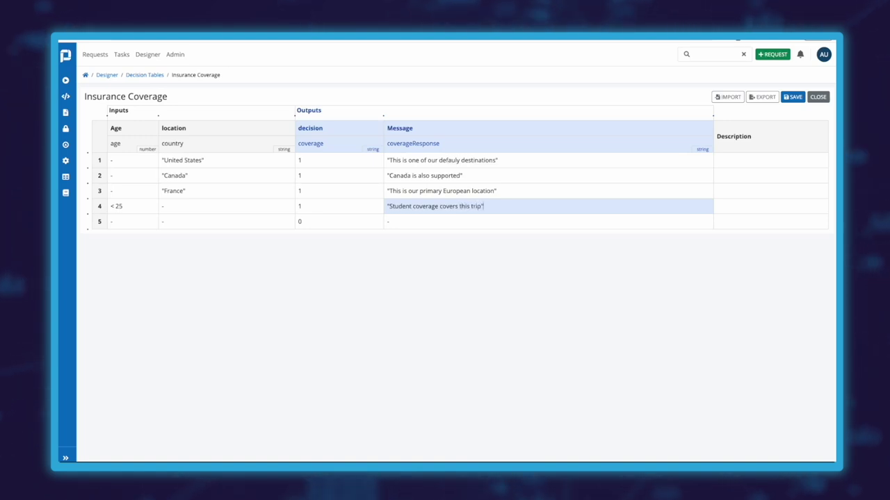
left_click(339, 221)
left_click(547, 221)
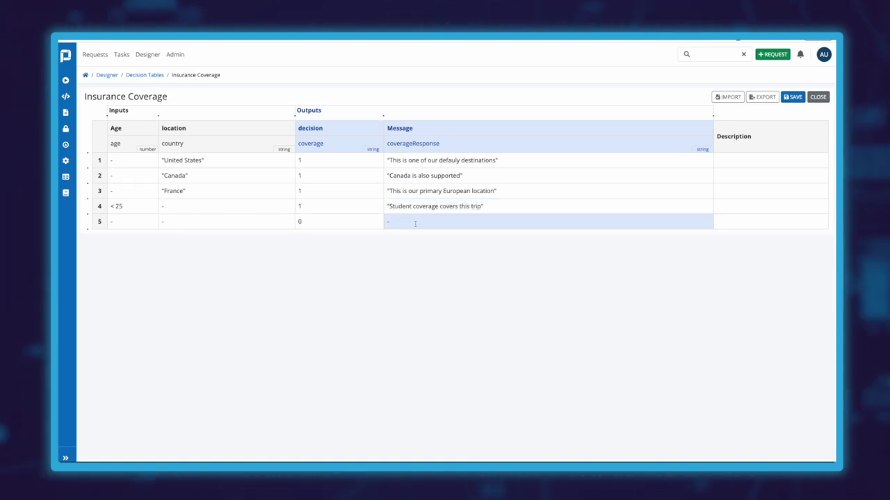
type("\"This ")
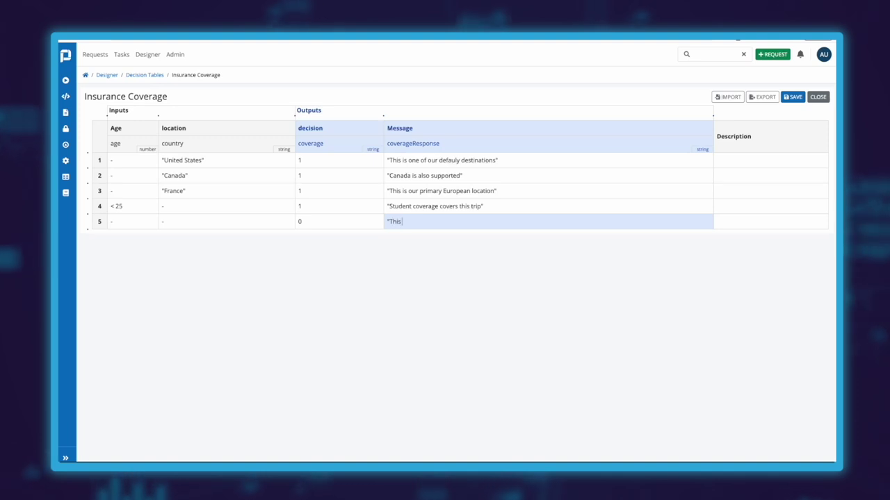
type("travel cannot be insured\"")
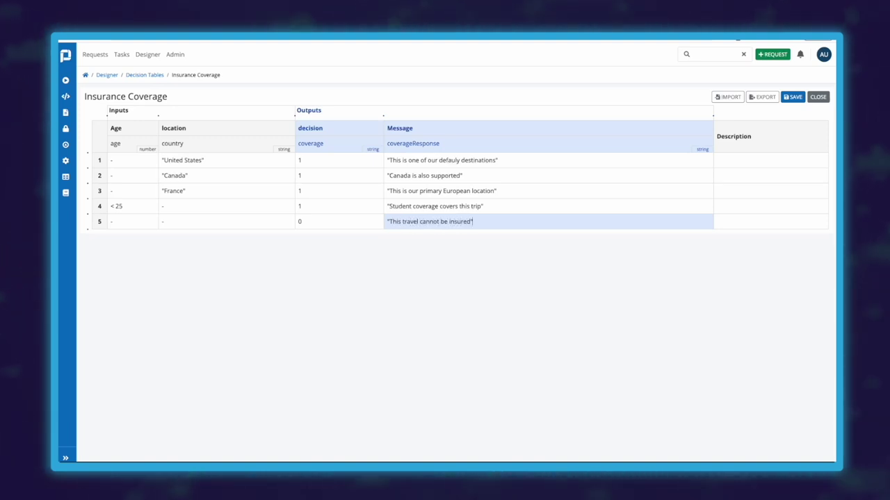
left_click(777, 101)
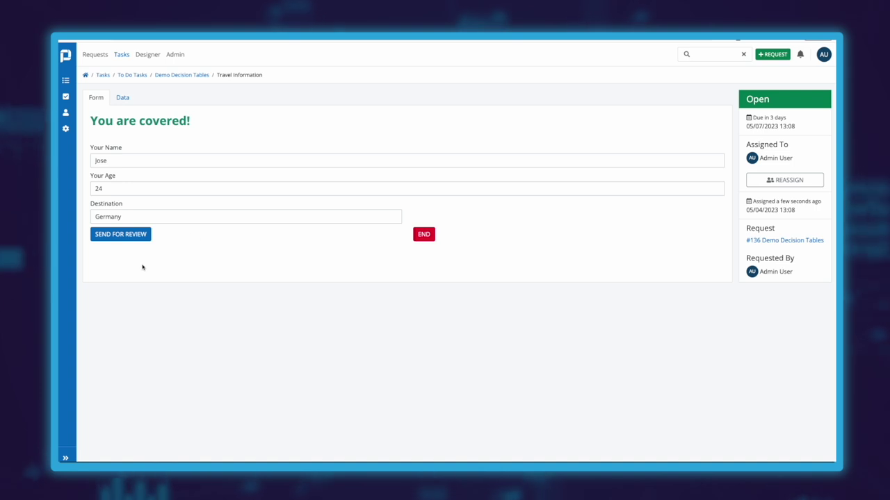
Submit the travel form, then resubmit it with Canada as the destination
left_click(119, 234)
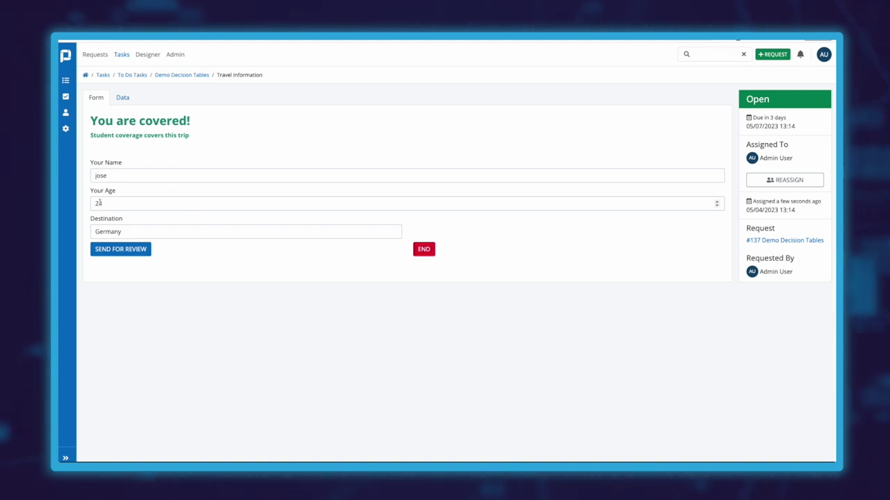
double_click(128, 232)
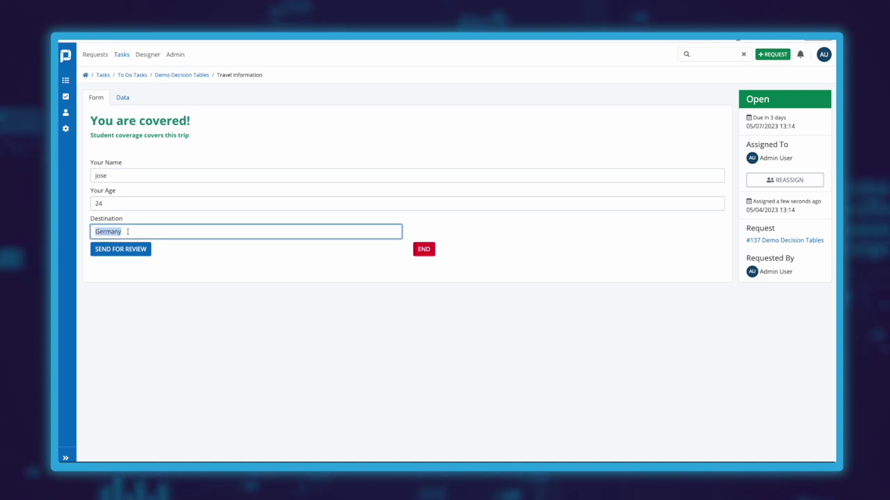
type("Canada")
left_click(120, 248)
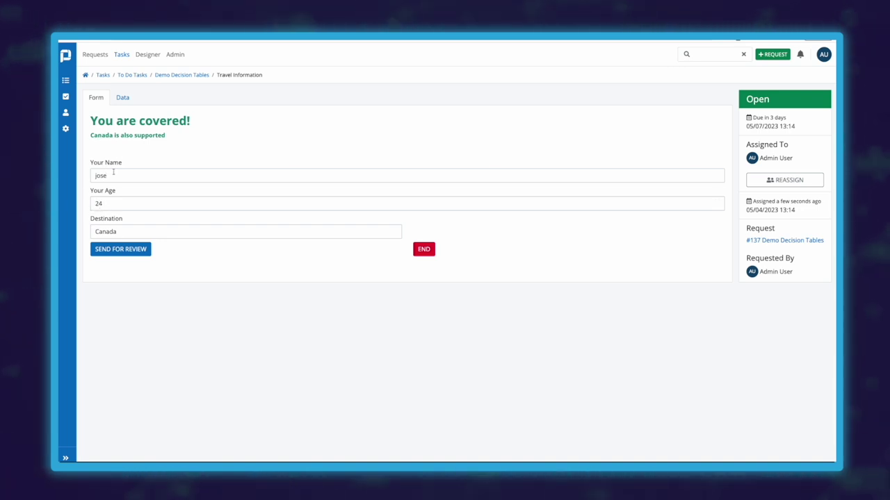
Check the 'Canada is also supported' message, then change the age to 29 and select the Canada destination to replace it
left_click_drag(94, 136, 120, 138)
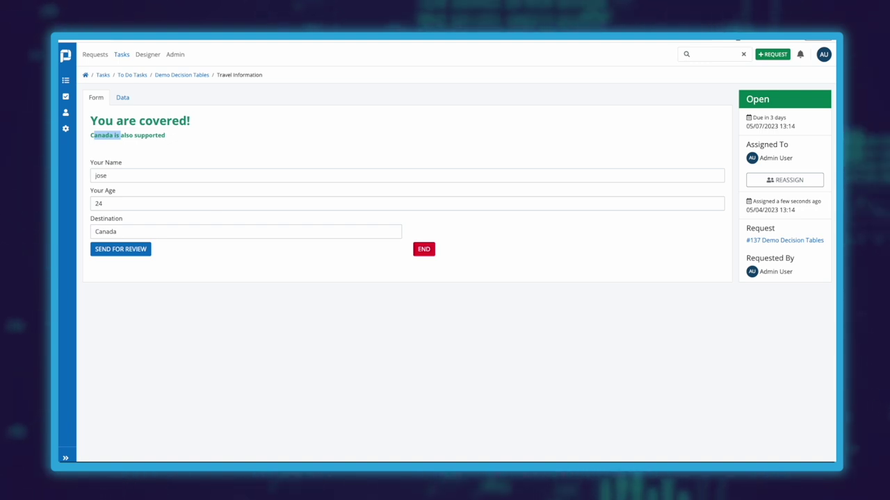
left_click(106, 203)
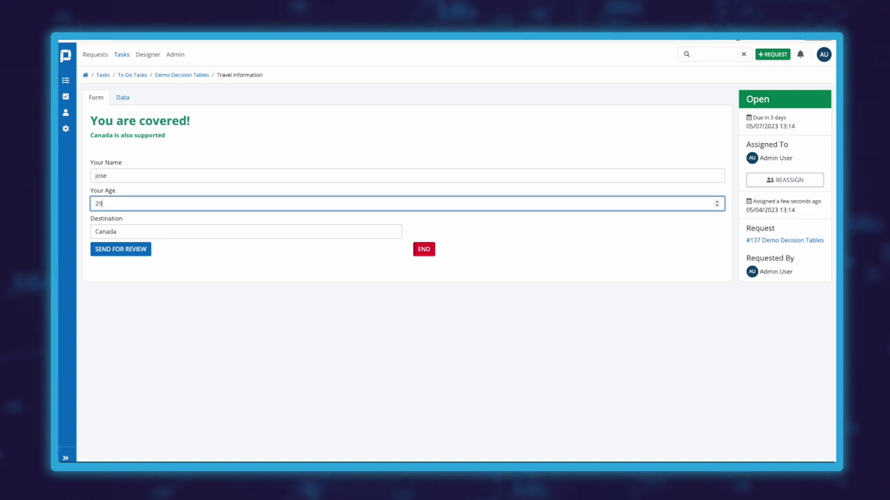
left_click_drag(97, 235, 120, 228)
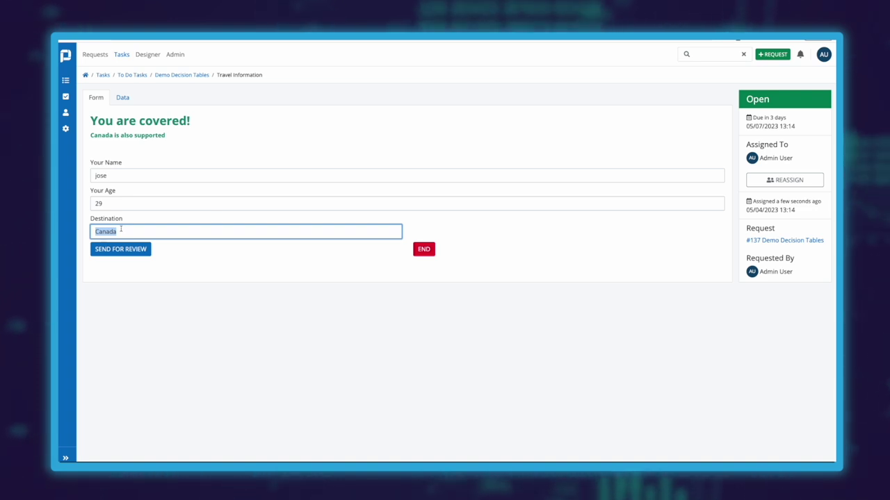
Enter Brazil as the destination and send the trip for review
type("Brazil")
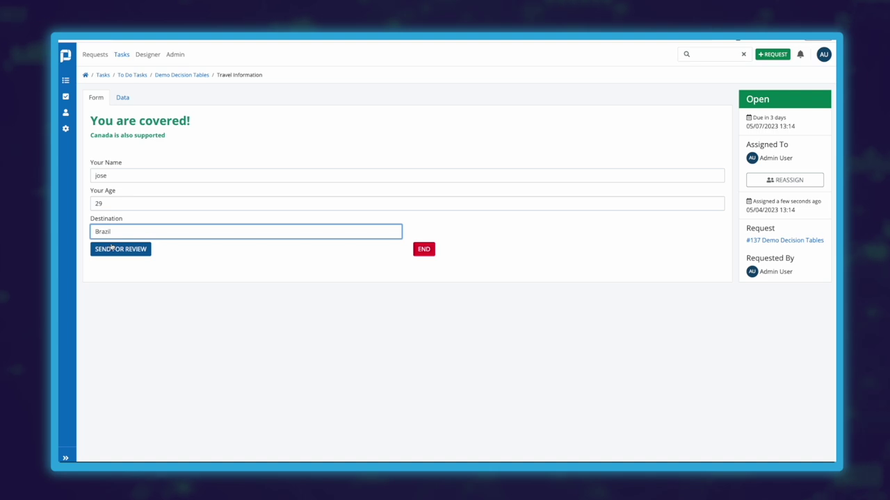
left_click(109, 249)
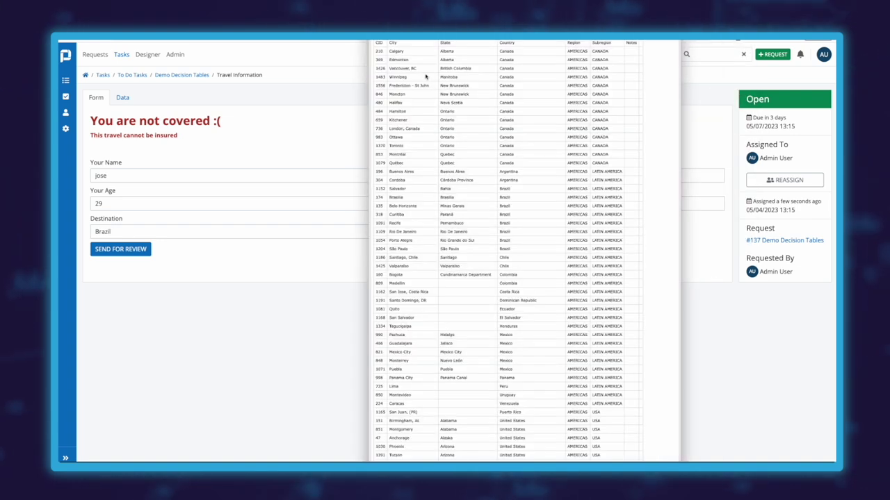
scroll(427, 81, "down", 4)
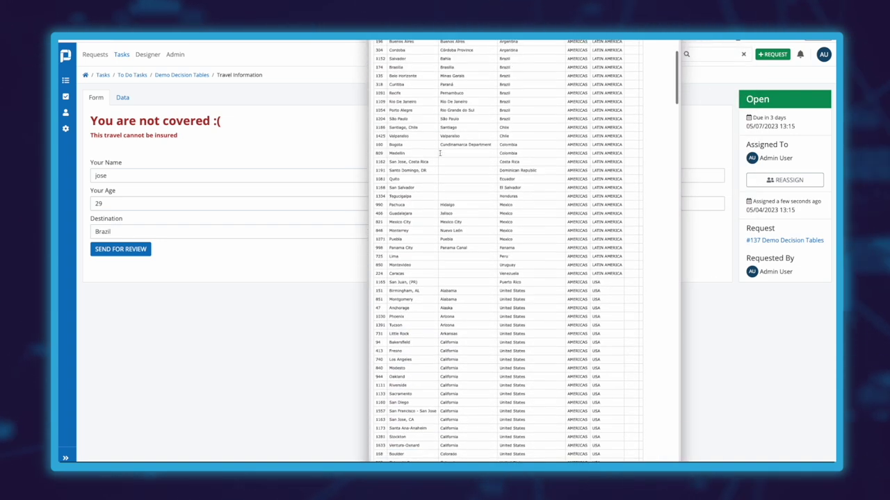
scroll(445, 153, "up", 4)
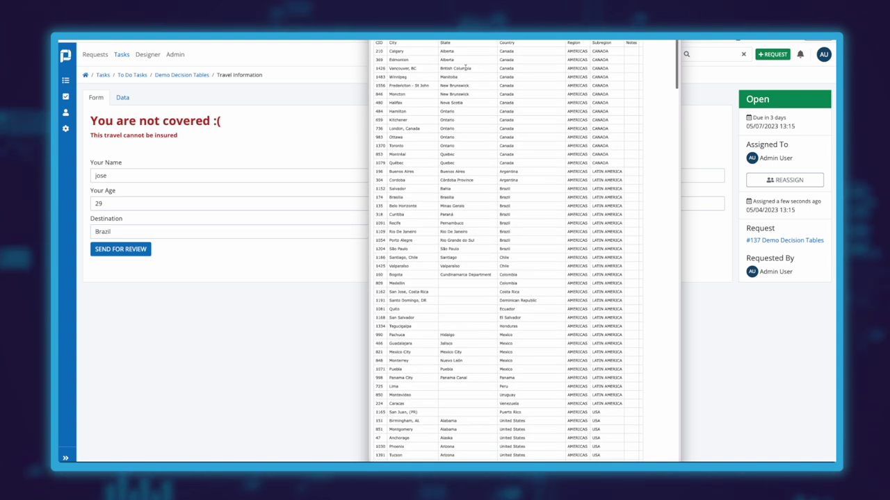
scroll(429, 103, "down", 3)
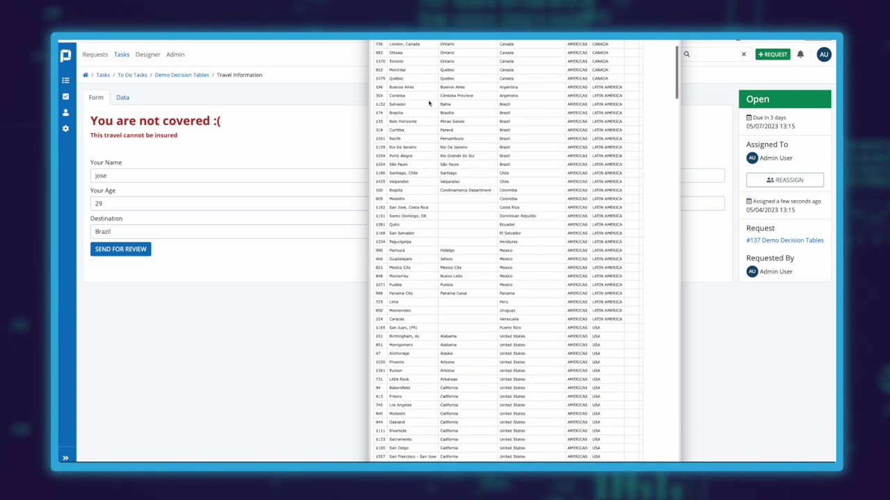
scroll(429, 103, "down", 6)
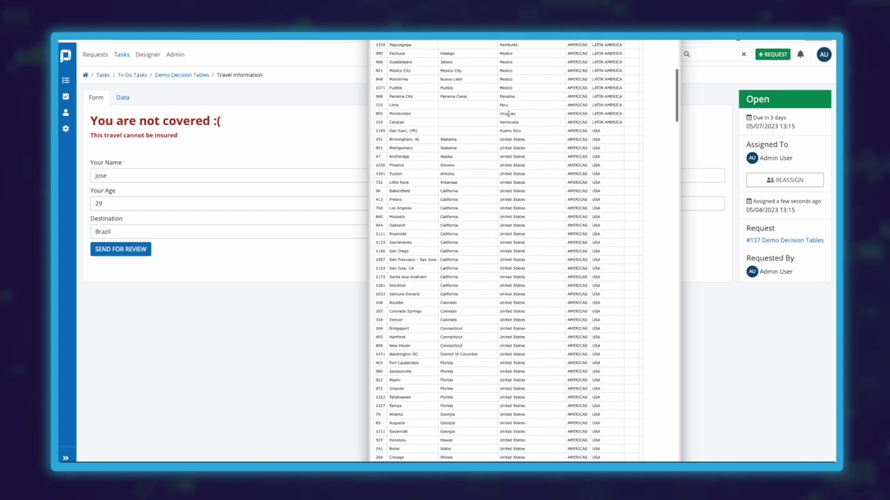
scroll(508, 111, "down", 1)
scroll(509, 108, "up", 7)
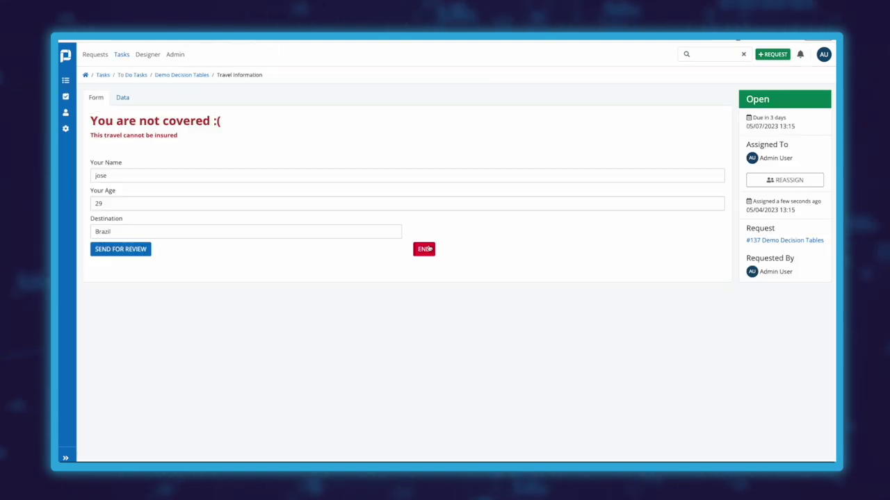
End the test request and start a new Destinations collection with description 'destinations'
left_click(426, 249)
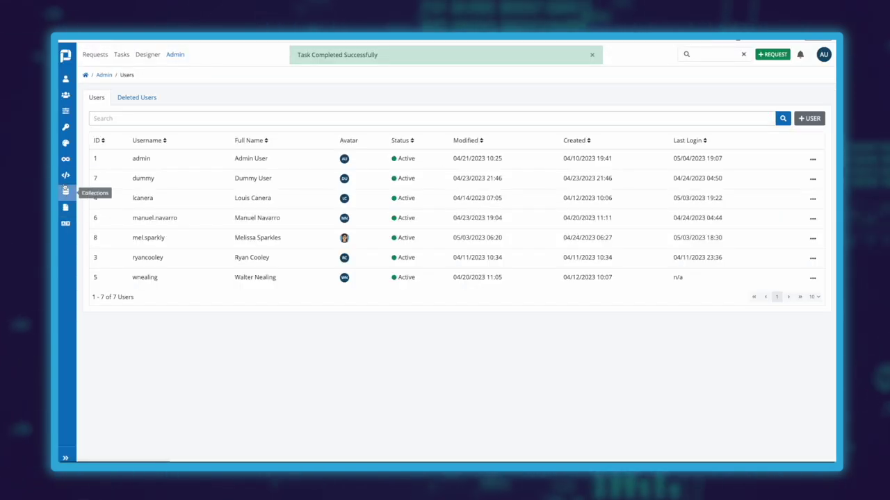
left_click(65, 192)
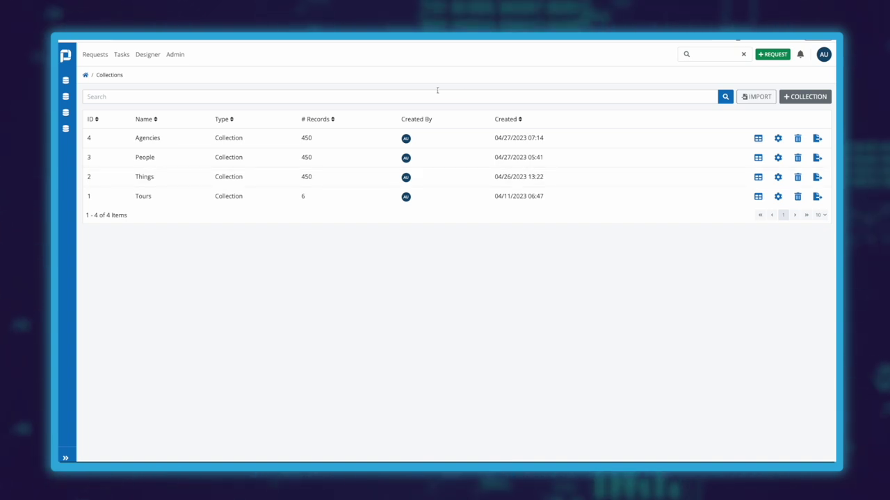
left_click(803, 97)
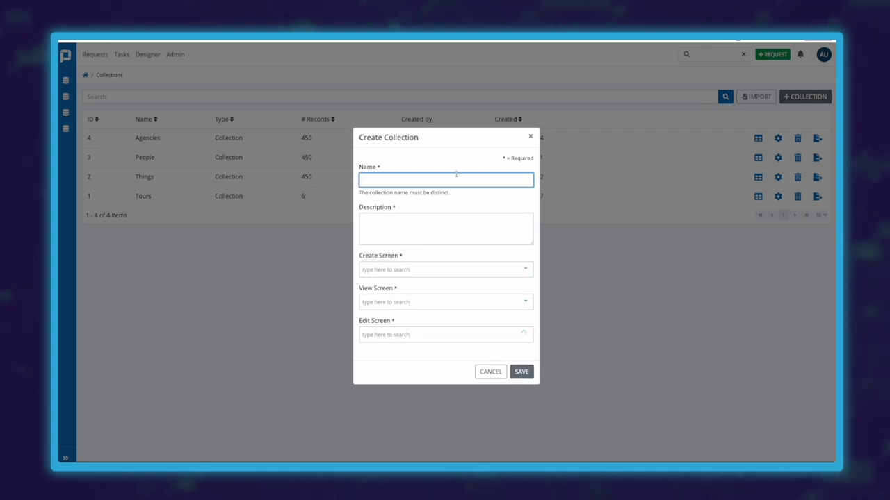
type("Destinations")
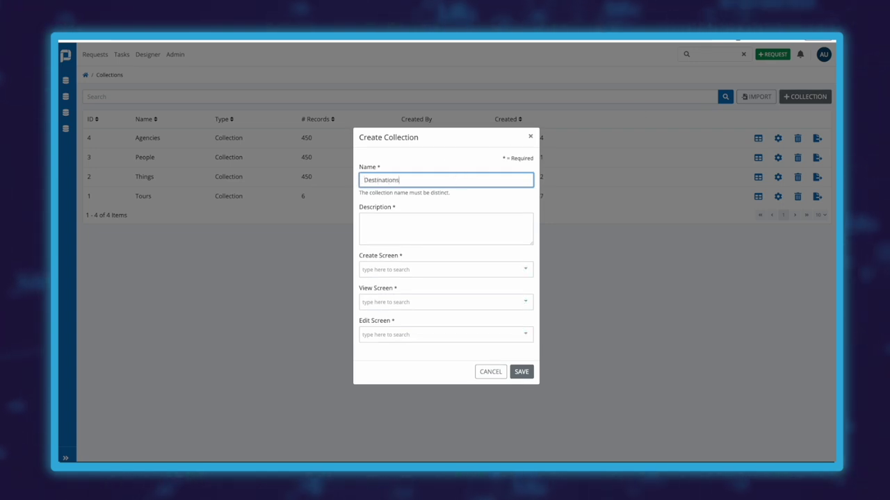
left_click(472, 224)
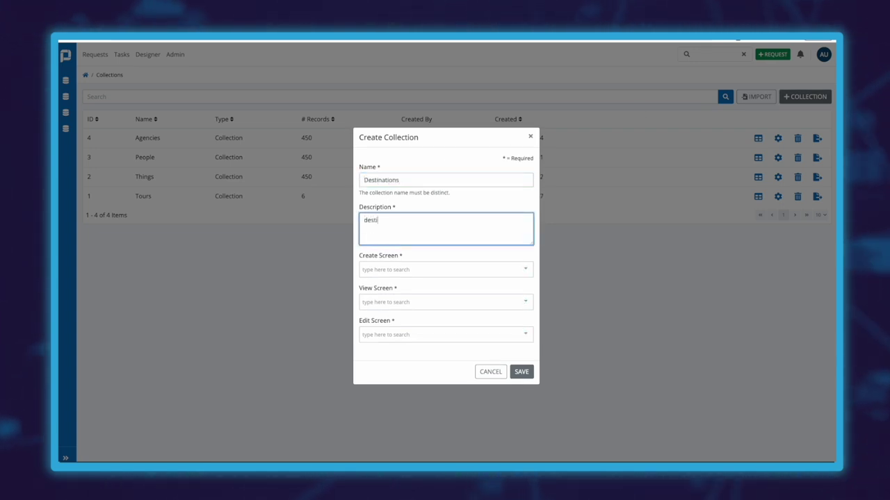
type("destinations")
Use Create Location for create and edit, Committee Approval - Summary for view, and save
left_click(429, 269)
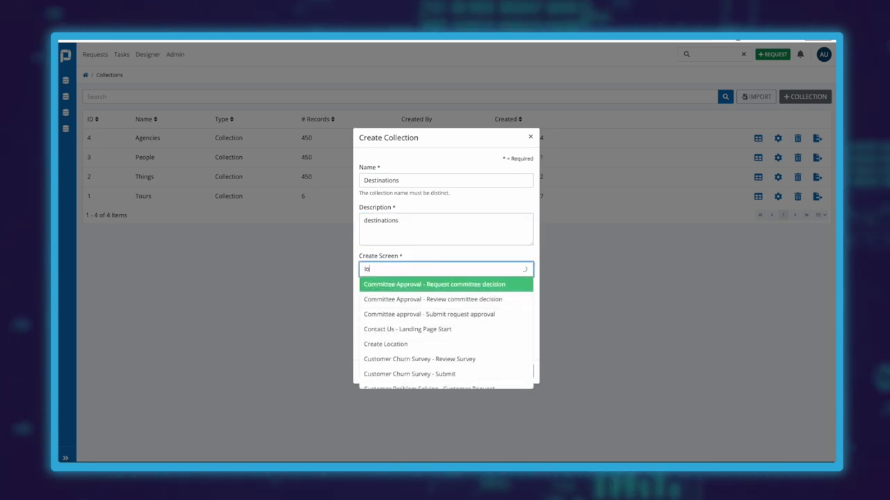
key("Down")
key("Down")
key("Down")
key("Down")
key("Return")
left_click(390, 299)
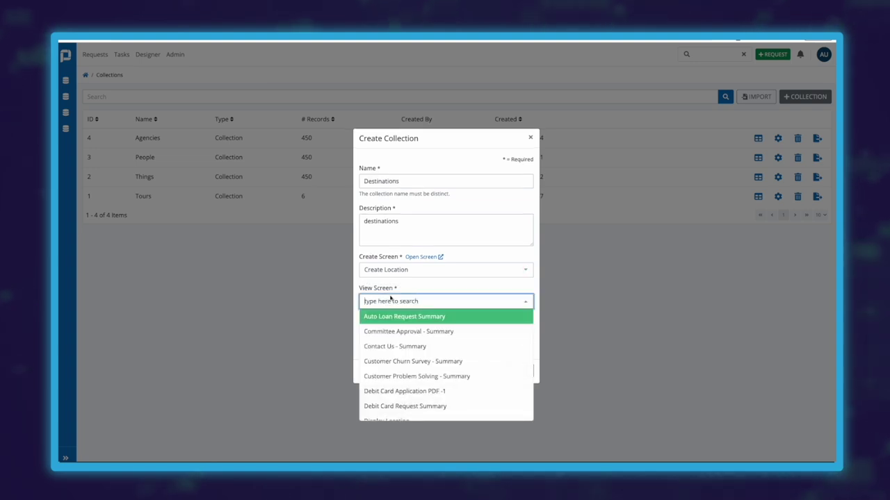
type("vi")
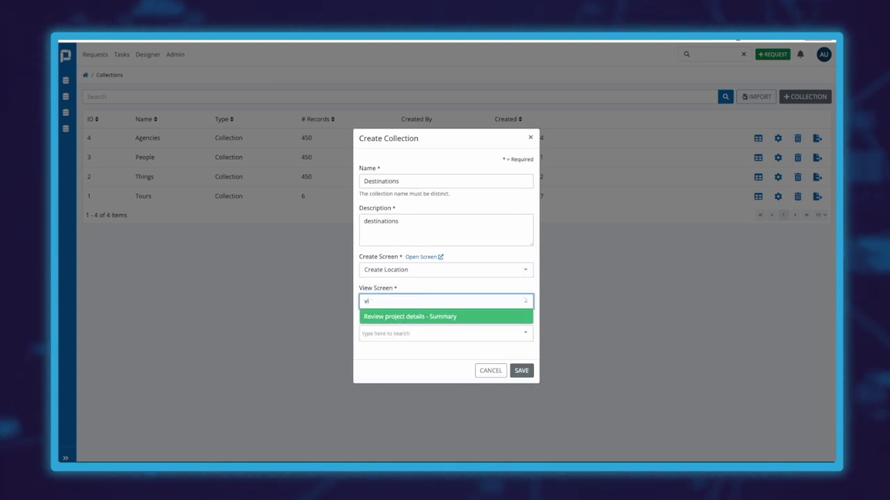
key("BackSpace")
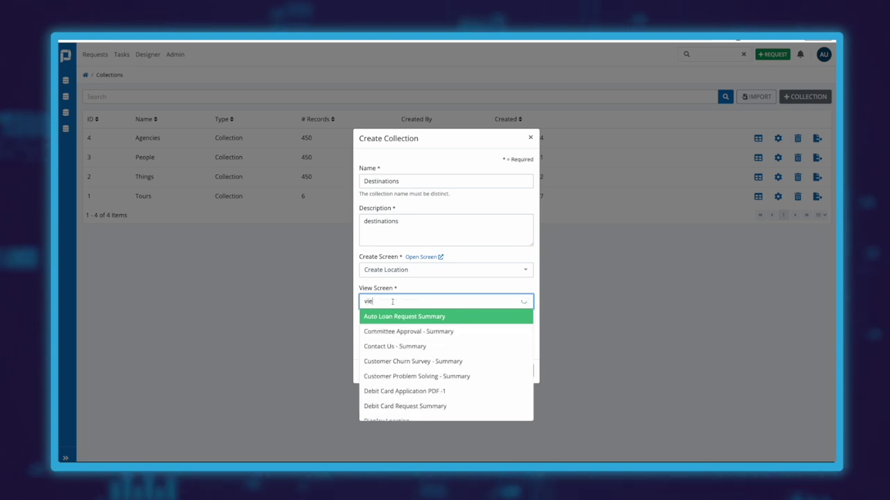
type("e")
left_click(421, 317)
left_click(381, 332)
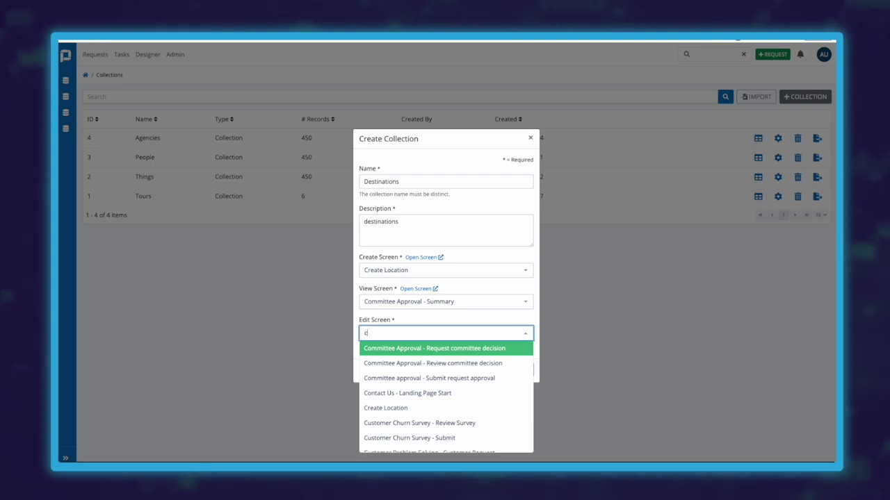
type("rea")
left_click(394, 391)
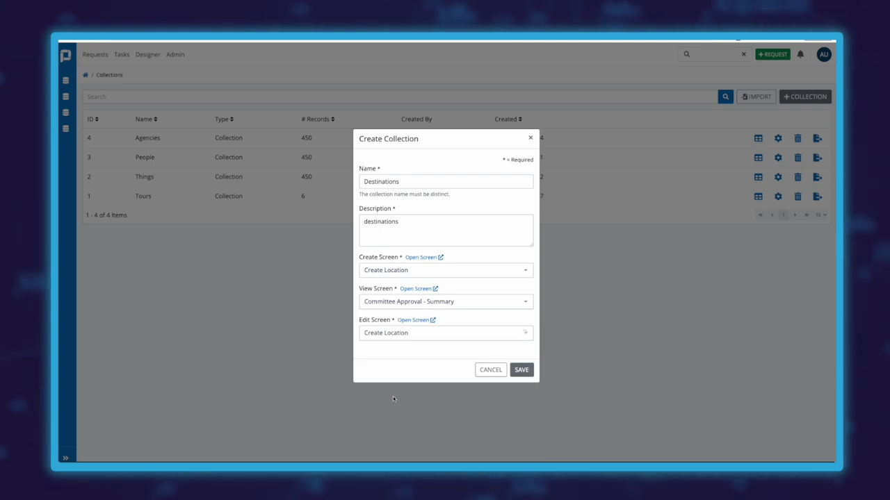
left_click(520, 371)
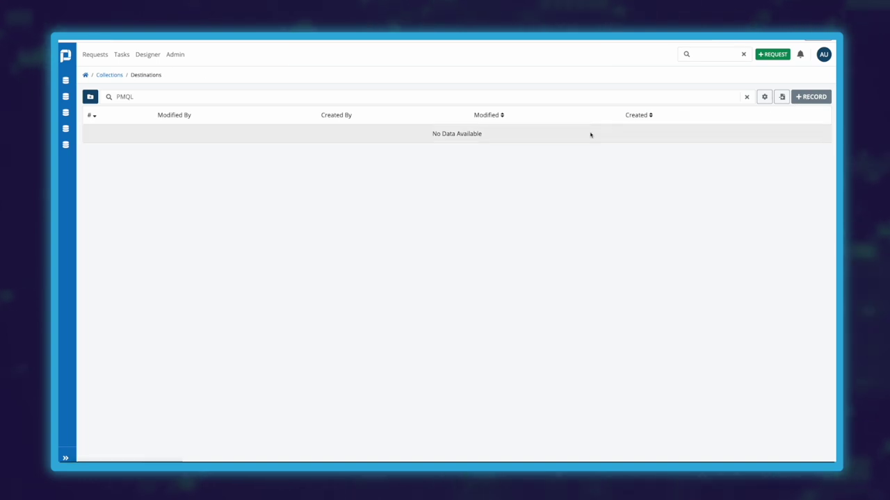
Load Cities-Table 1.csv into the Destinations CSV import
left_click(806, 98)
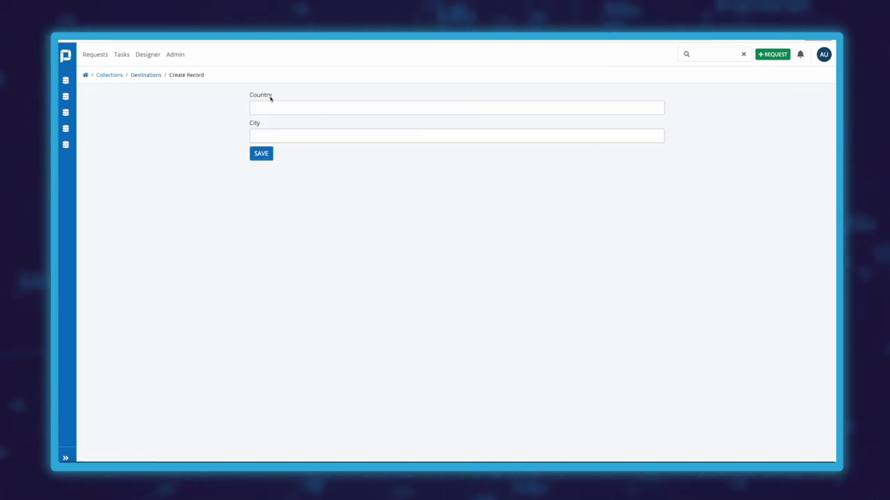
left_click(270, 107)
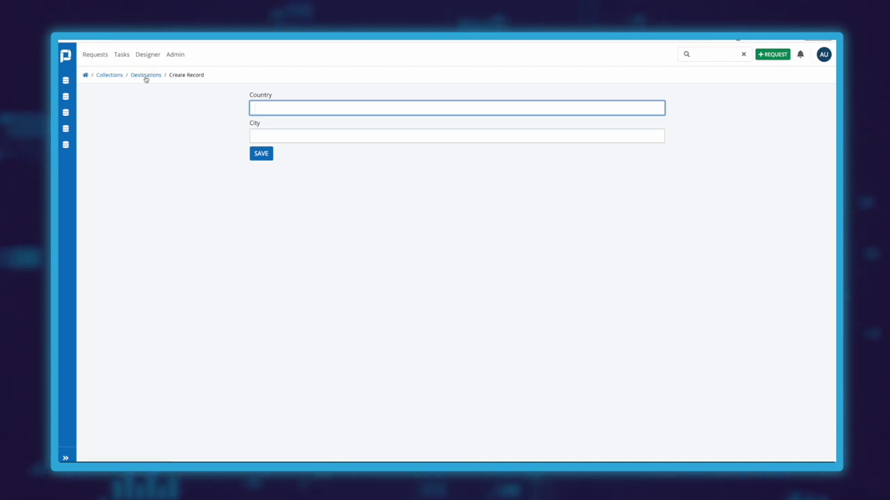
left_click(284, 99)
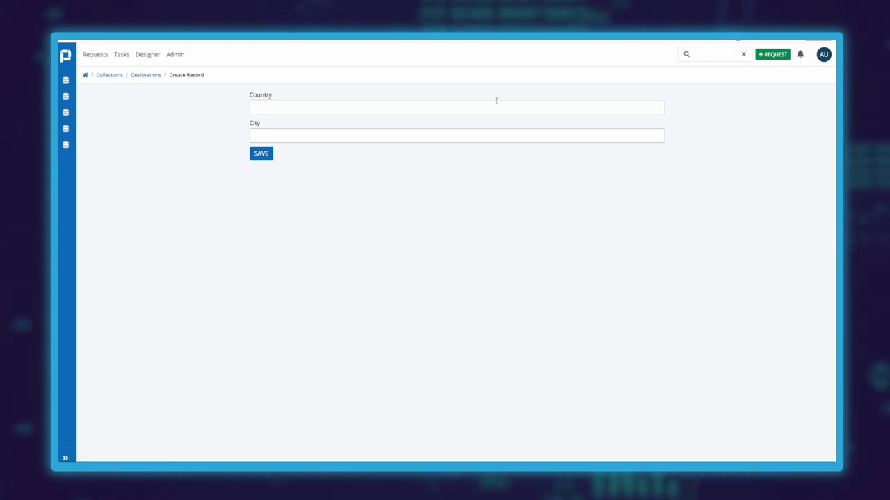
left_click(146, 74)
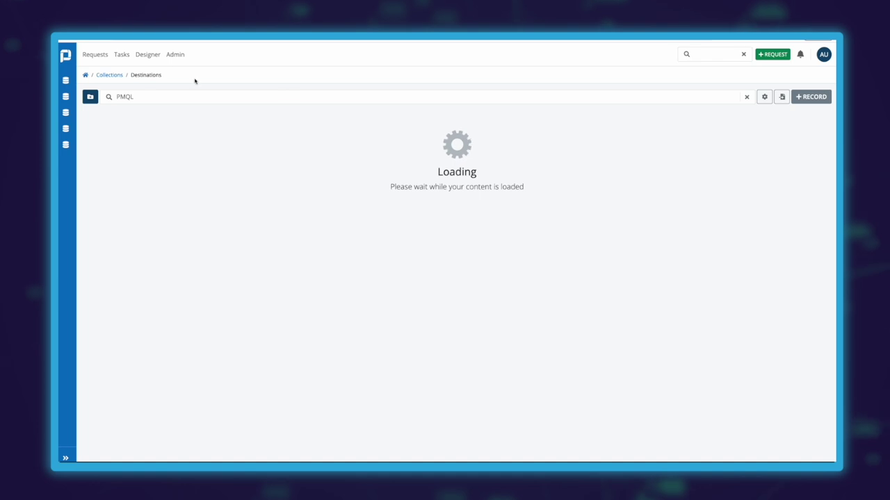
left_click(783, 97)
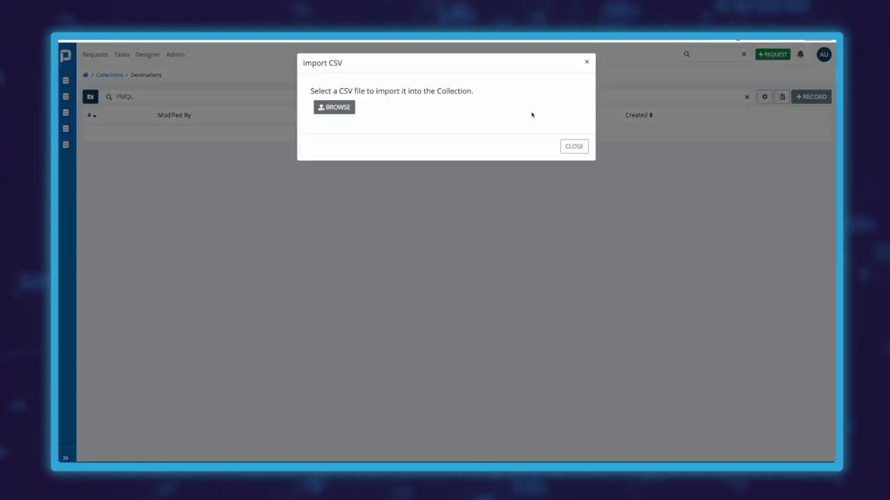
left_click(335, 108)
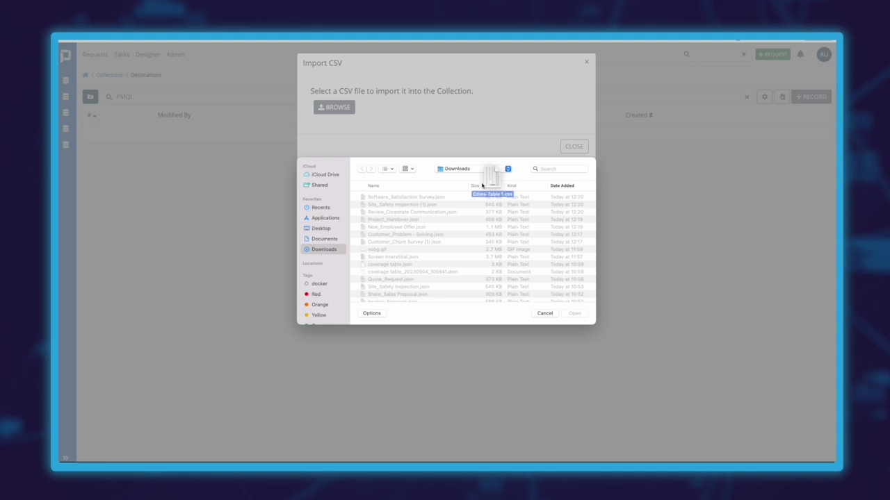
left_click_drag(464, 193, 368, 301)
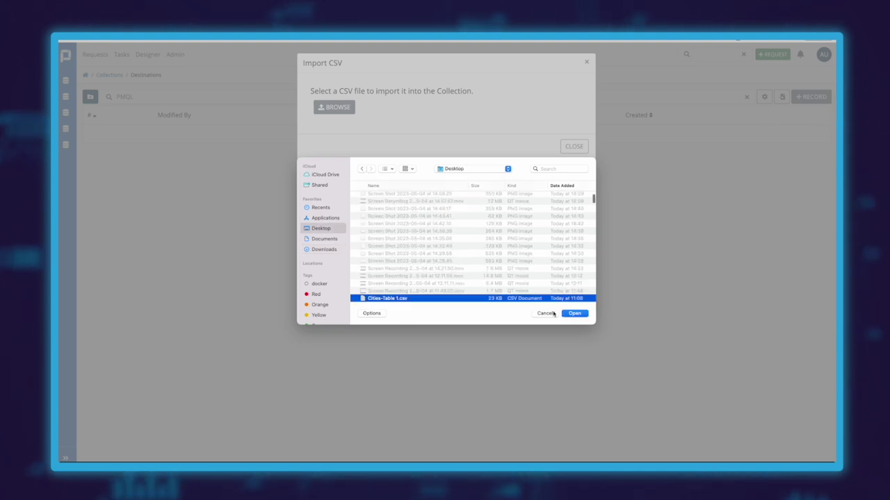
key("space")
key("space")
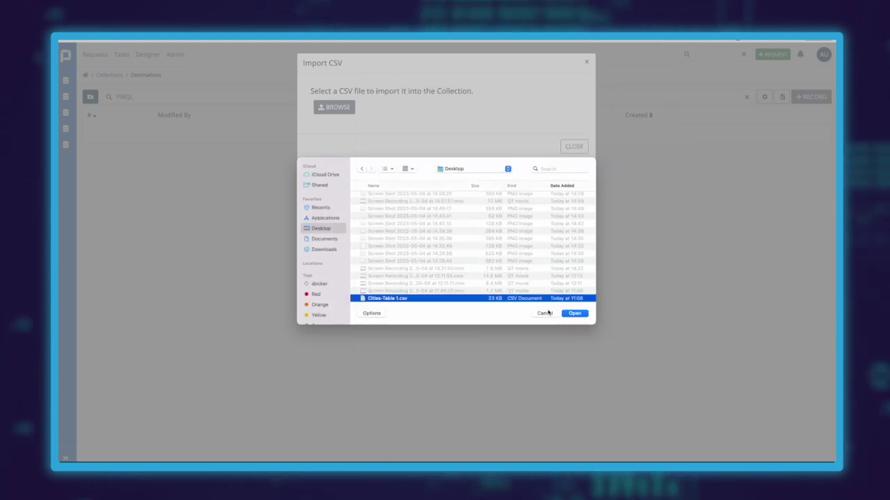
left_click(574, 313)
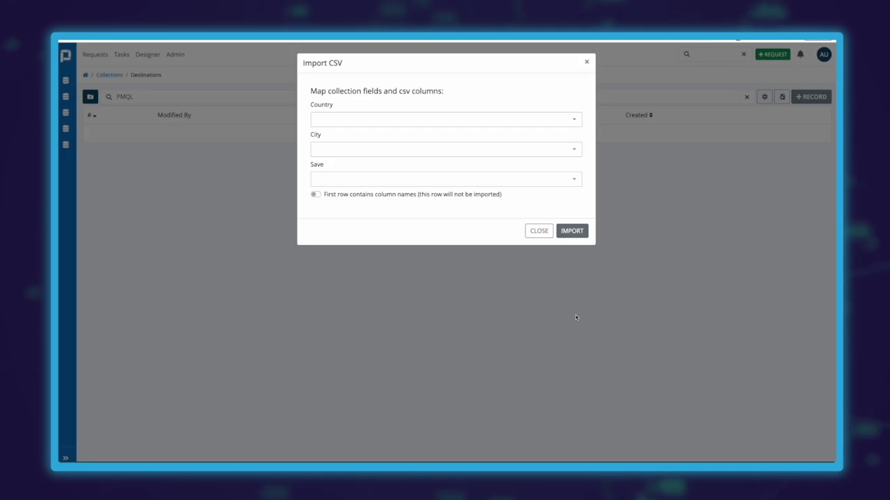
Map Country to Column 4 and City to Column 2, then import the rows
left_click(350, 121)
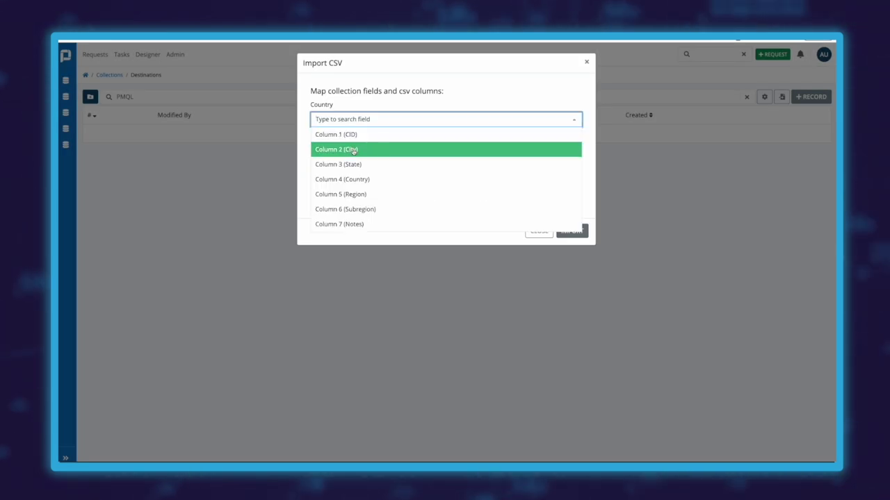
left_click(314, 105)
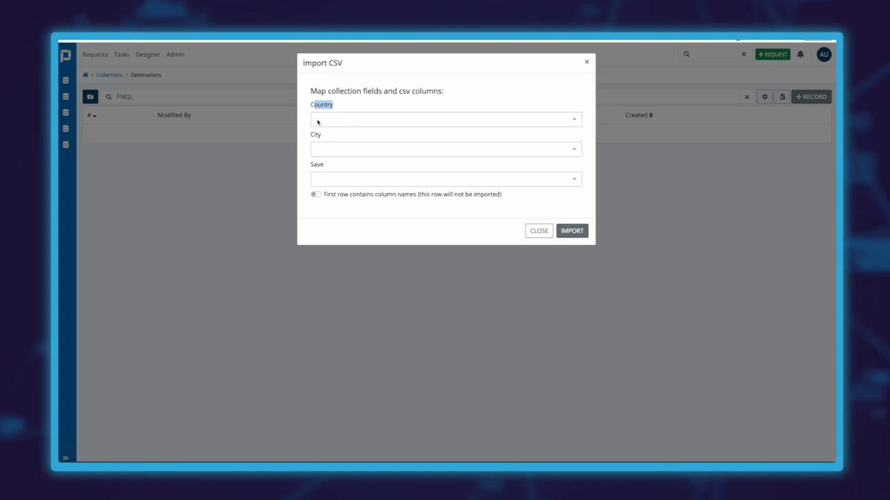
left_click(318, 123)
left_click(326, 180)
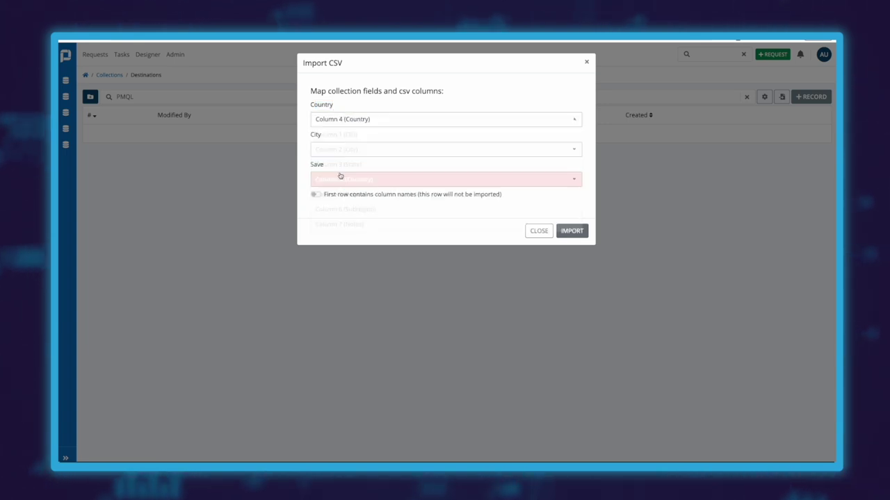
left_click(332, 149)
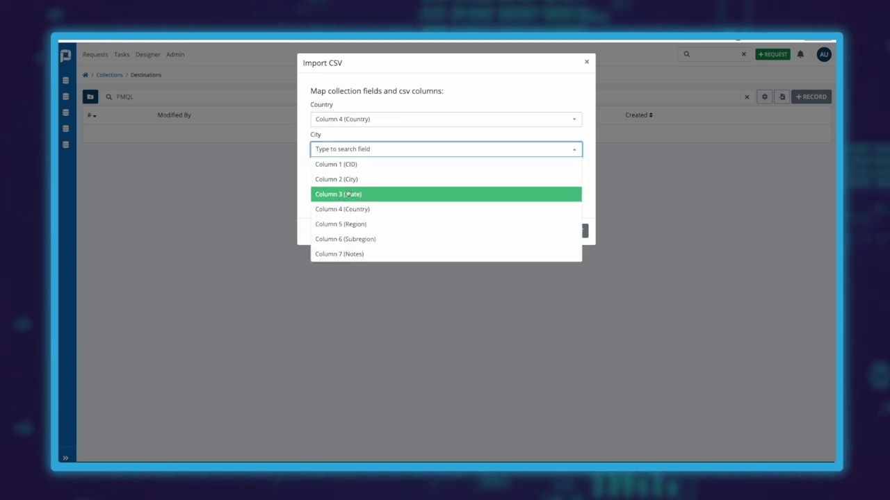
left_click(361, 177)
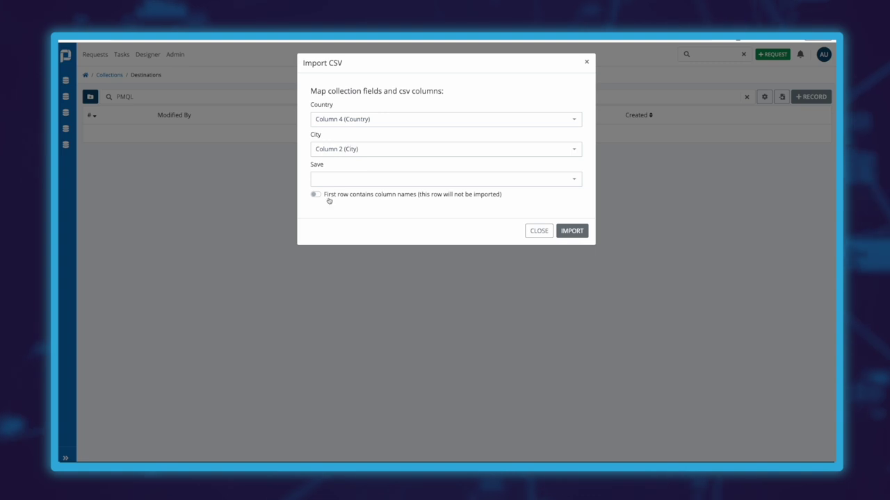
left_click(567, 231)
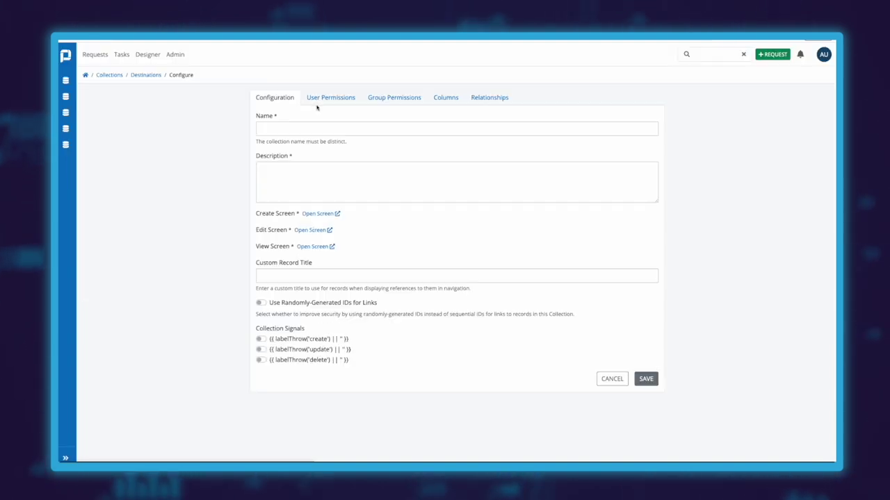
Add Country and City to the collection's active columns and save
left_click(445, 98)
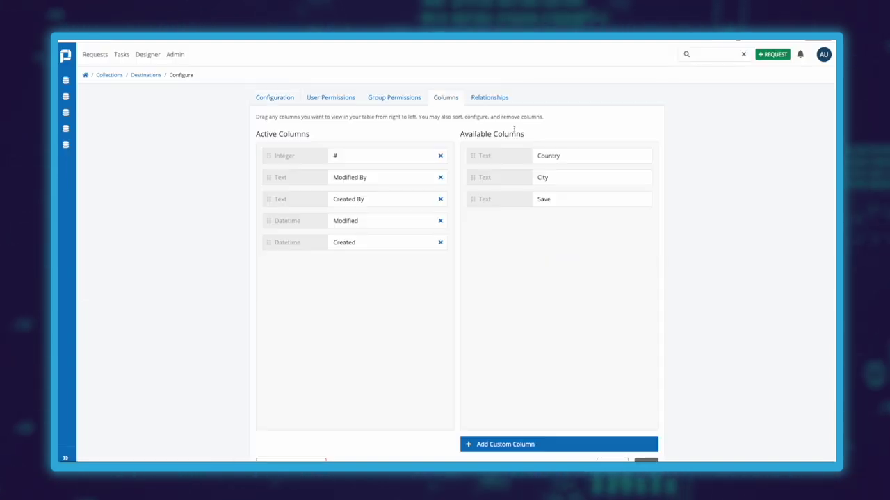
left_click_drag(483, 157, 407, 178)
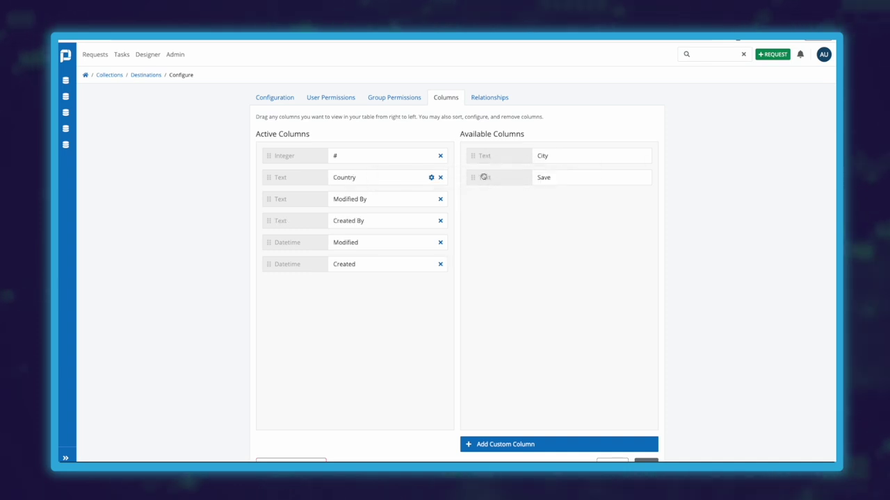
left_click_drag(483, 156, 406, 199)
left_click(645, 461)
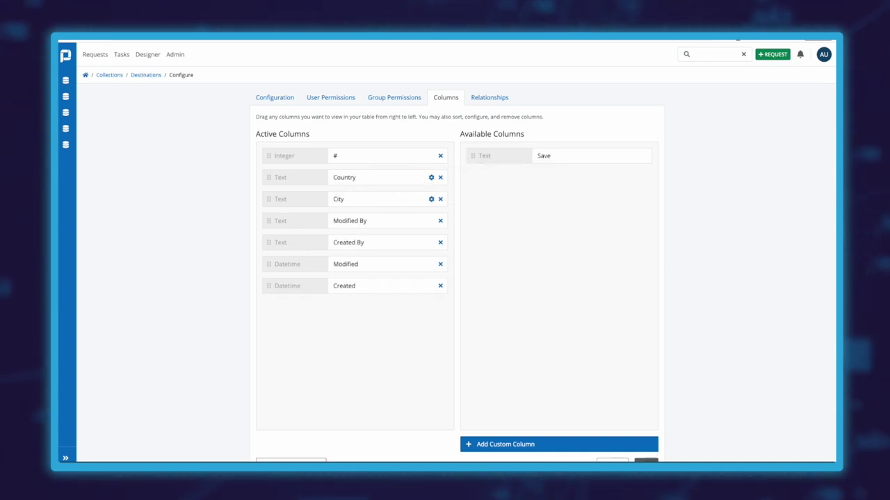
Sort the Destinations records alphabetically by City
left_click(146, 75)
left_click(143, 117)
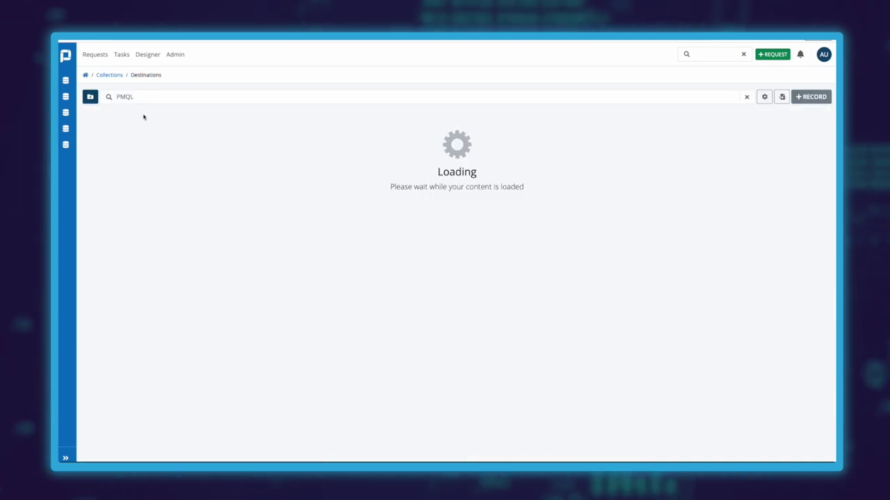
left_click(142, 117)
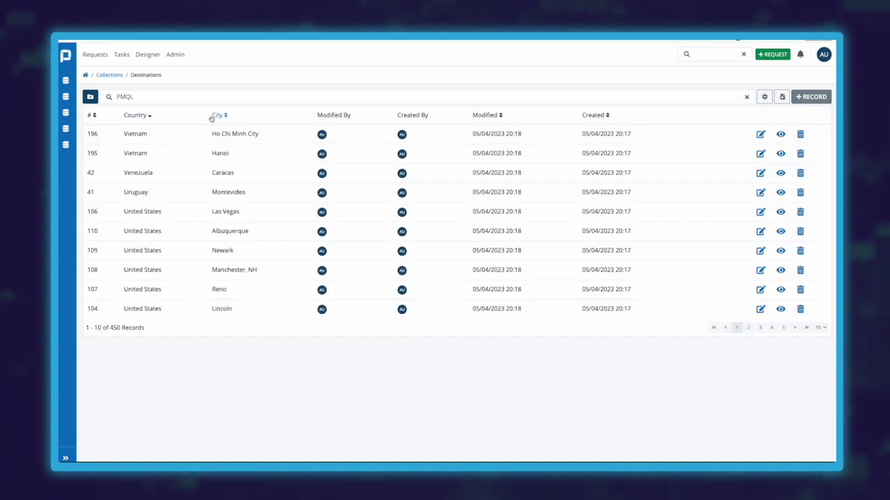
left_click(214, 115)
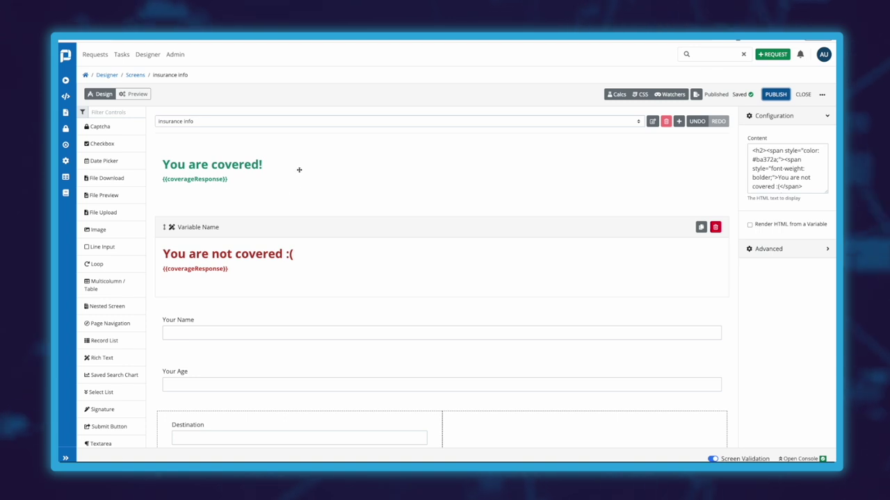
Delete the Destination text input from the insurance info screen
scroll(292, 173, "down", 1)
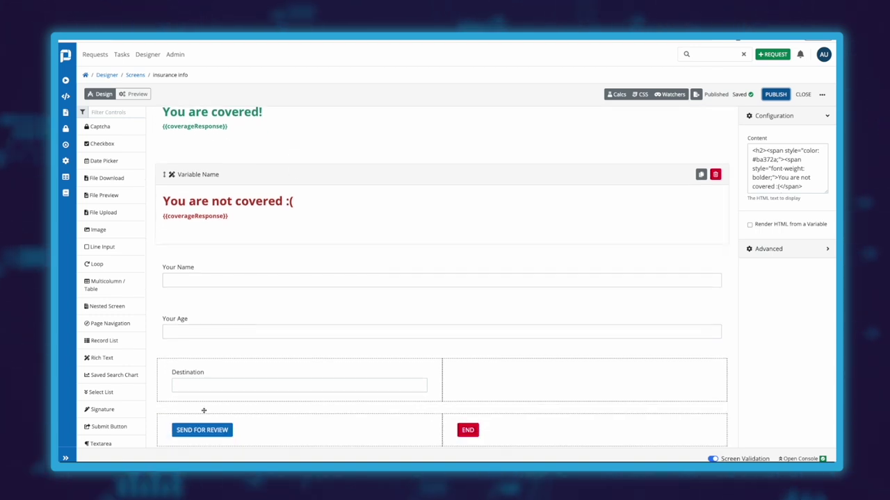
left_click(238, 379)
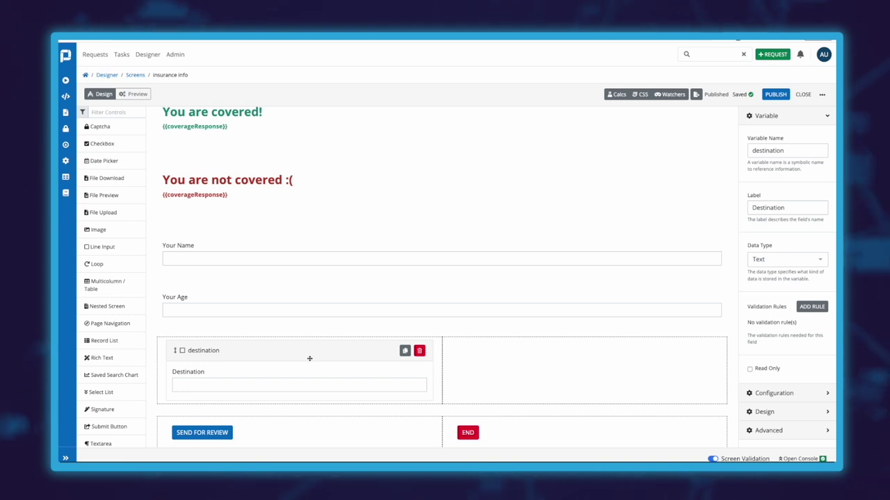
left_click(419, 350)
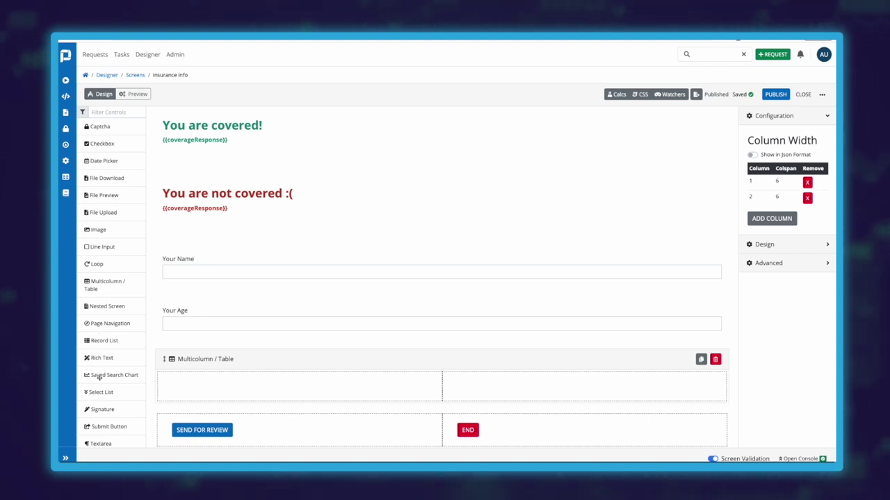
Add a select list in the left cell with variable destination and label 'Select Des Co'
left_click_drag(95, 392, 202, 387)
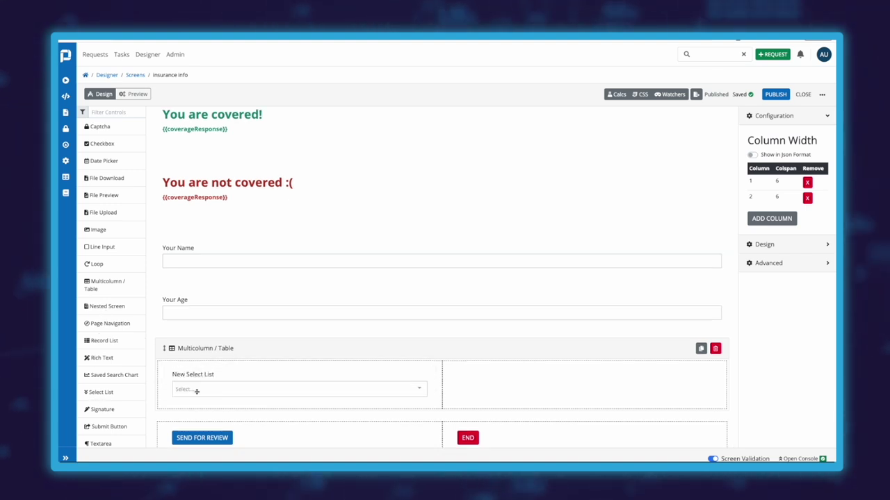
left_click(196, 391)
double_click(764, 151)
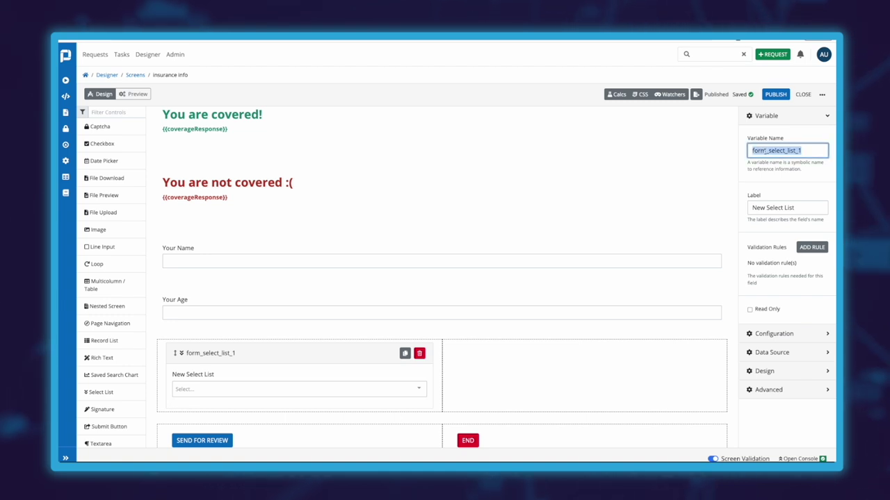
type("destination")
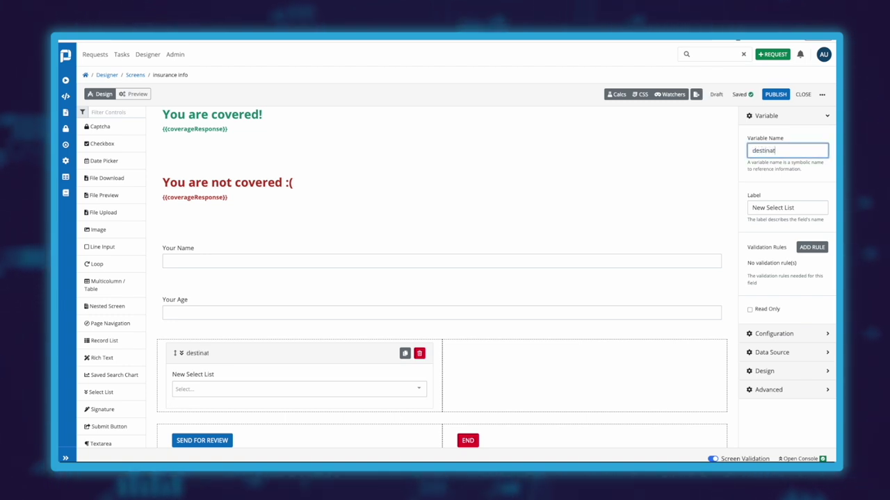
triple_click(773, 207)
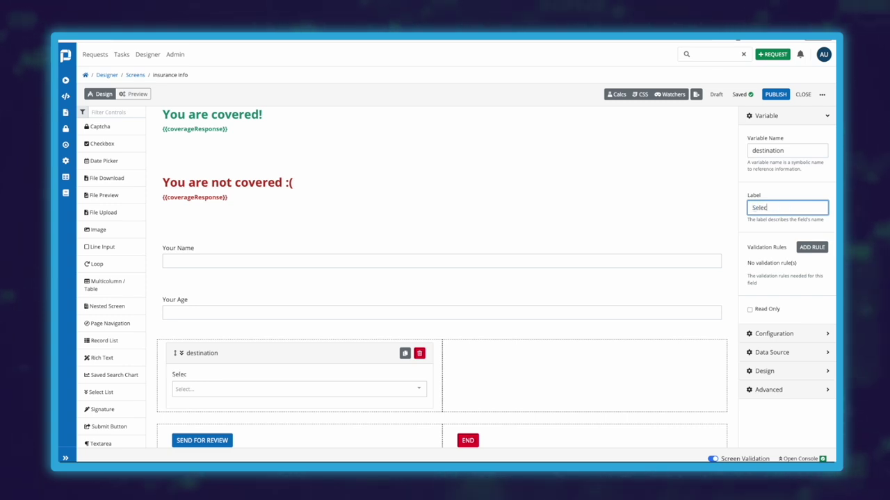
type("Select Des")
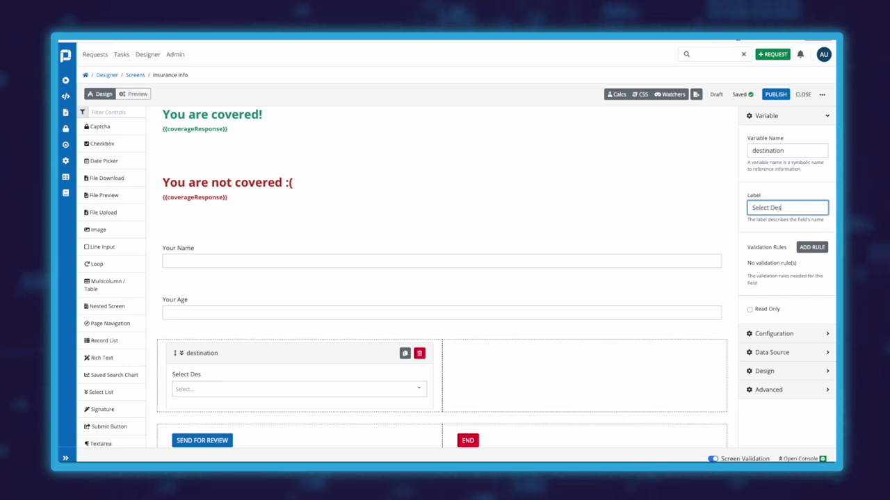
type(" Country")
Set the select list's Data Source to Data Connector, leaving the connector unselected
left_click(772, 353)
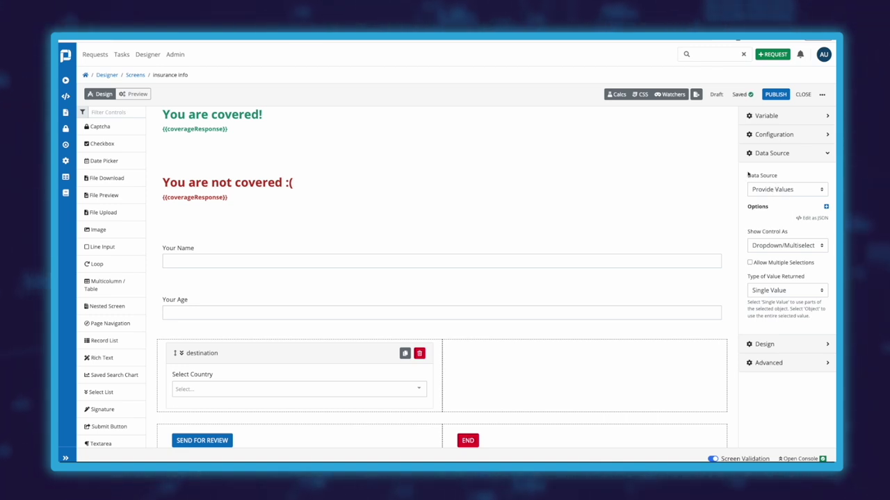
left_click(772, 189)
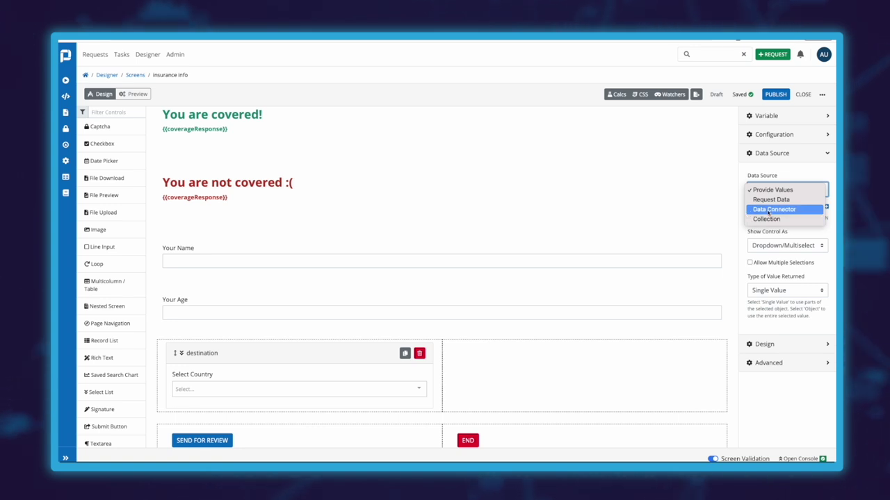
left_click(768, 209)
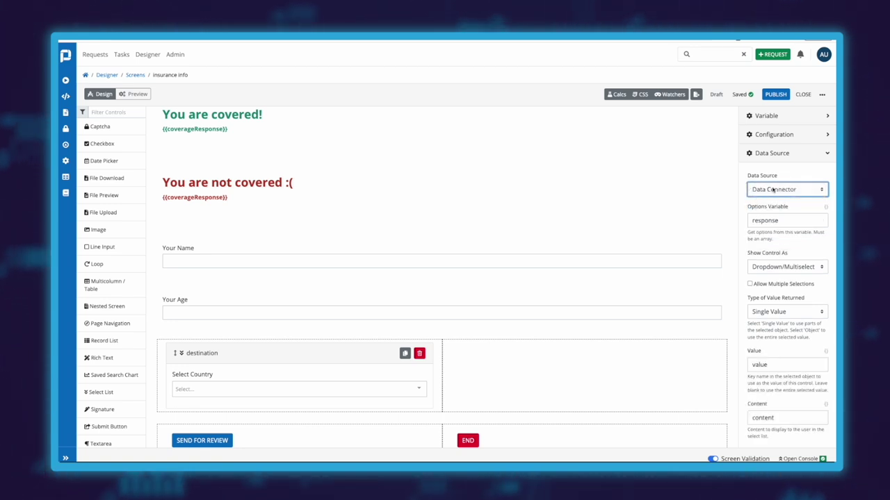
scroll(774, 223, "down", 1)
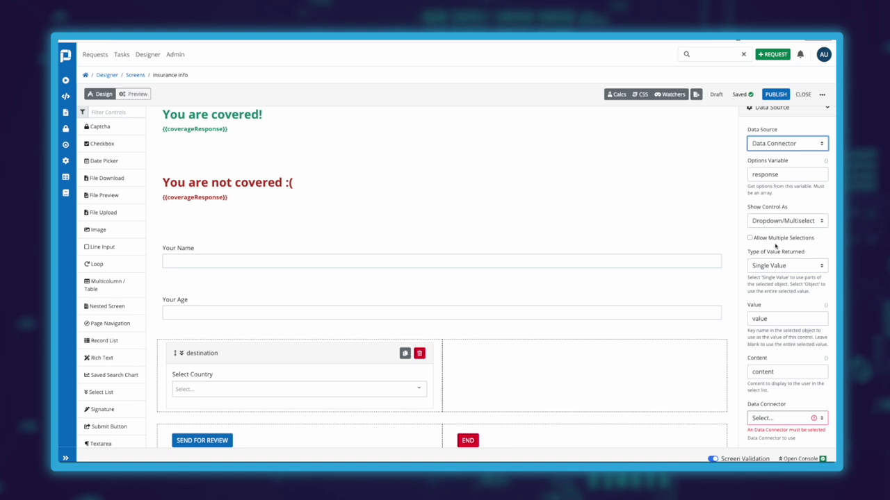
scroll(772, 213, "down", 1)
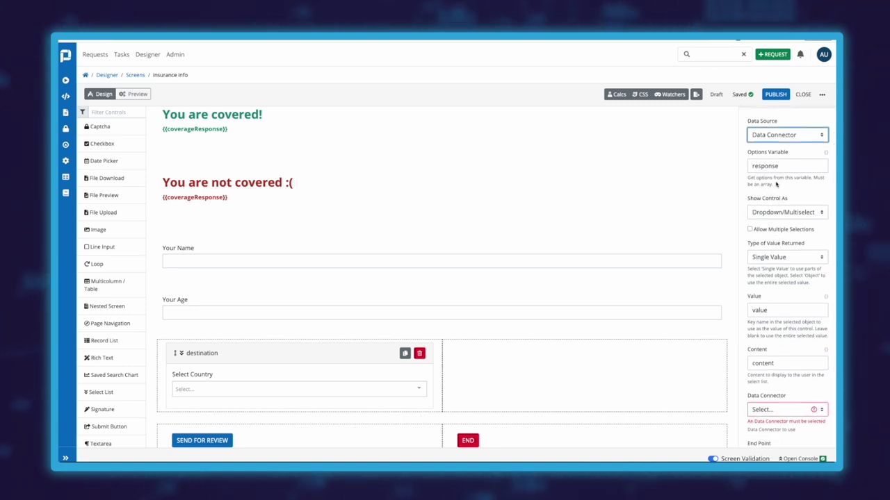
scroll(793, 201, "down", 4)
scroll(771, 273, "down", 4)
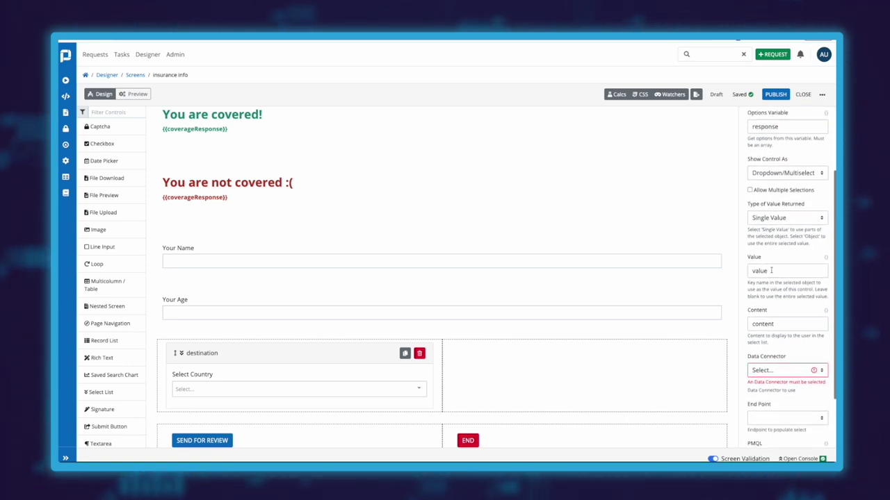
left_click(782, 306)
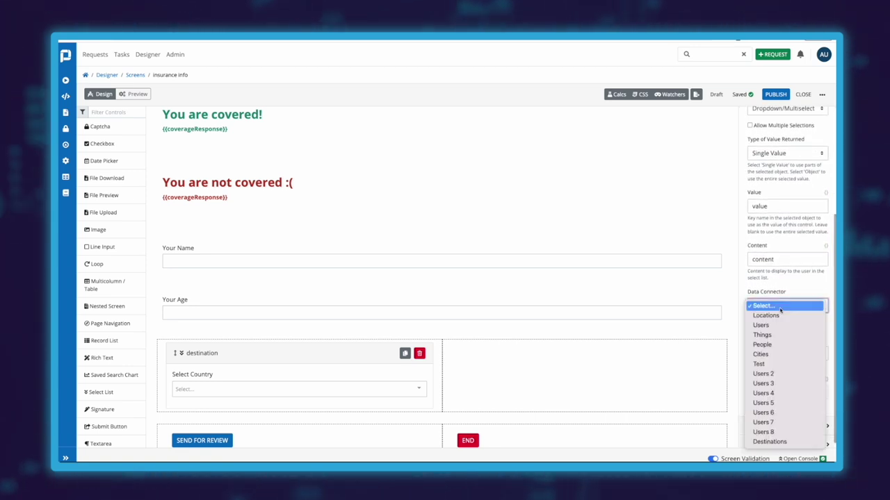
left_click(787, 266)
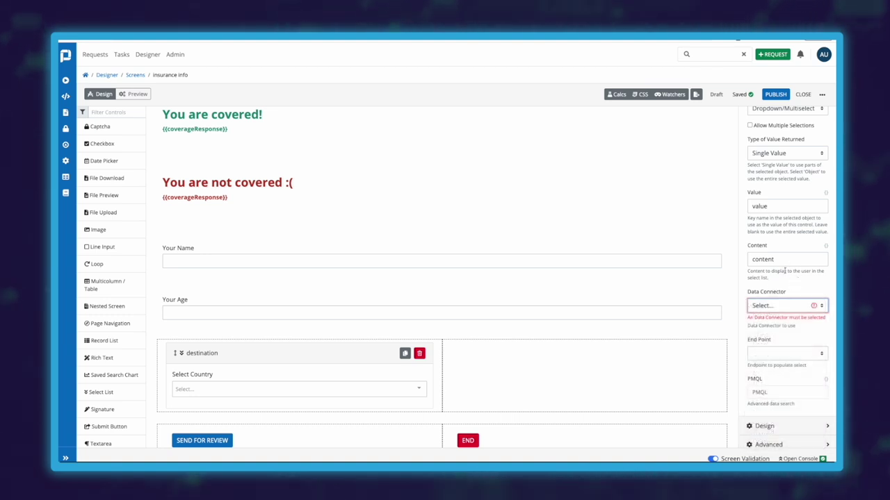
scroll(787, 255, "up", 6)
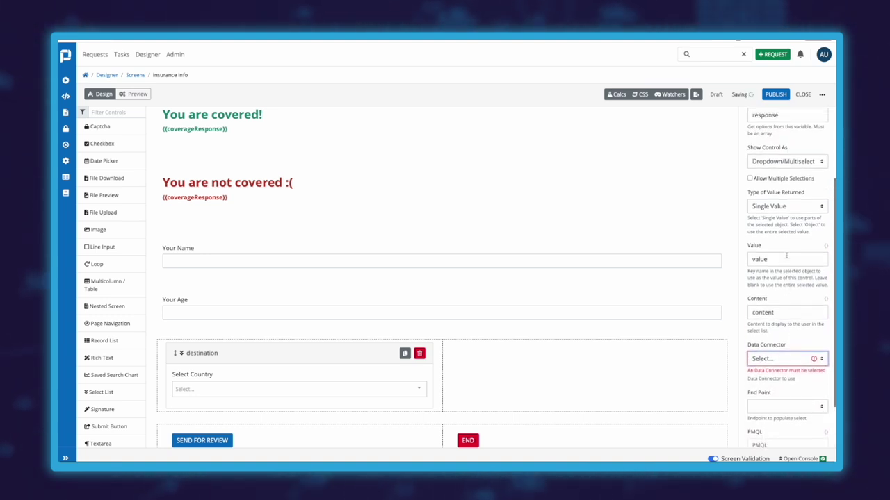
scroll(784, 255, "up", 2)
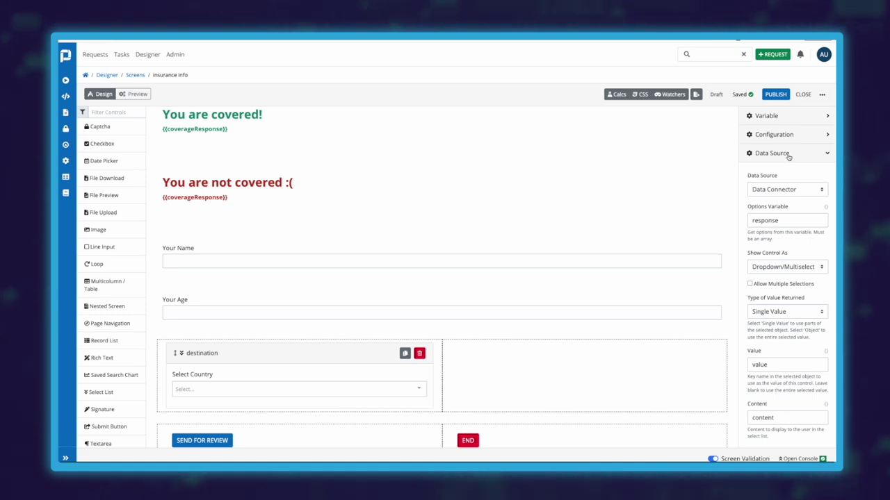
Switch Data Source to Collection, pick Destinations, and use Country for option label and value
left_click(765, 190)
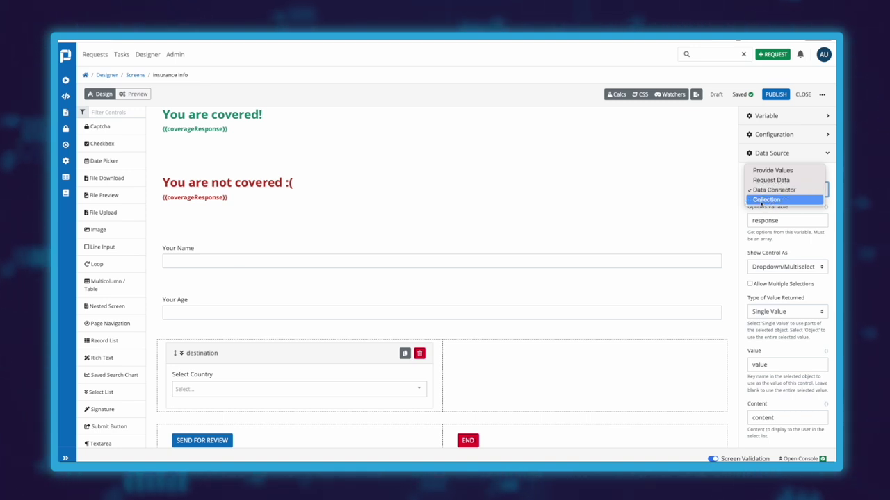
left_click(765, 199)
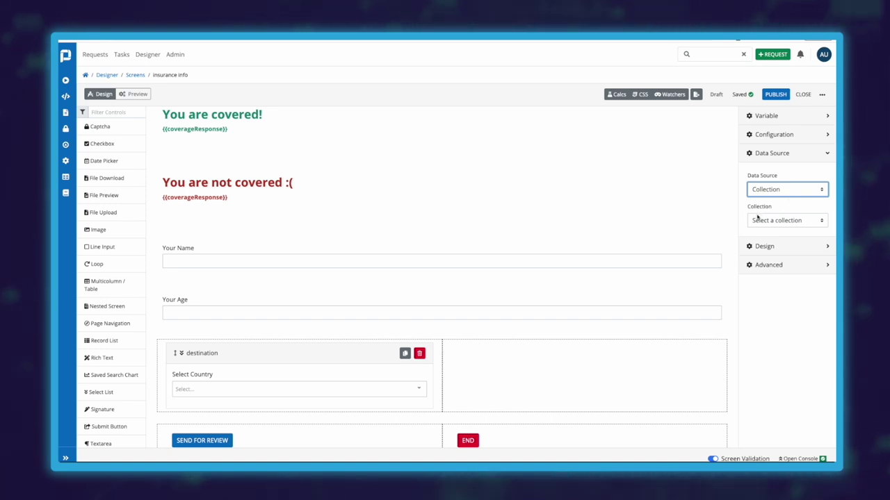
left_click(766, 221)
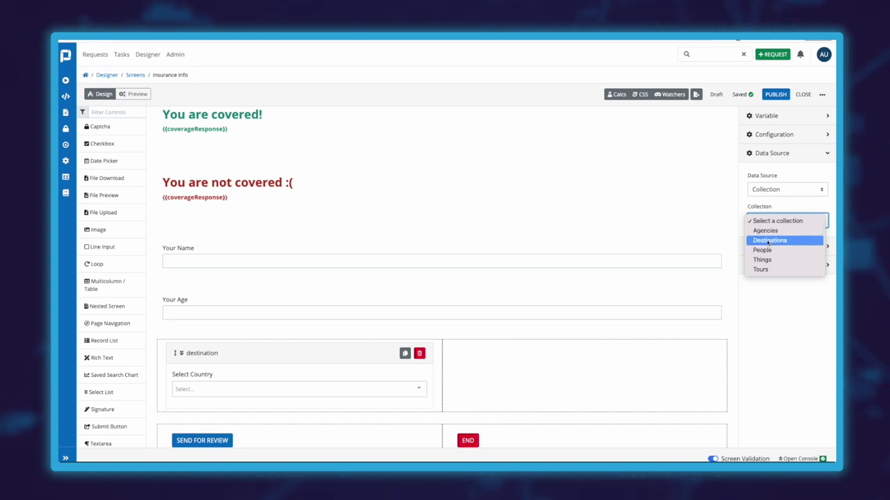
left_click(772, 243)
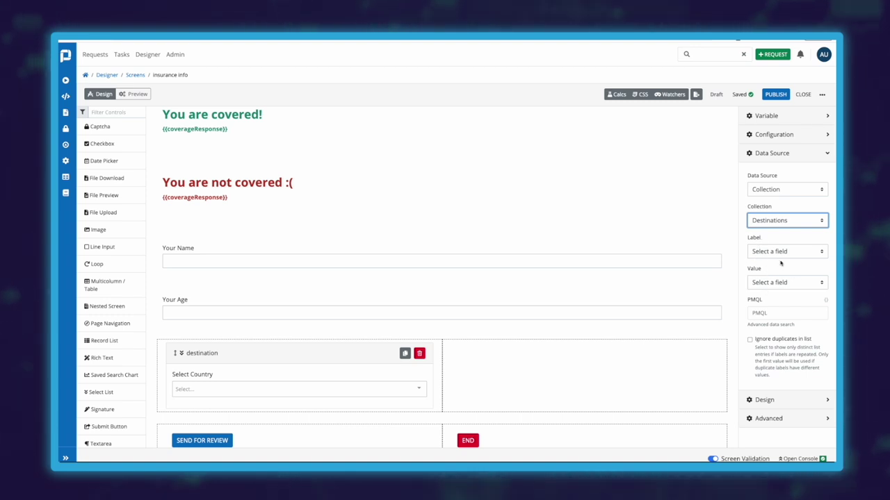
left_click(769, 252)
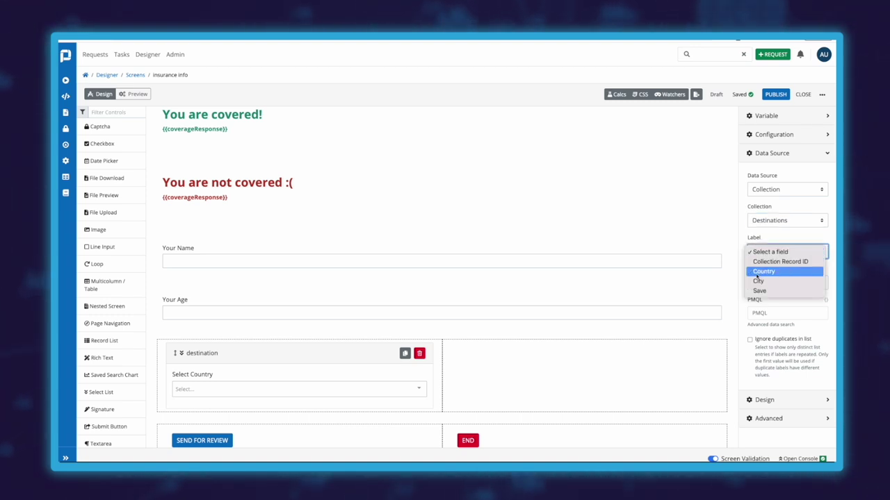
left_click(764, 271)
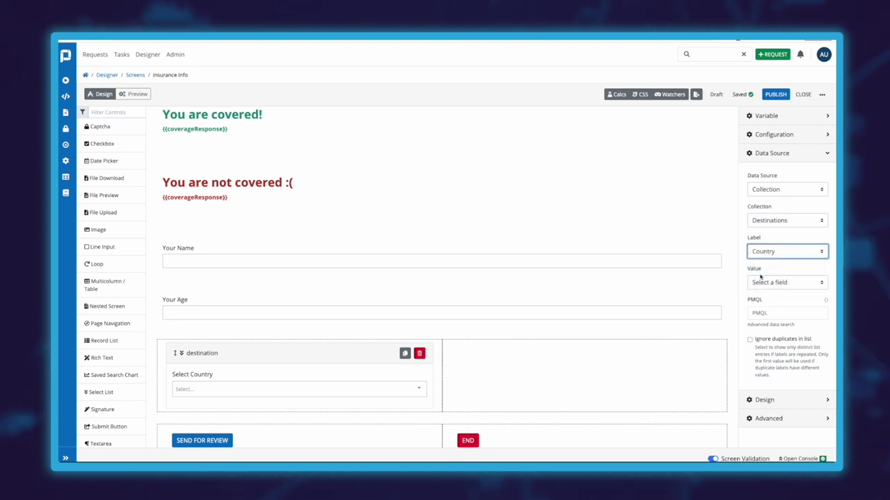
left_click(768, 282)
left_click(771, 302)
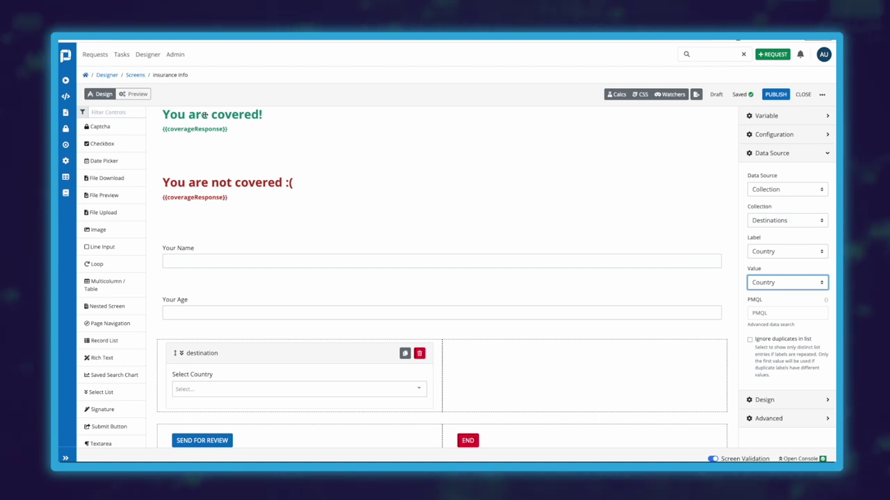
left_click(133, 95)
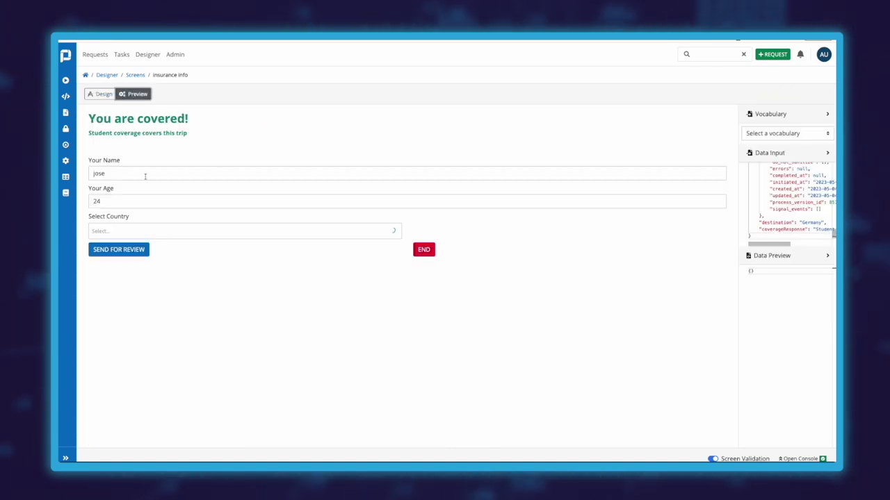
left_click(132, 232)
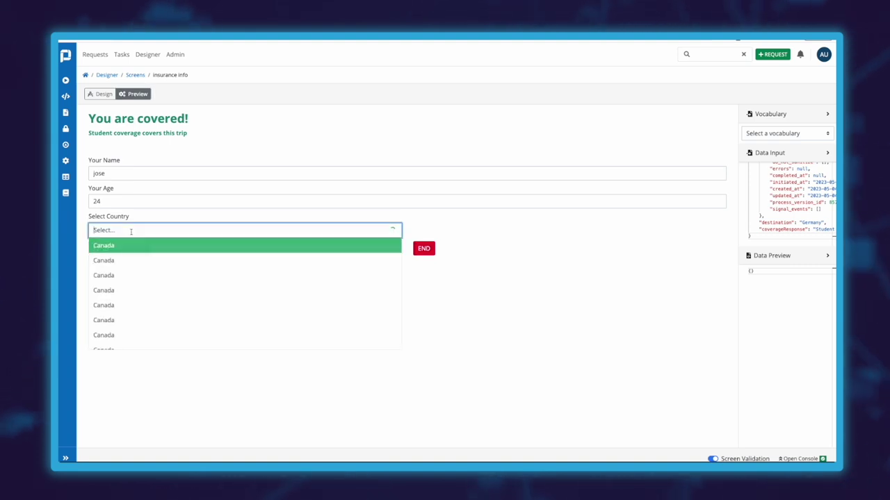
scroll(143, 276, "down", 2)
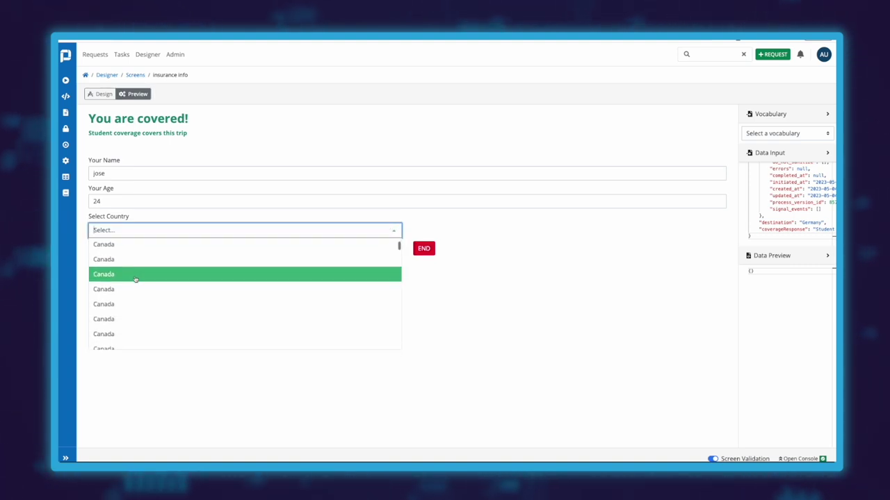
scroll(143, 278, "down", 1)
scroll(139, 277, "up", 3)
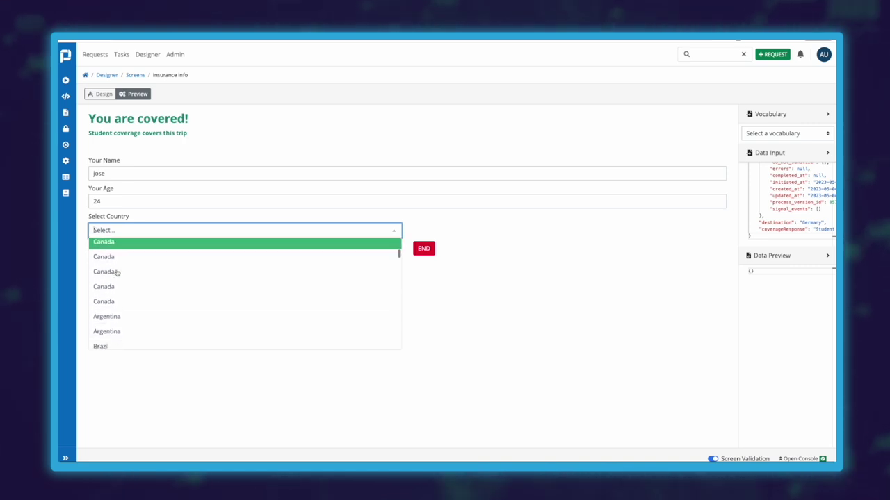
scroll(117, 272, "down", 4)
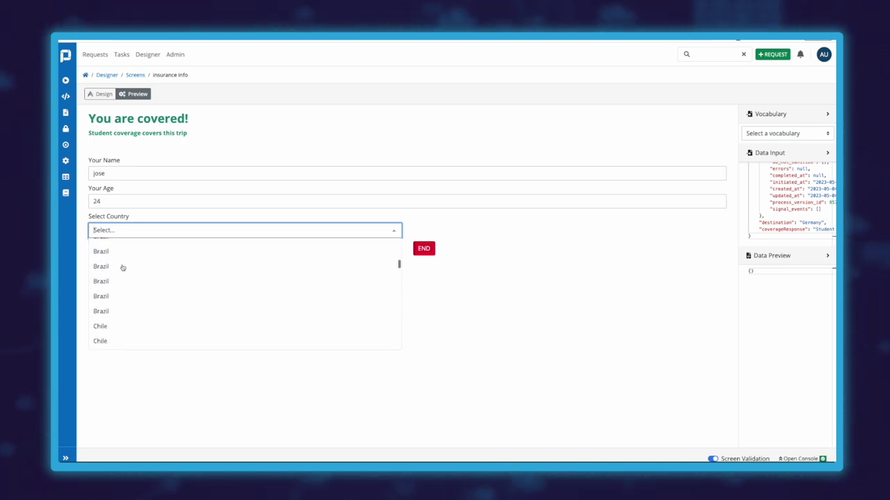
scroll(122, 267, "down", 1)
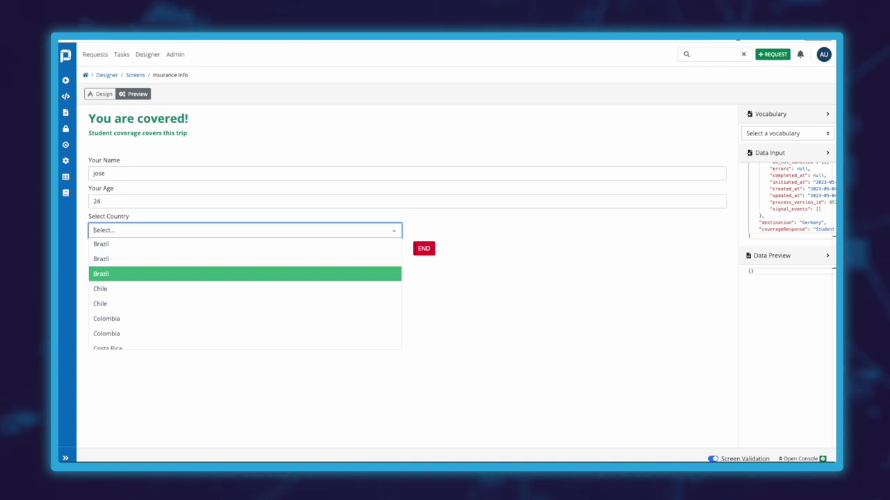
key("Escape")
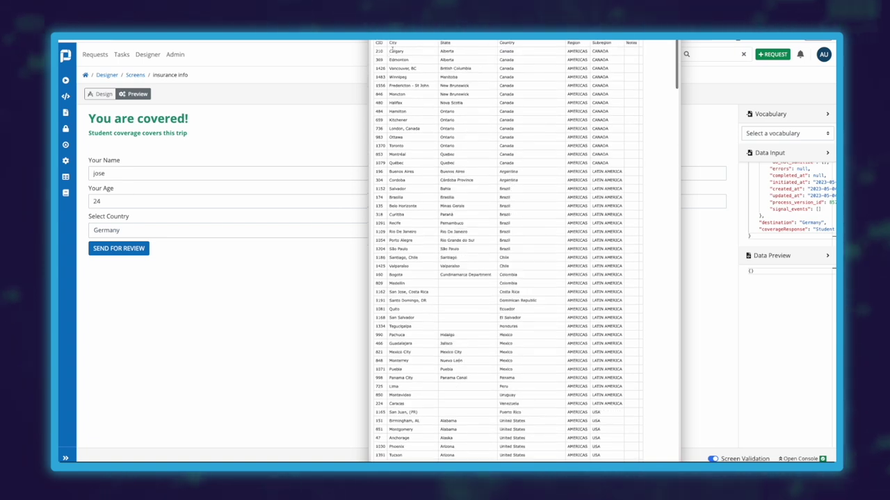
Highlight the Canada rows, Calgary to Québec, in the Destinations sheet to show repeated countries
left_click(406, 84)
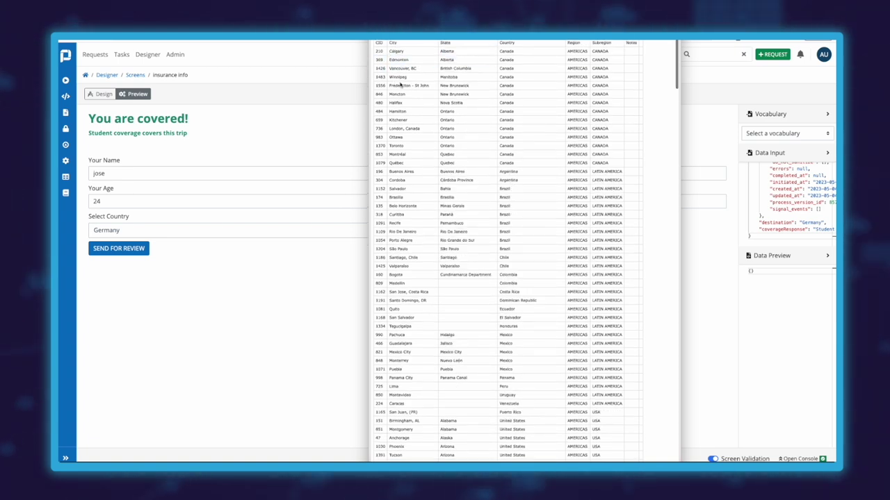
left_click_drag(508, 51, 508, 167)
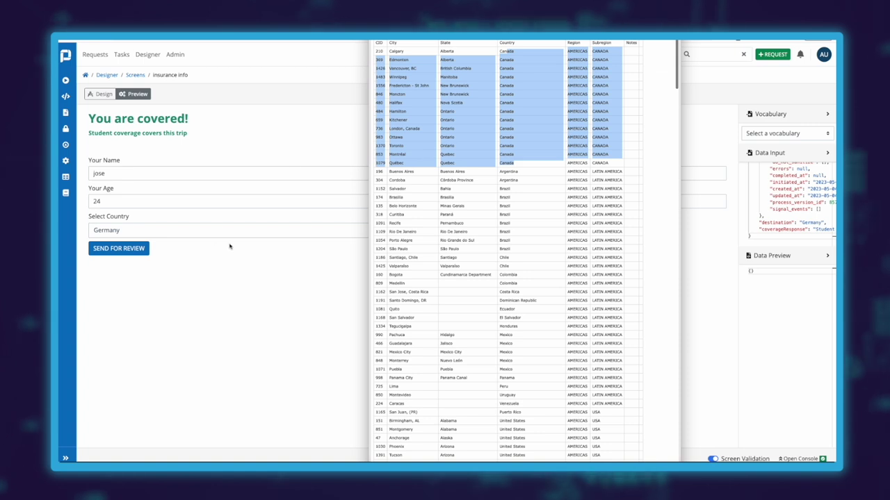
left_click(484, 197)
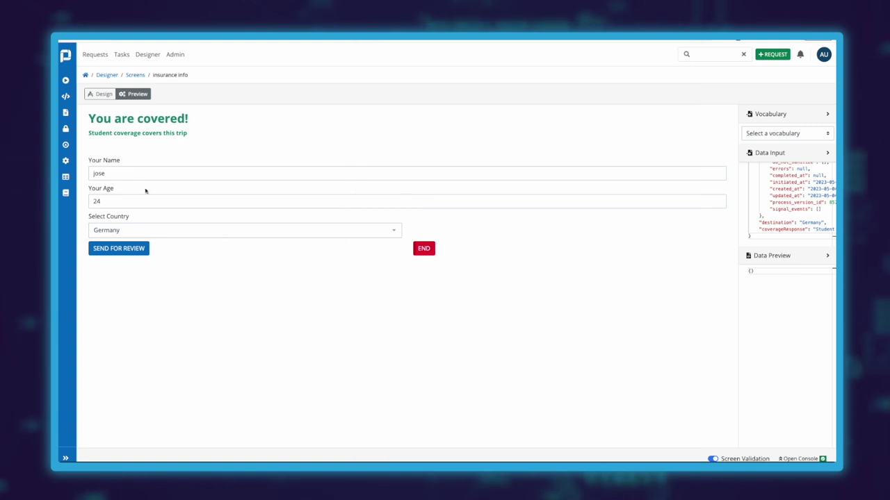
Back in the designer, turn on 'Ignore duplicates in list' for the Select Country data source
left_click(102, 93)
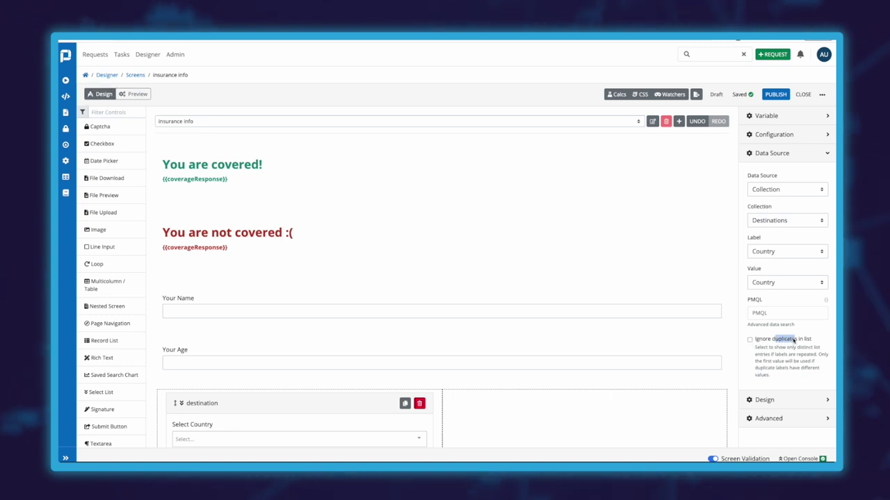
left_click(749, 340)
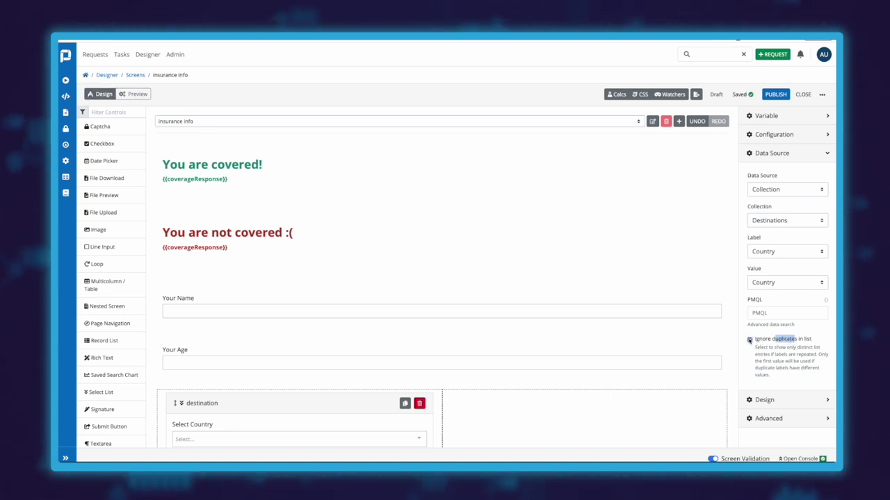
left_click(586, 258)
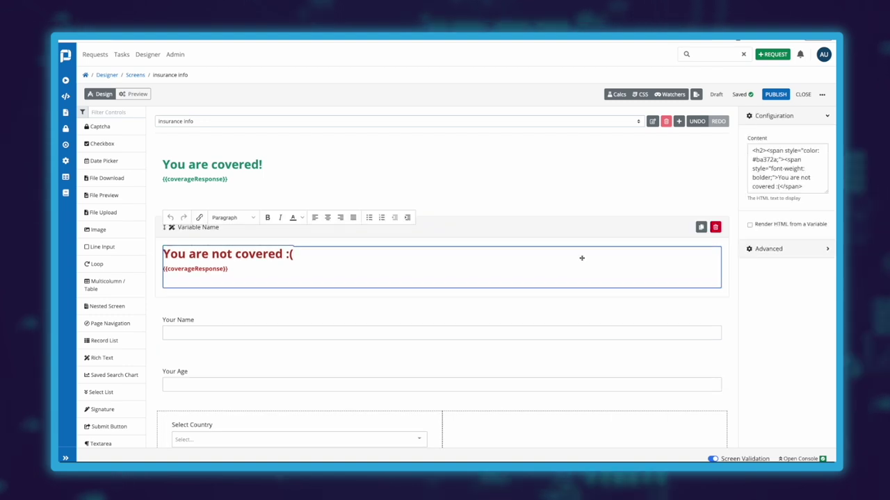
In preview, pick Canada from the deduplicated country list, then search 'Ger' and choose Germany
left_click(137, 93)
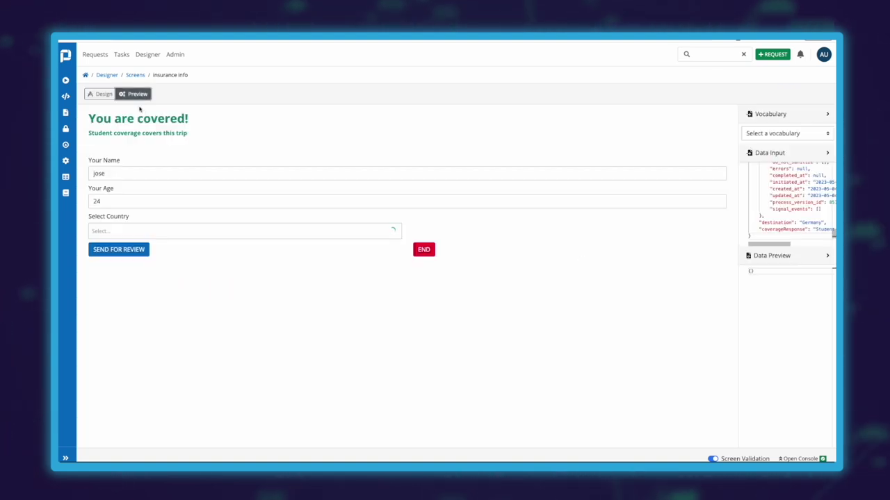
left_click(115, 230)
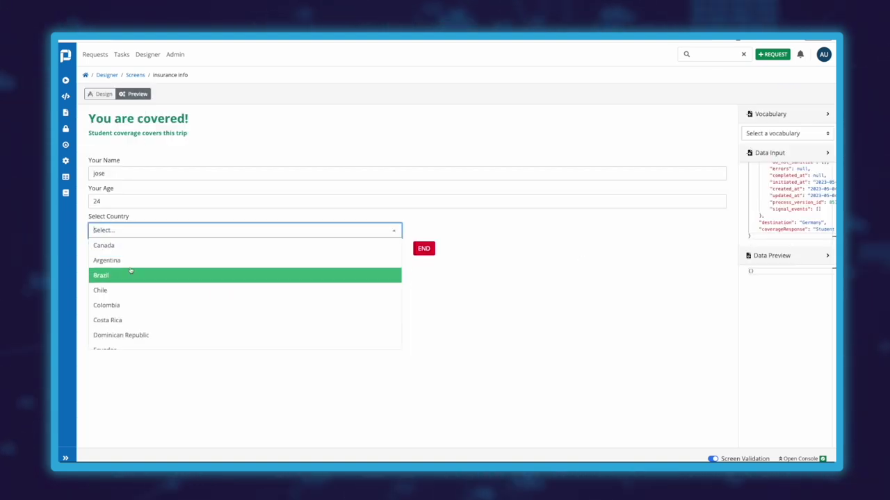
scroll(134, 263, "down", 1)
scroll(133, 259, "up", 1)
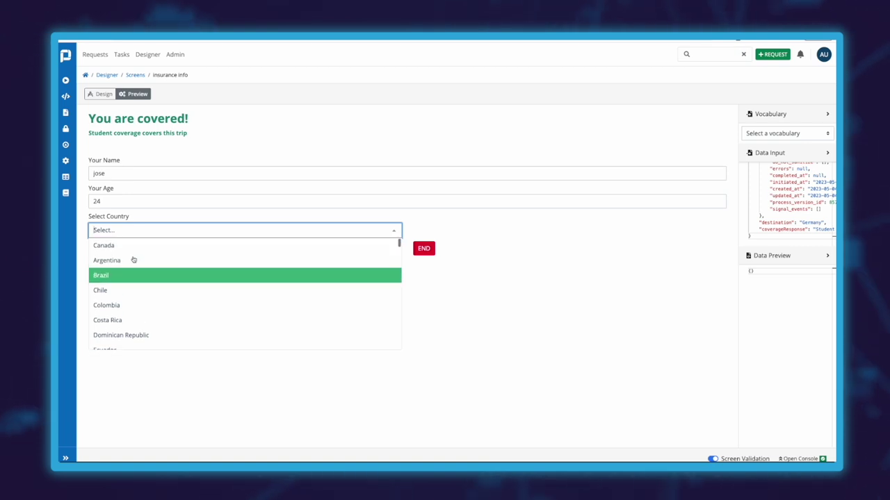
scroll(128, 257, "down", 1)
left_click(125, 246)
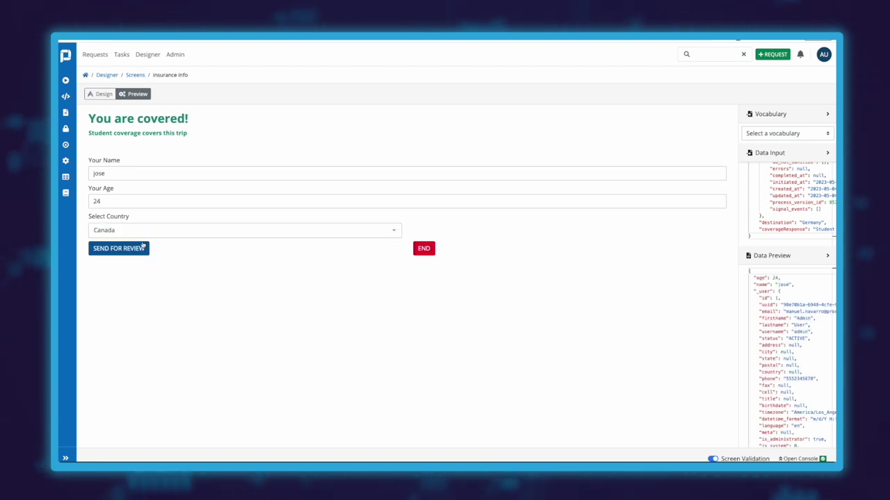
left_click(118, 230)
scroll(125, 292, "down", 2)
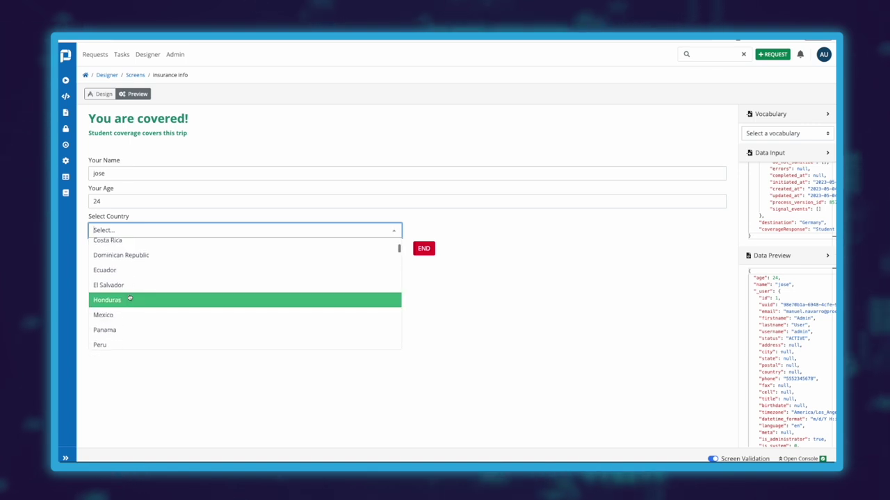
type("Ger")
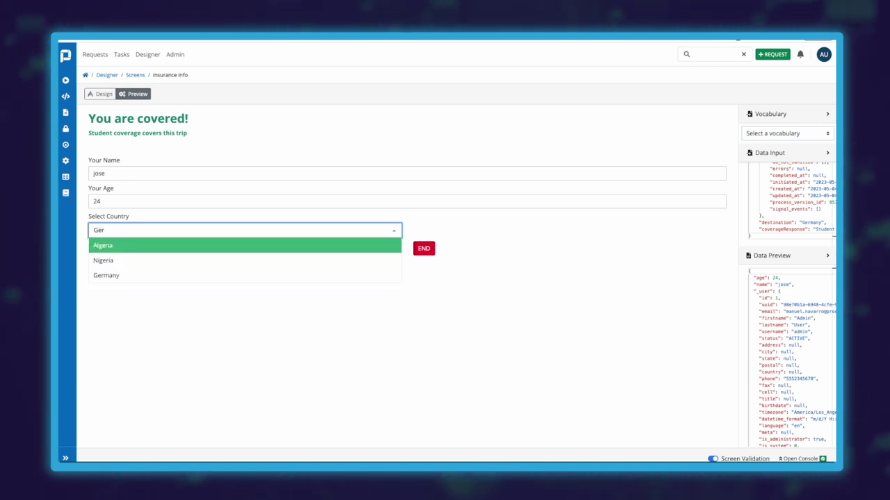
left_click(132, 275)
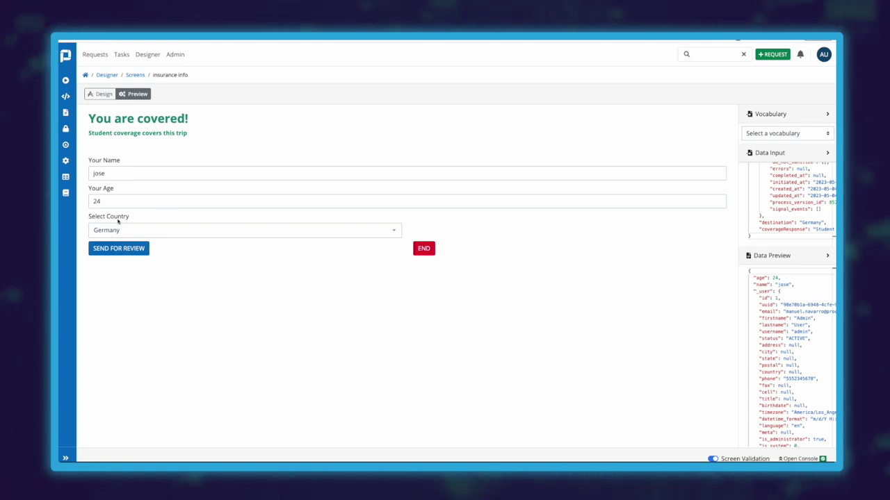
Duplicate Select Country into the right column as variable 'city' labelled 'Select City'
left_click(101, 94)
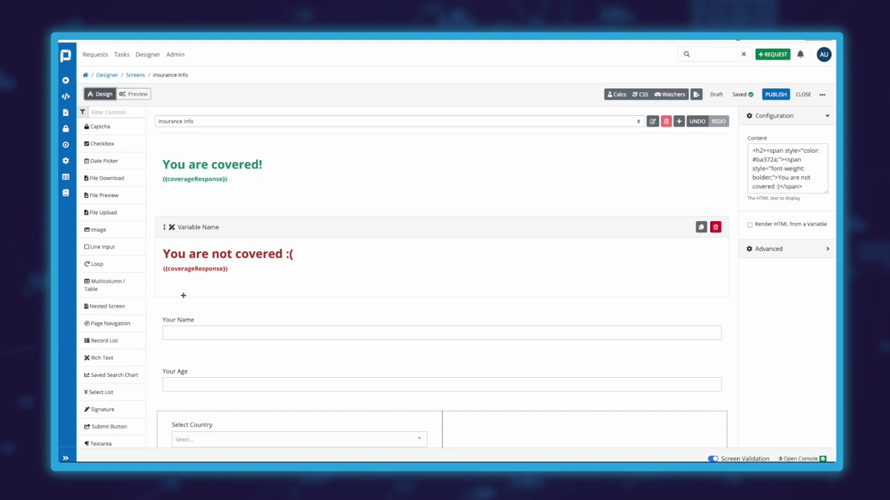
scroll(188, 296, "down", 2)
left_click(303, 373)
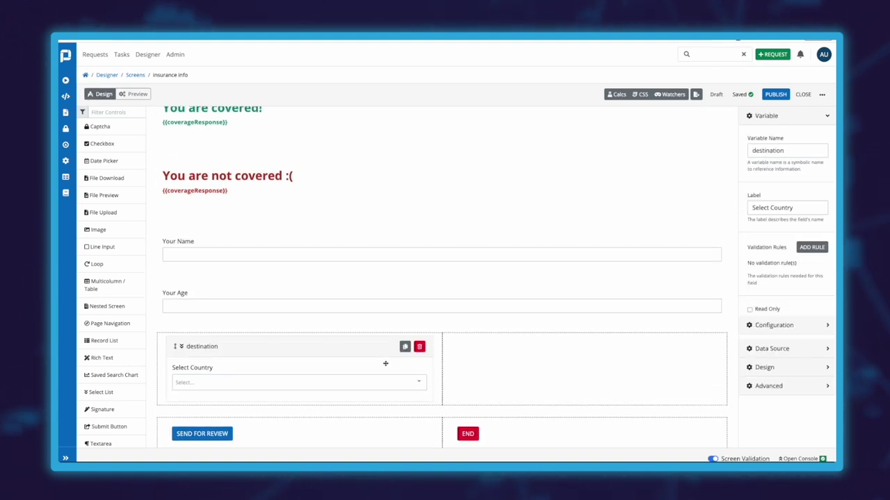
left_click(402, 348)
left_click_drag(276, 347, 486, 351)
left_click(784, 150)
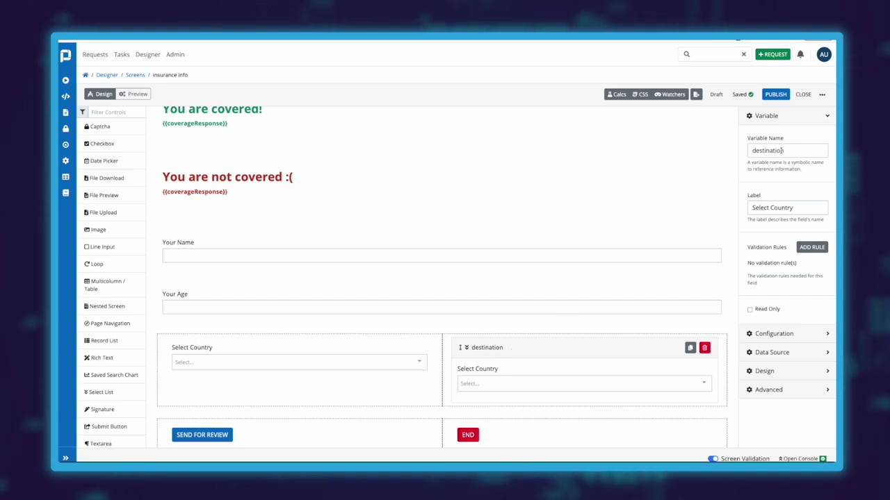
double_click(784, 150)
type("city")
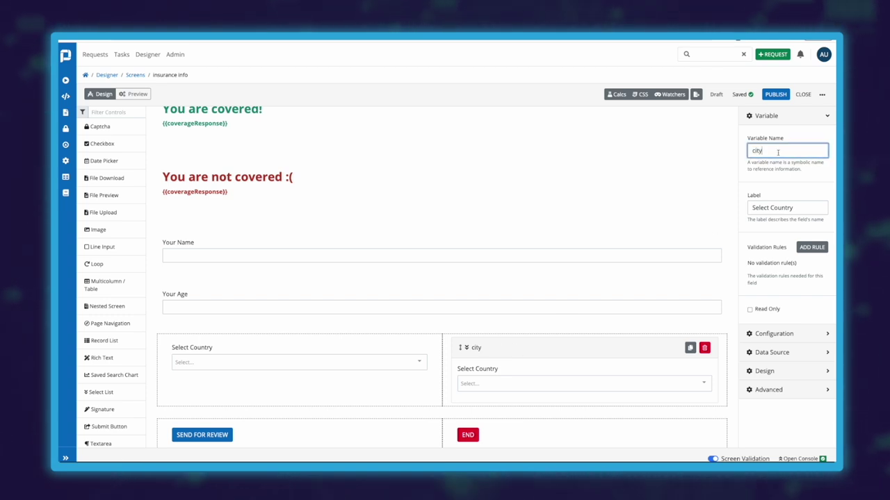
double_click(790, 208)
type("C")
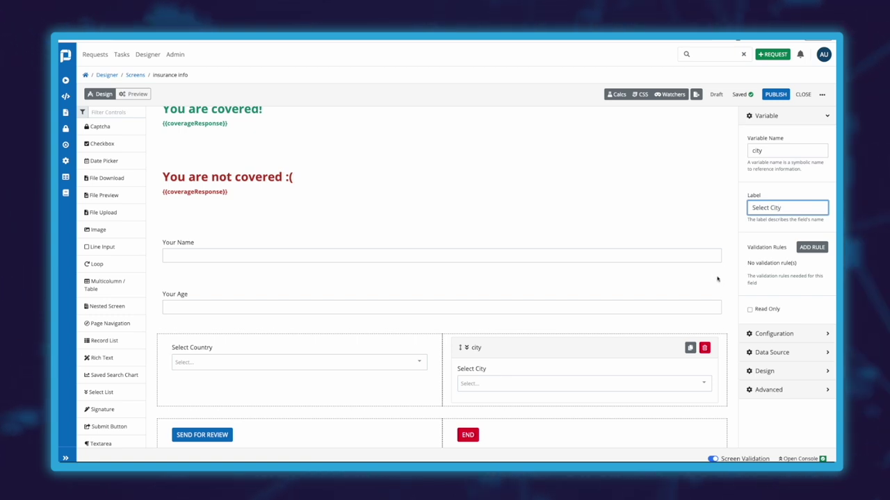
Use City as both the option label and stored value in Select City's data source
left_click(771, 353)
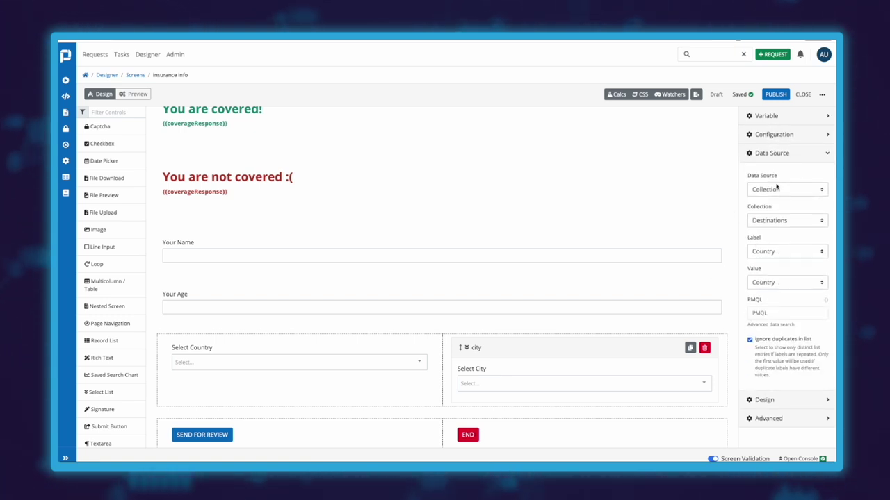
left_click(766, 254)
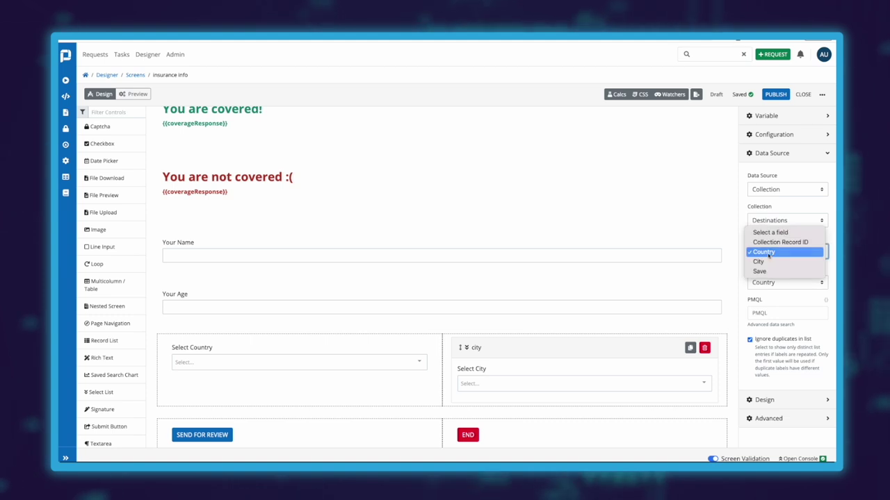
left_click(758, 261)
left_click(785, 282)
left_click(758, 292)
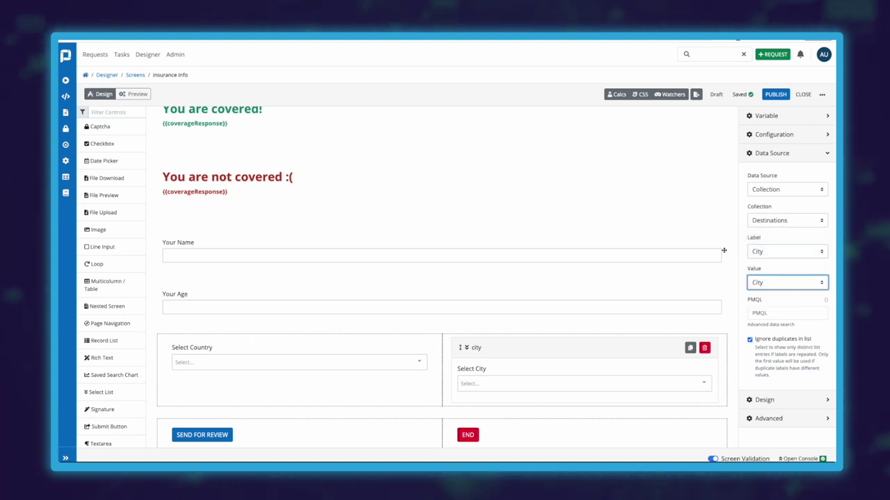
left_click(142, 94)
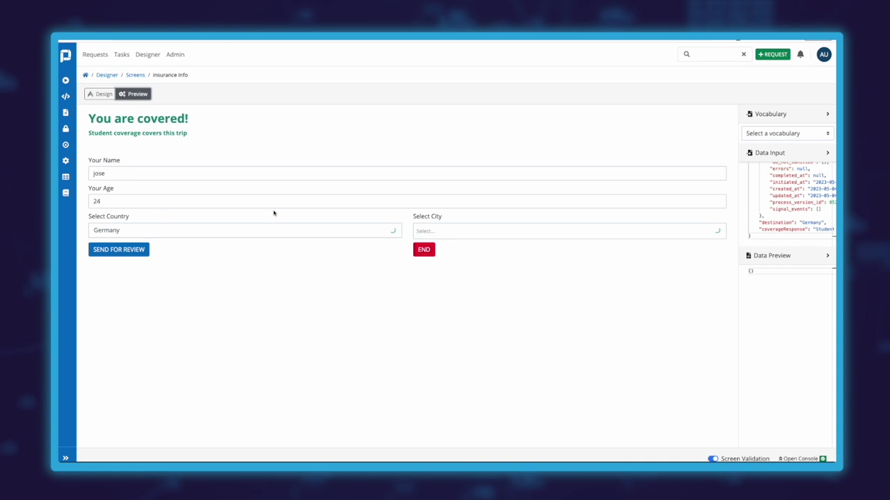
In preview, pick Canada then Argentina, seeing Select City still list every country's cities
left_click(129, 232)
left_click(123, 247)
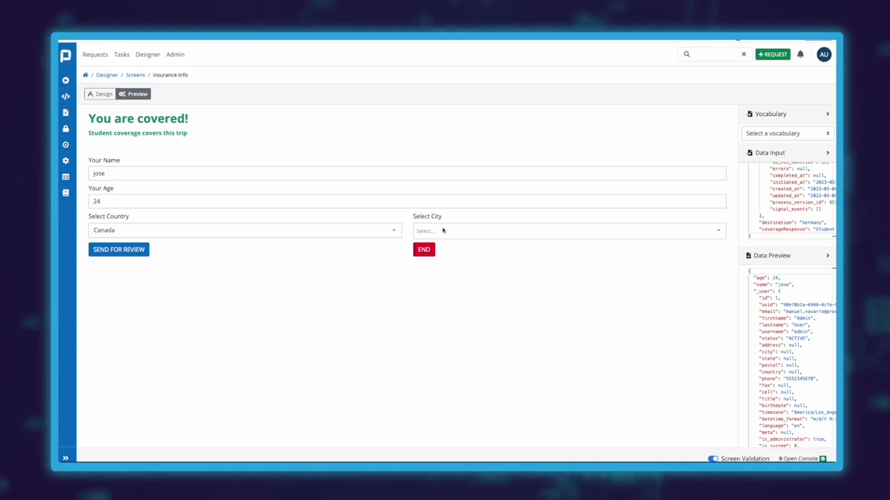
left_click(443, 230)
scroll(451, 269, "down", 1)
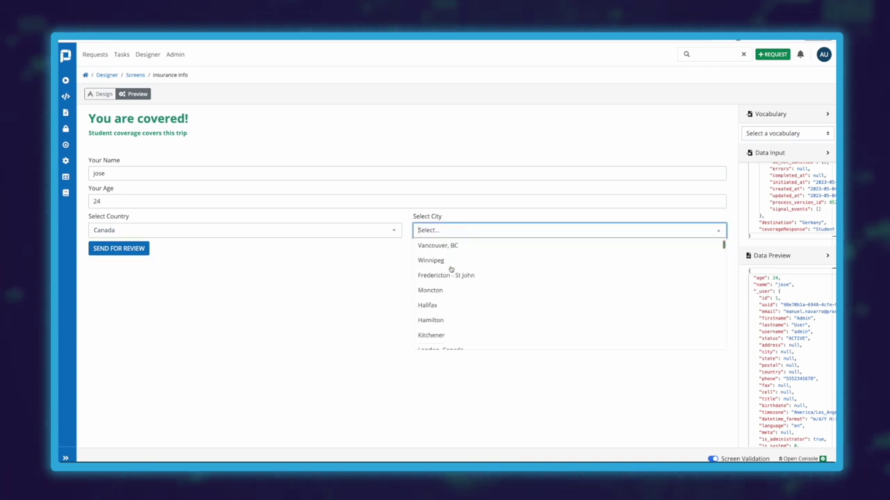
scroll(450, 269, "down", 10)
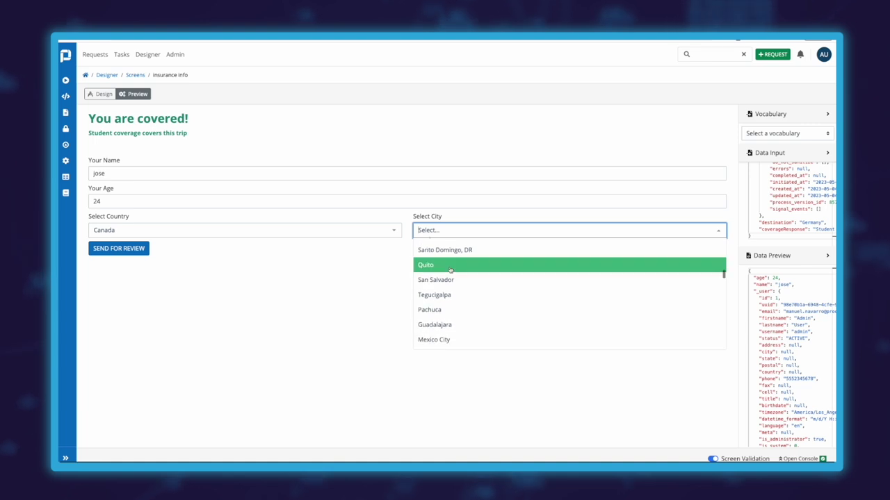
scroll(451, 269, "down", 10)
left_click(254, 233)
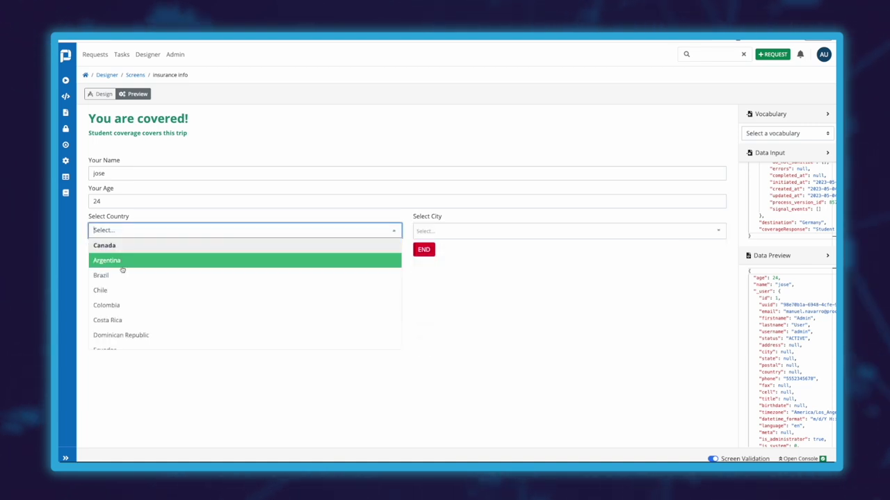
left_click(115, 263)
left_click(494, 230)
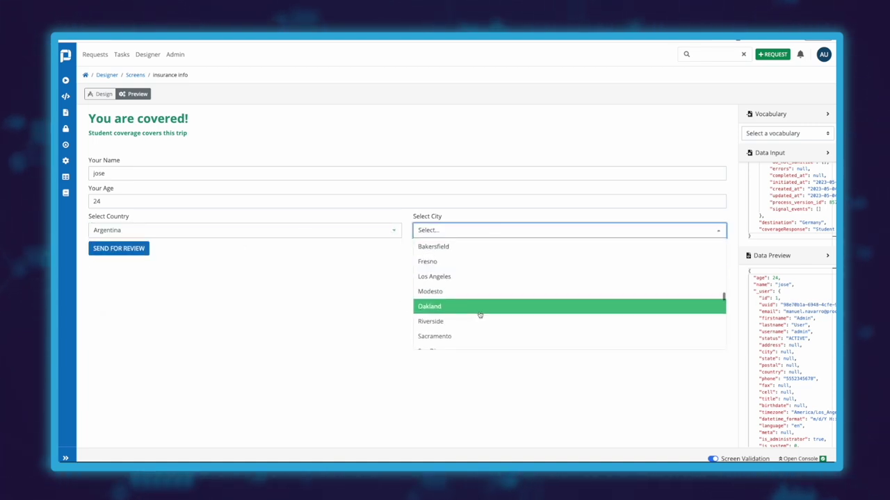
scroll(480, 315, "down", 8)
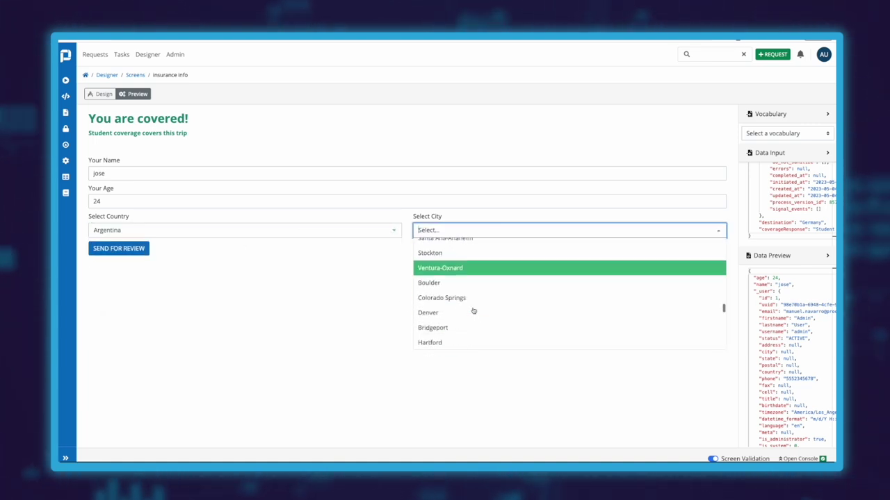
left_click(378, 254)
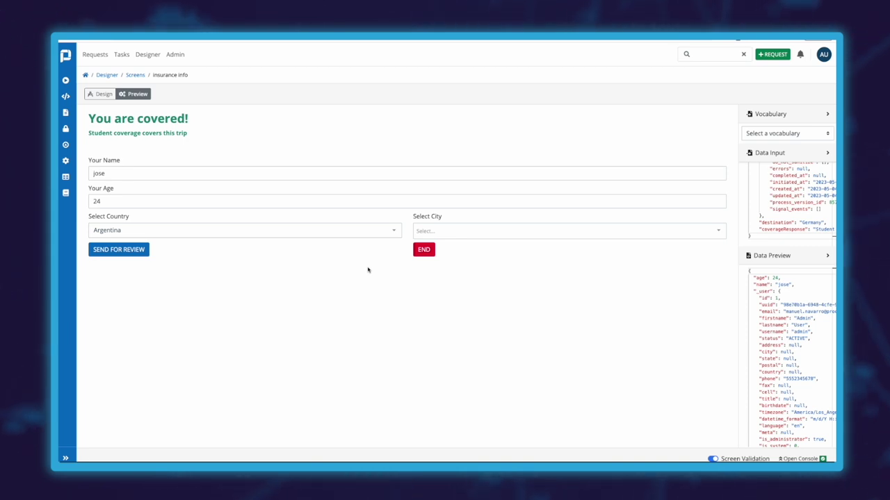
Return to the designer and put the cursor in the Select City list's PMQL filter field
left_click(102, 94)
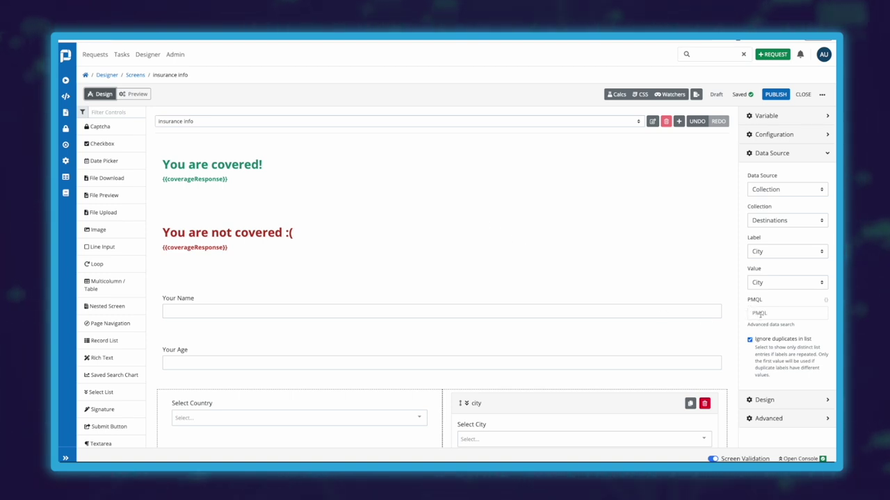
left_click(765, 312)
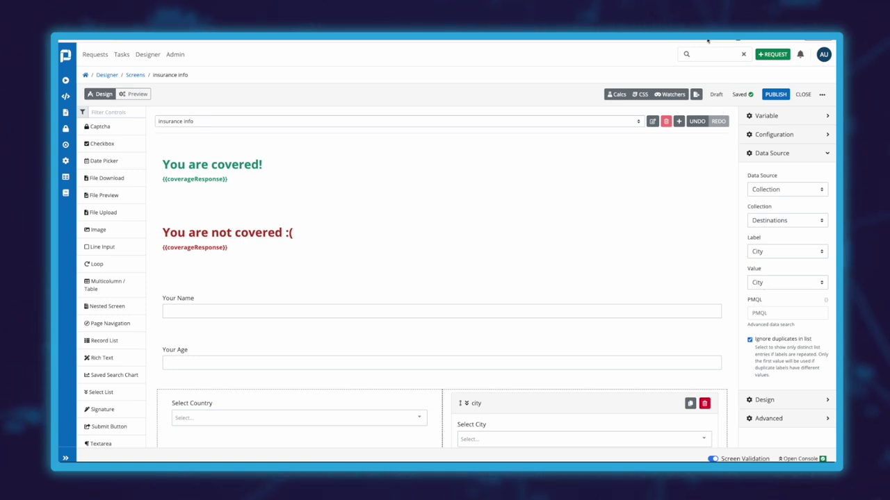
left_click(709, 54)
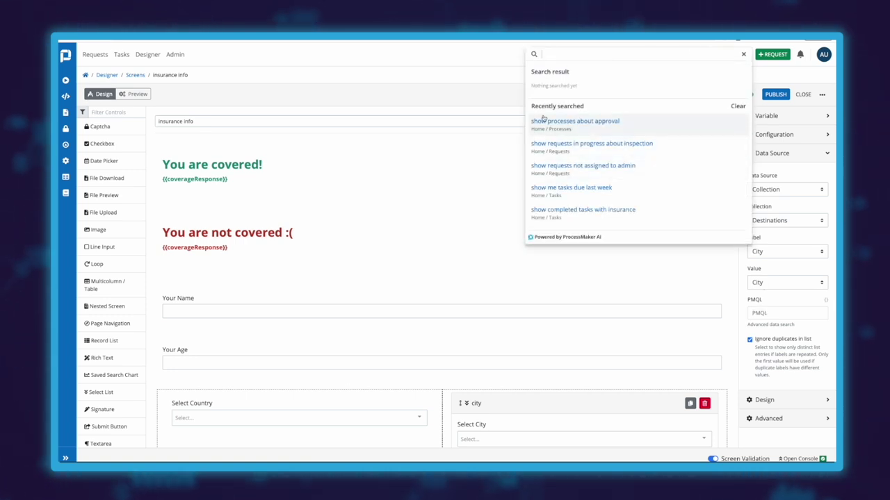
left_click(506, 58)
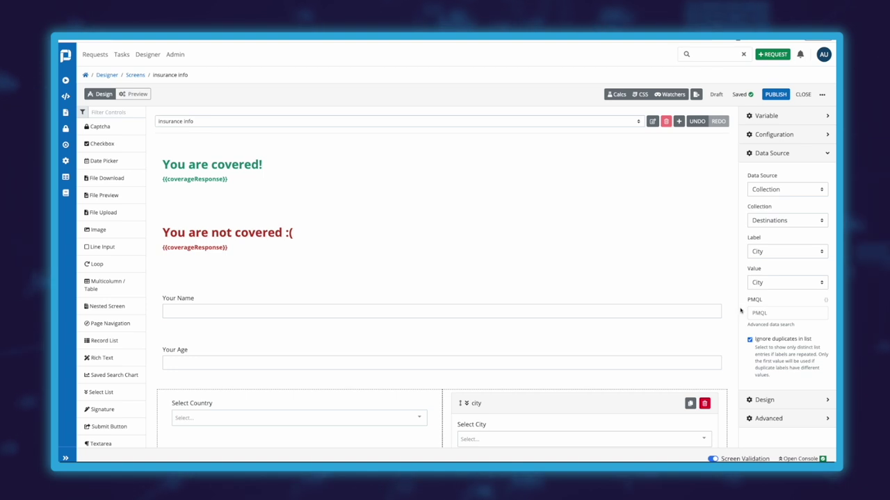
left_click(132, 93)
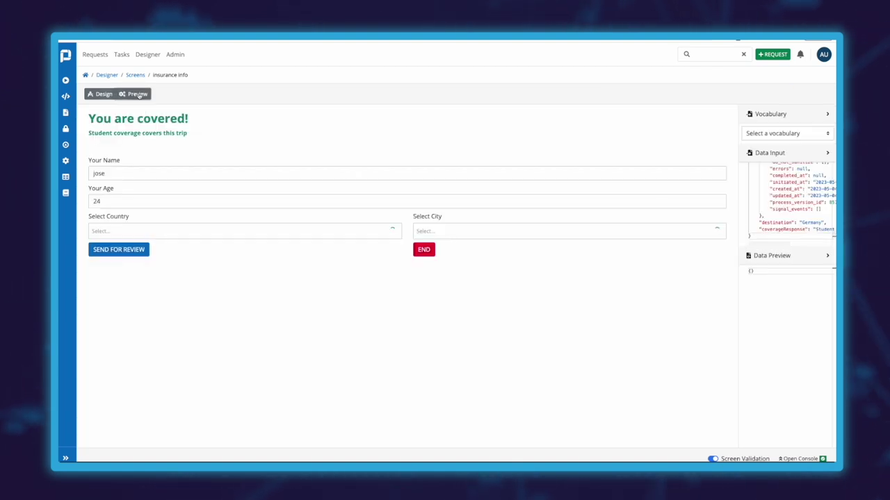
left_click(438, 236)
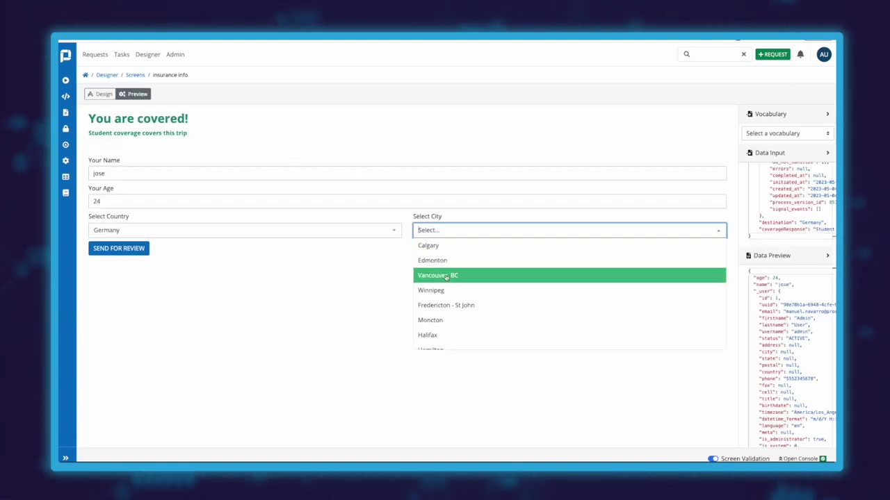
scroll(433, 284, "down", 3)
scroll(442, 272, "up", 3)
scroll(442, 272, "up", 1)
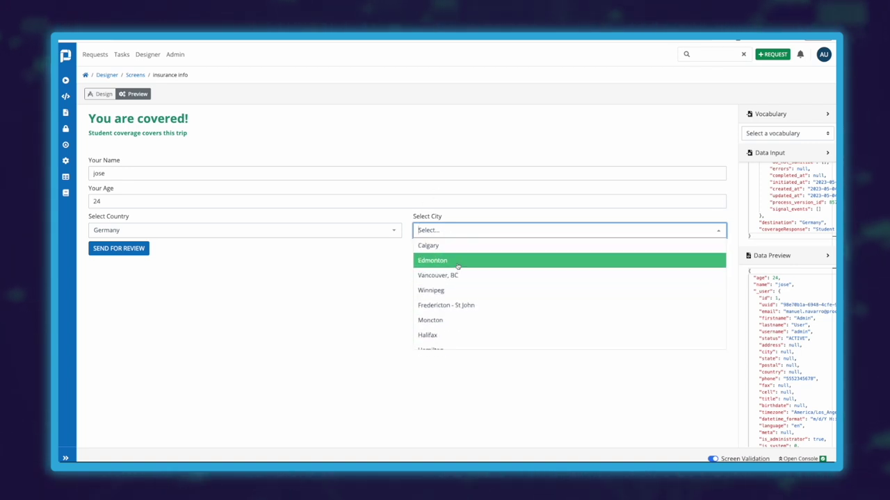
left_click(123, 228)
left_click(115, 261)
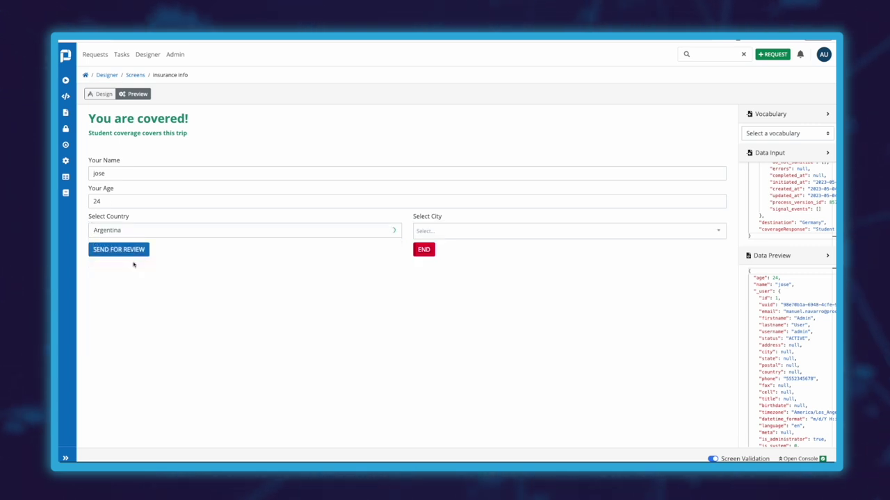
left_click(99, 94)
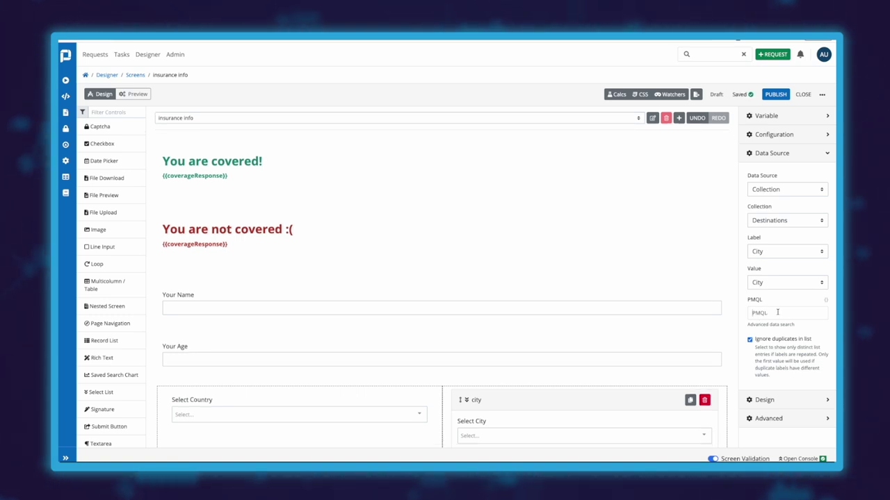
Type the plain-language filter 'show noly where country matches destination' into the PMQL field
type("show")
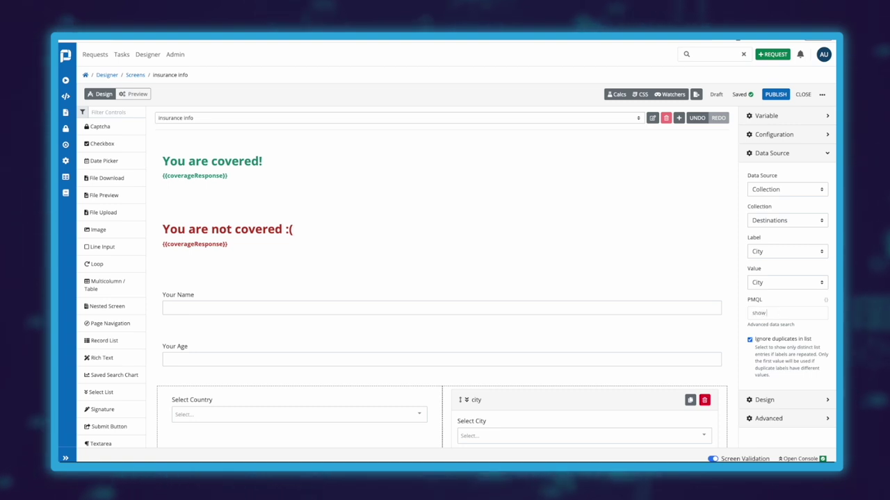
type(" no")
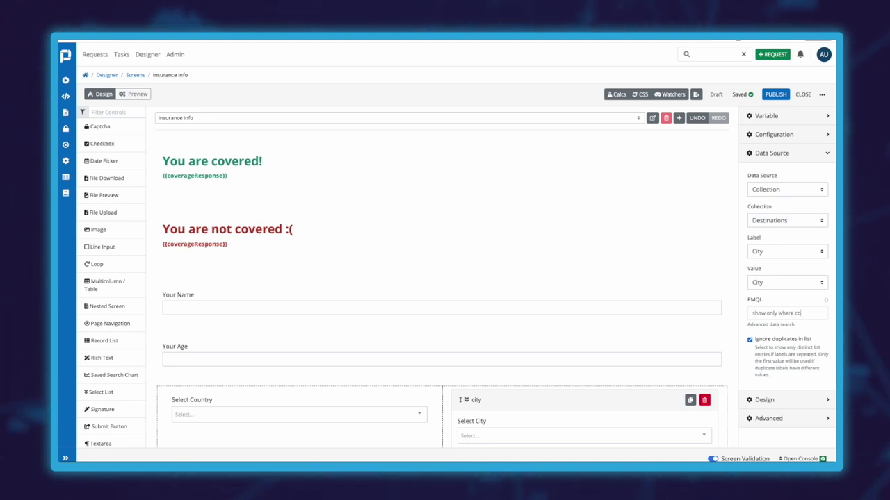
type("ly where country matches destination")
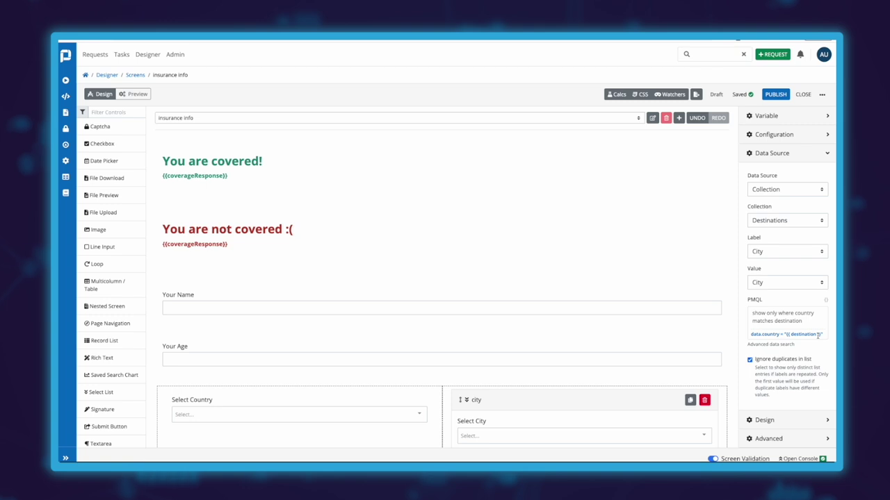
In preview, check which cities Select City offers for Germany and then for Chile
left_click(137, 93)
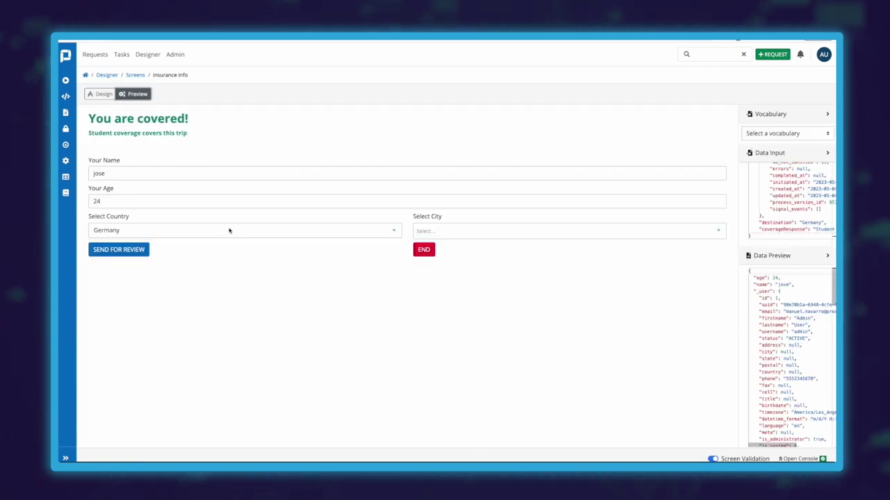
left_click(103, 230)
left_click(101, 226)
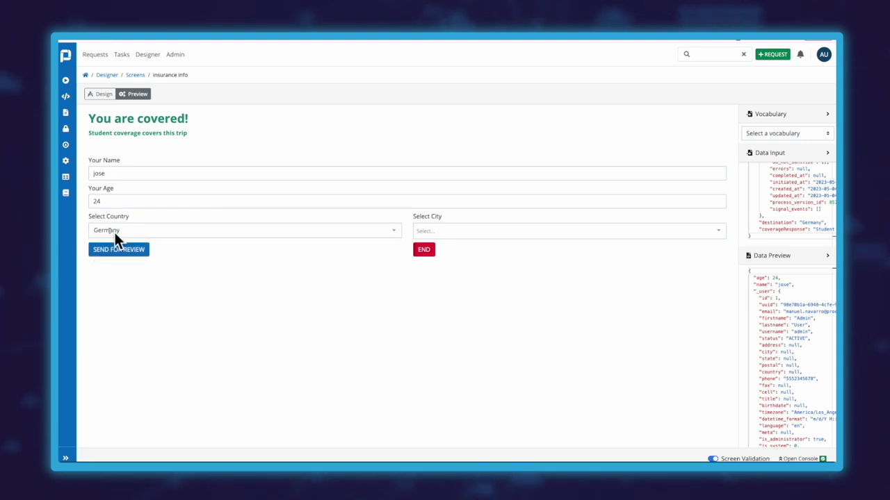
left_click(456, 233)
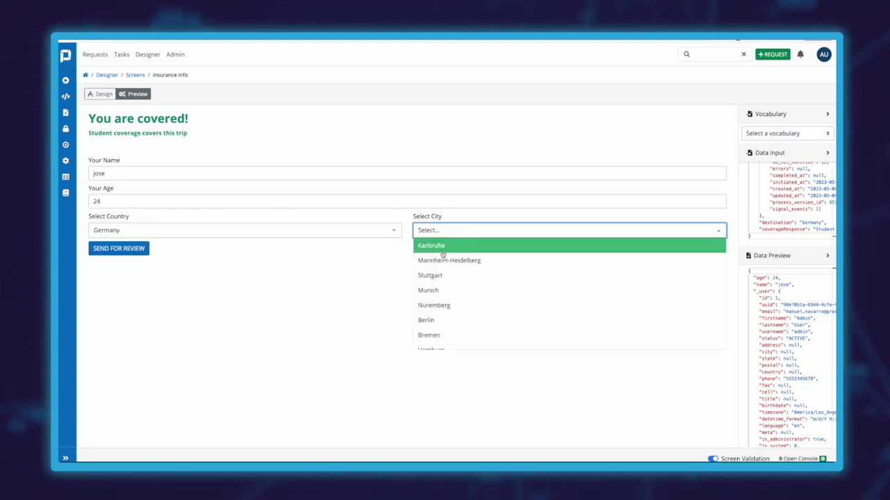
scroll(461, 297, "down", 3)
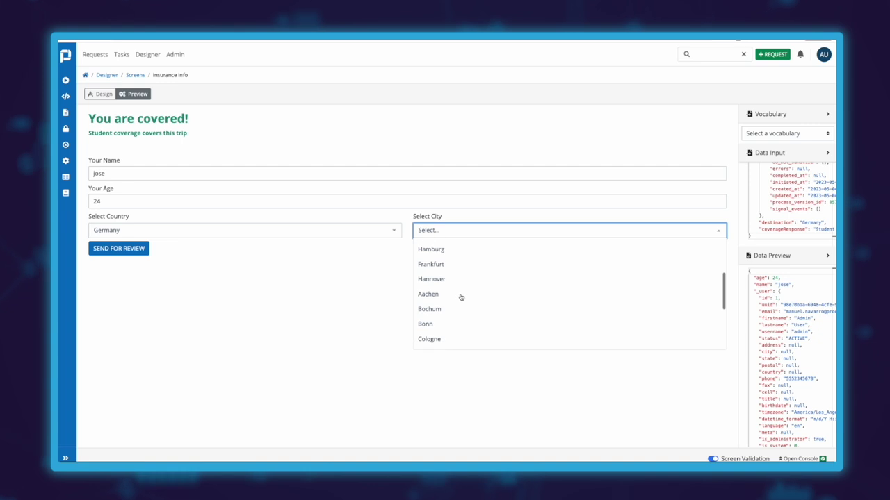
scroll(461, 298, "down", 3)
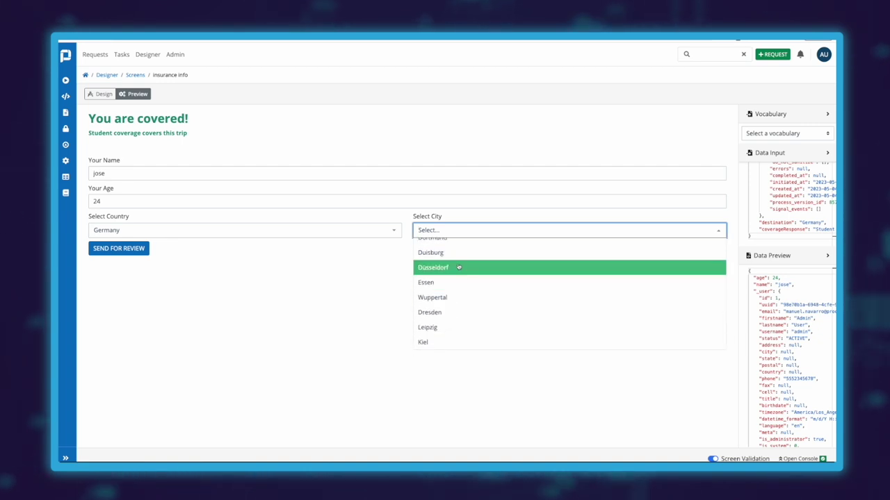
scroll(457, 265, "up", 6)
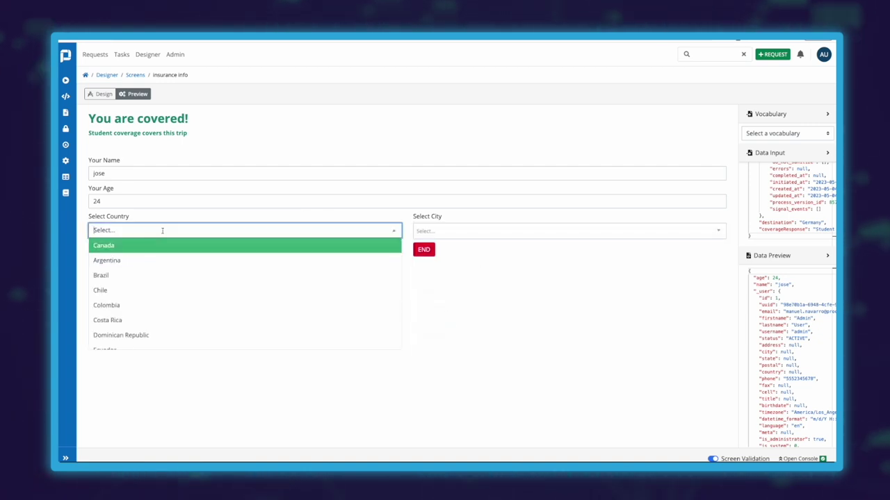
left_click(119, 289)
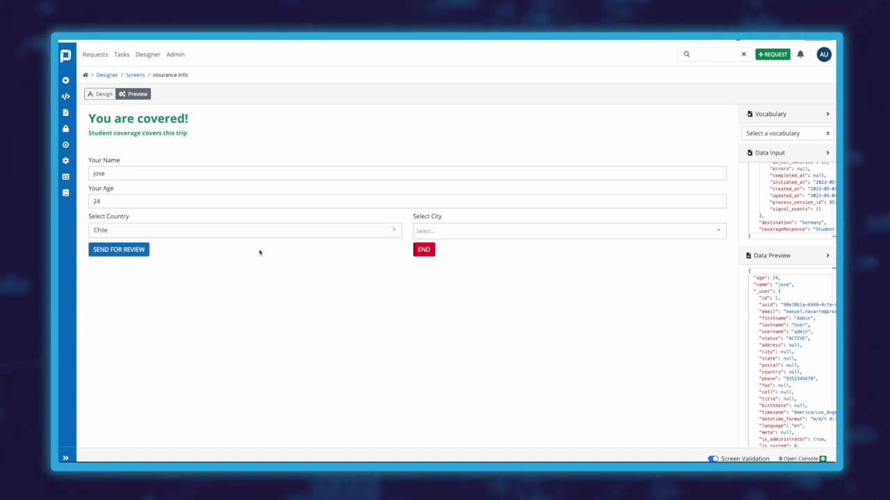
left_click(476, 235)
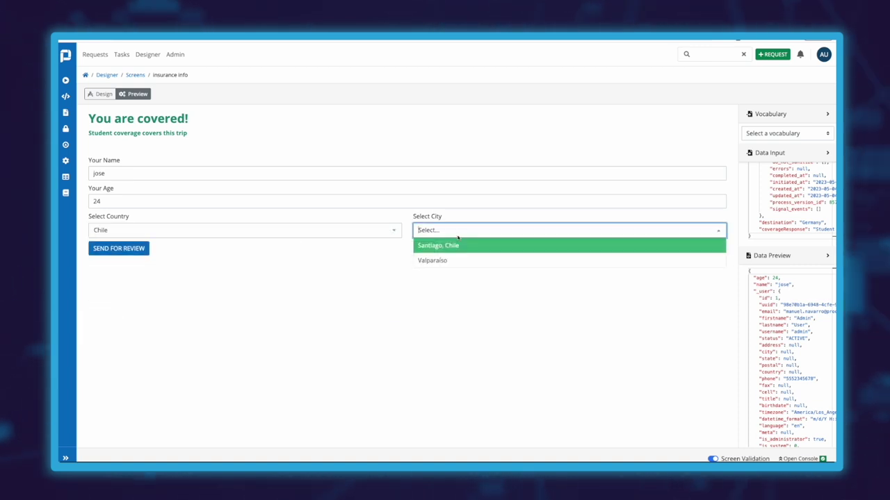
Search 'uni' to choose United States and confirm only its cities are offered
left_click(224, 230)
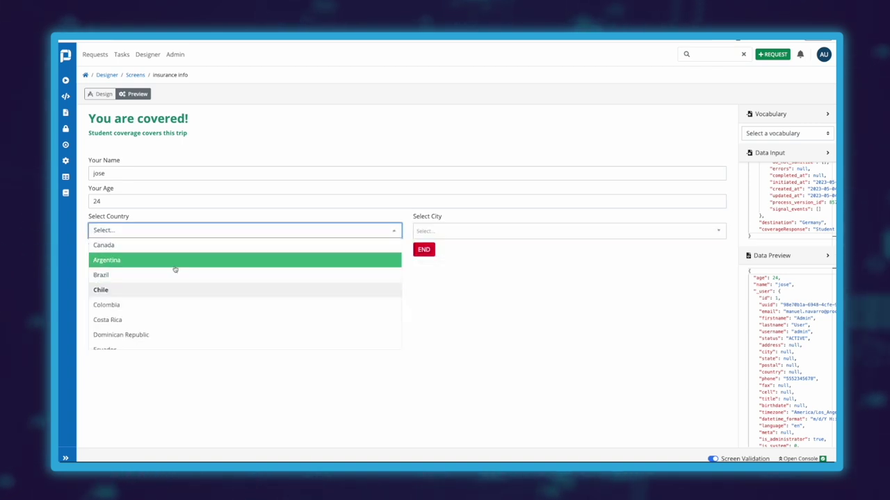
scroll(174, 269, "down", 3)
scroll(165, 249, "up", 2)
scroll(165, 250, "up", 1)
type("uni")
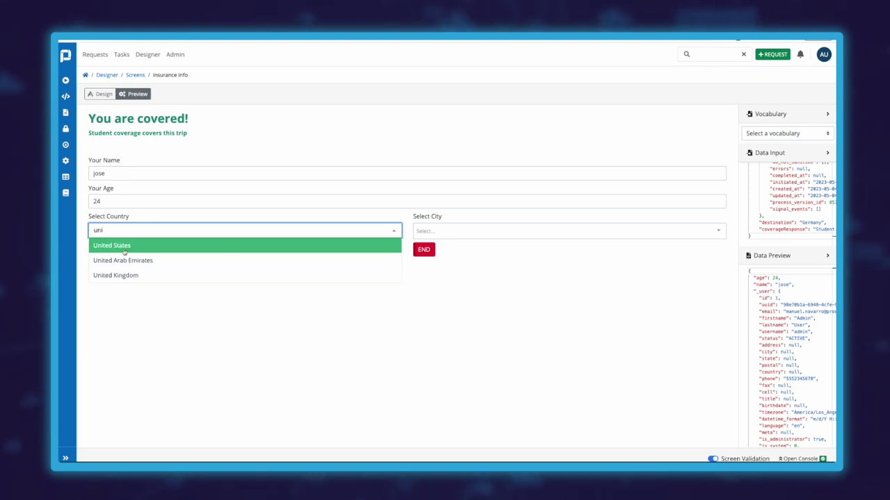
left_click(125, 246)
left_click(456, 234)
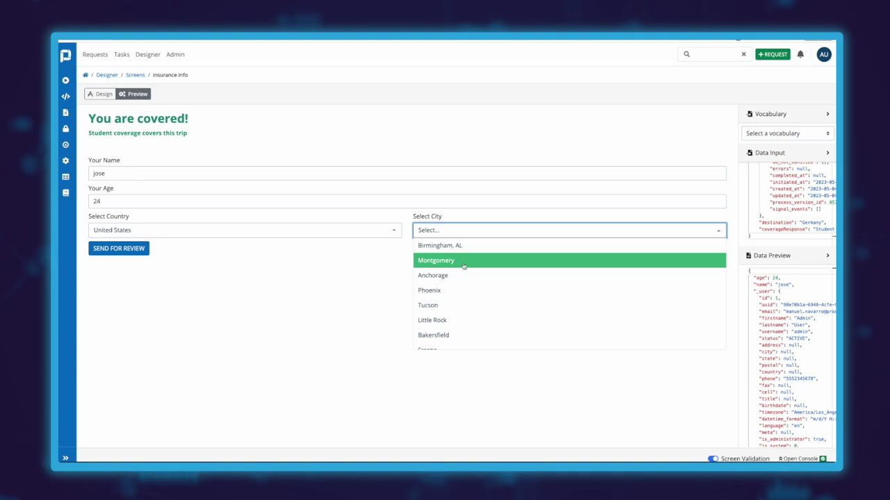
scroll(472, 301, "down", 3)
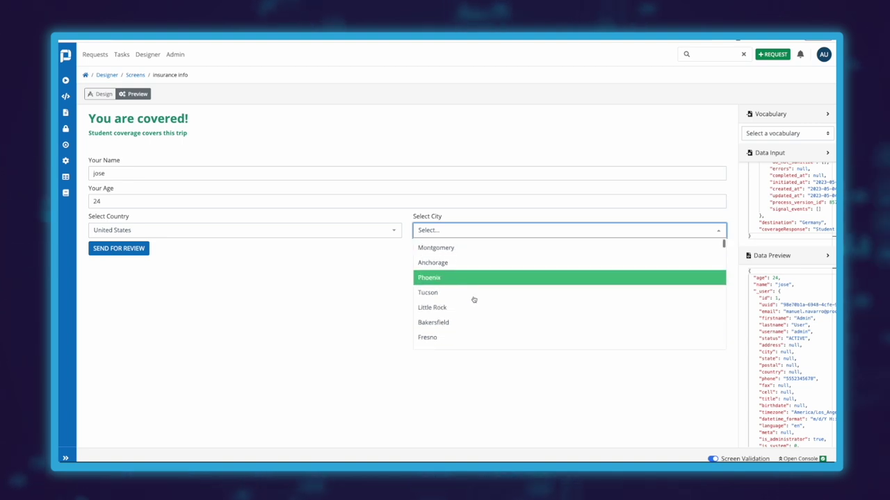
left_click(337, 260)
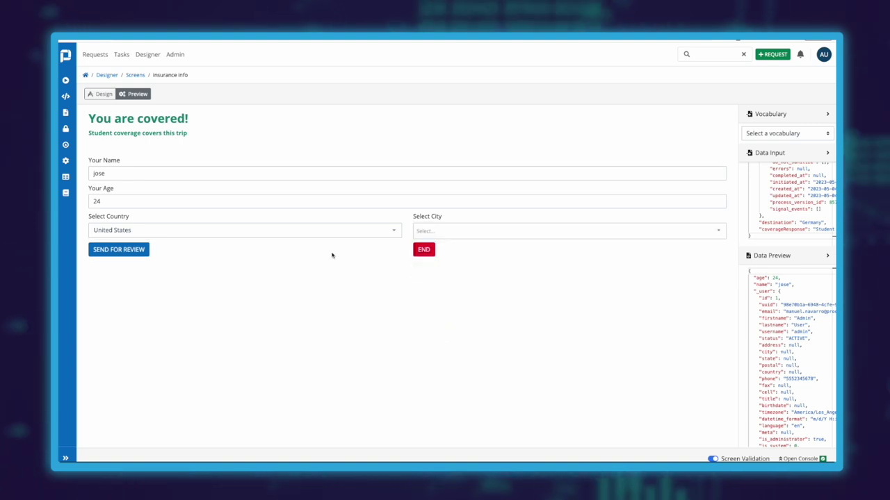
Delete the whole PMQL filter expression from the Select City data source
left_click(101, 94)
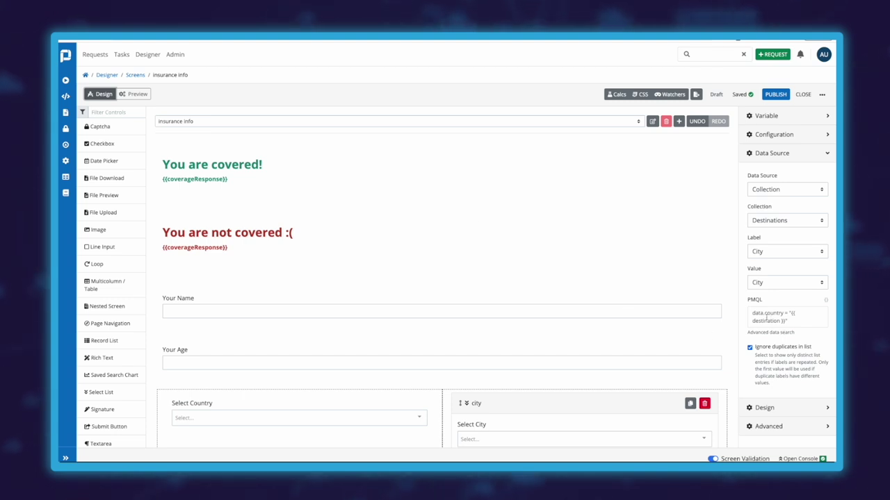
left_click_drag(753, 312, 790, 323)
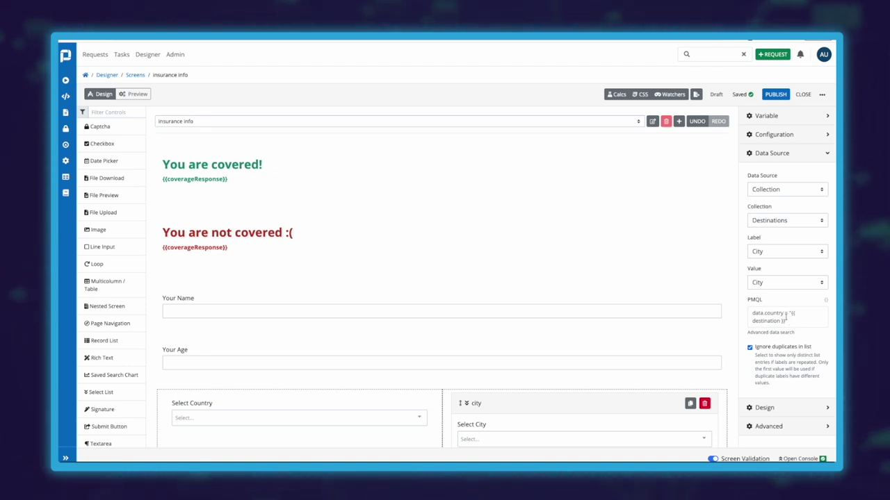
key("BackSpace")
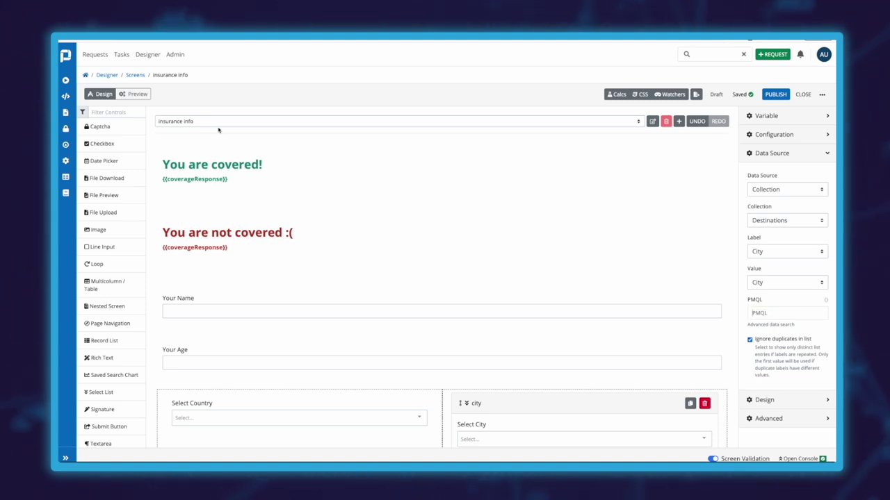
Preview with Germany chosen and see unfiltered cities like Calgary offered again
left_click(126, 93)
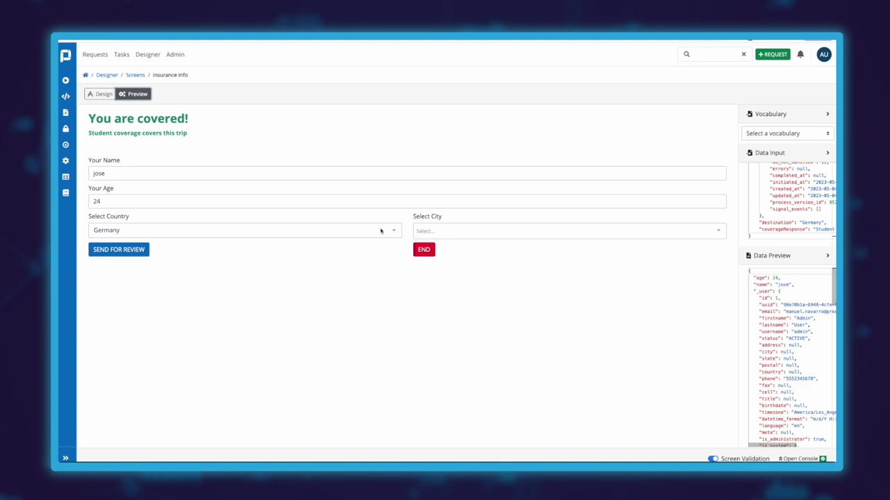
left_click(449, 231)
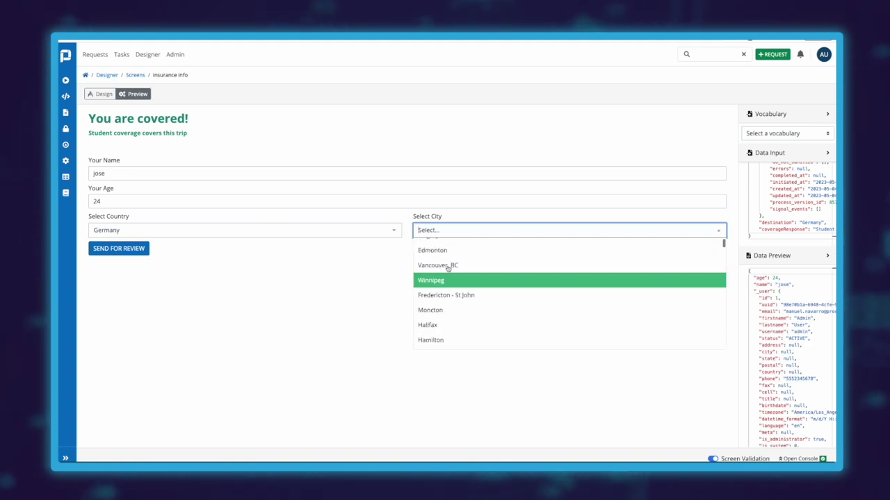
scroll(431, 257, "down", 1)
scroll(428, 248, "up", 1)
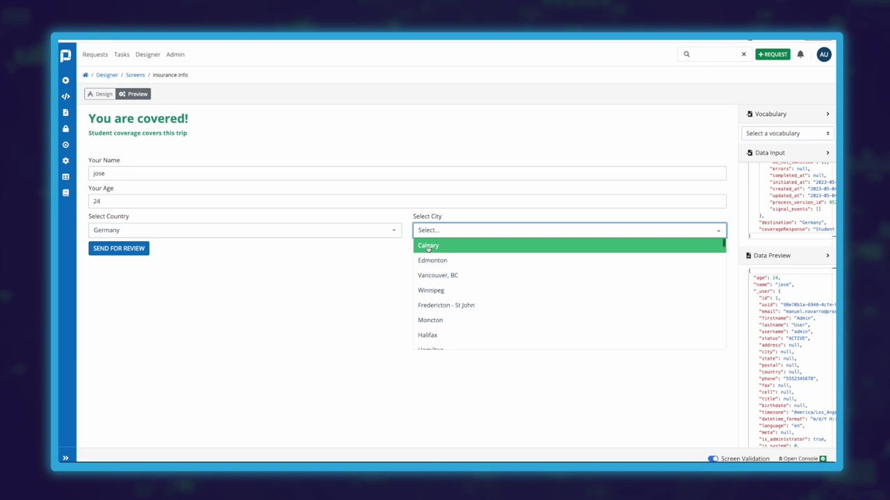
In the PMQL box, request 'nt show all cities! just those where country matches desti'
left_click(100, 93)
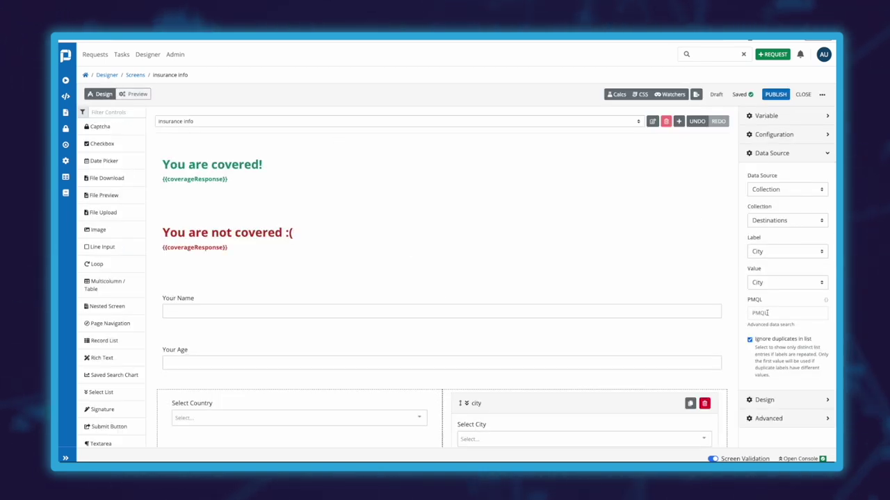
type("nt show all cities!")
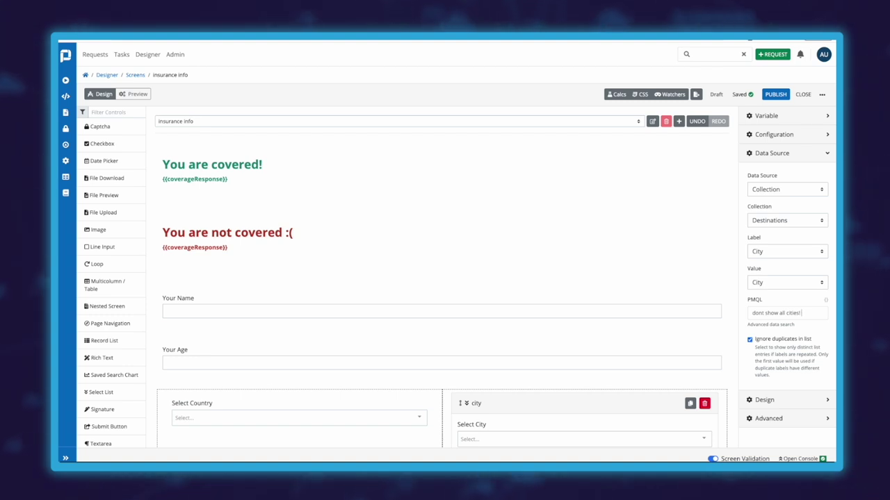
type("just")
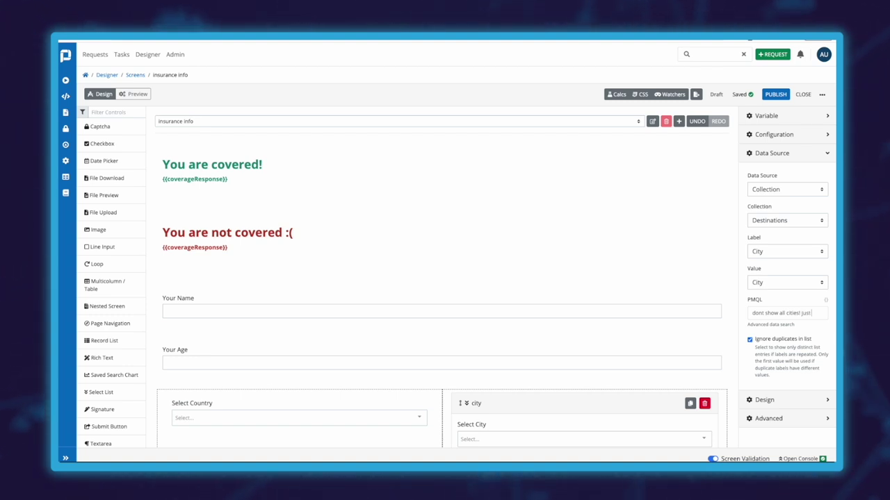
type(" those where")
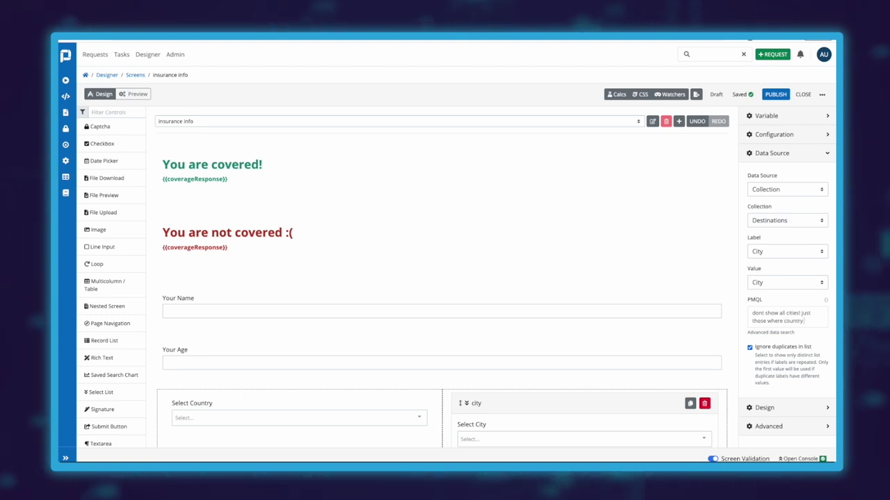
type(" country ma")
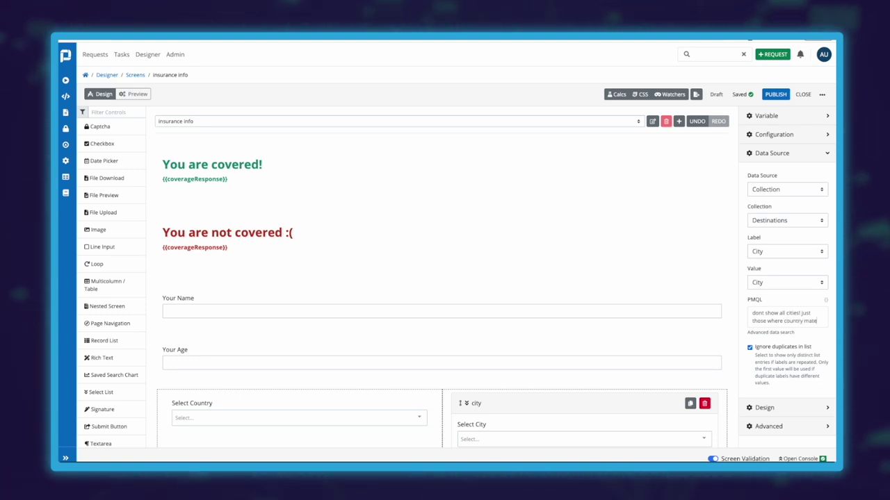
type("tches destination")
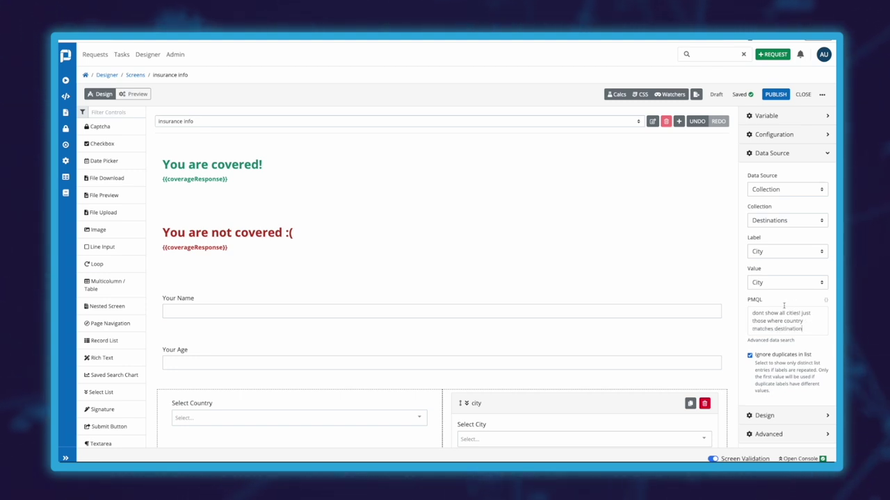
Verify the generated query data.country = "{{ destination }}" against the country field's variable 'destination'
left_click(758, 279)
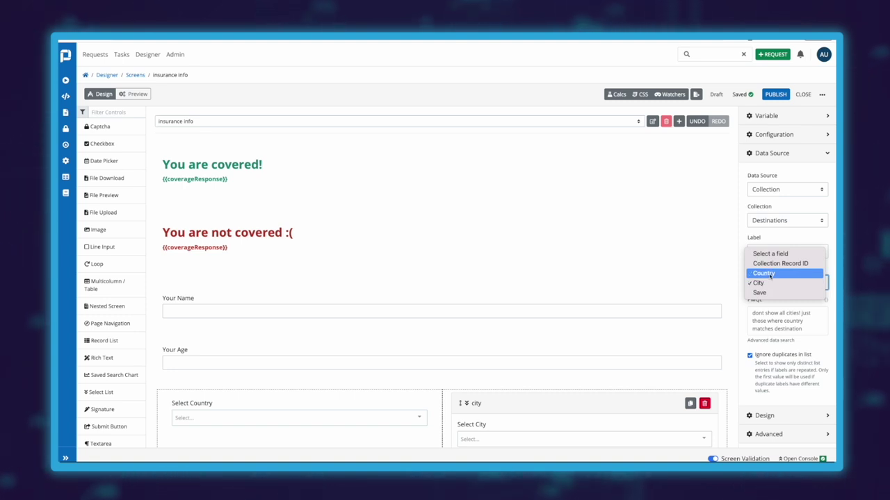
left_click(360, 381)
scroll(361, 380, "down", 1)
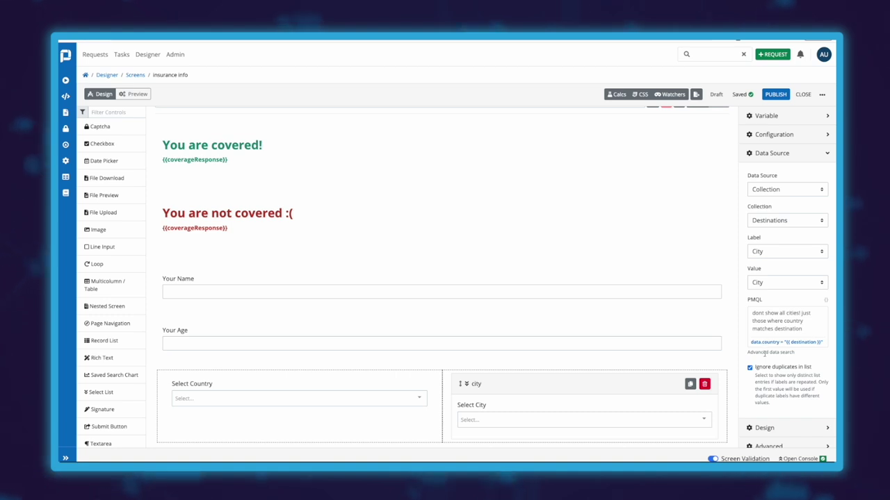
left_click_drag(751, 342, 808, 340)
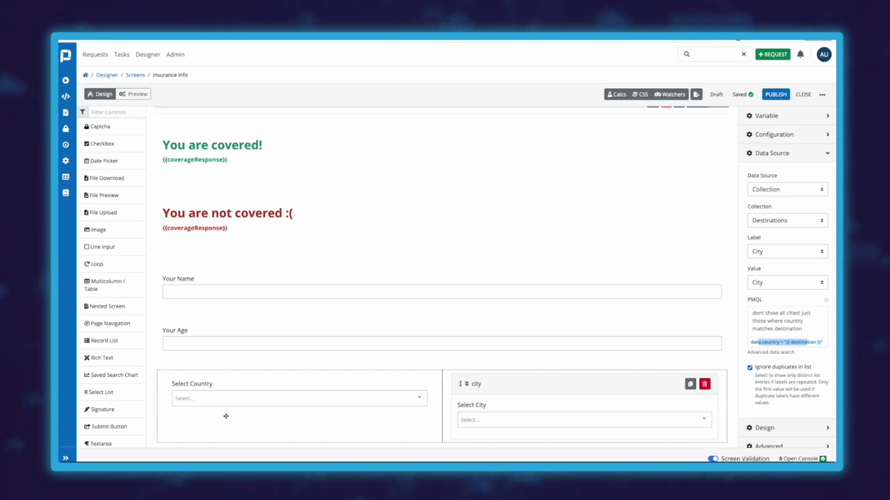
left_click(194, 391)
left_click_drag(809, 150, 740, 151)
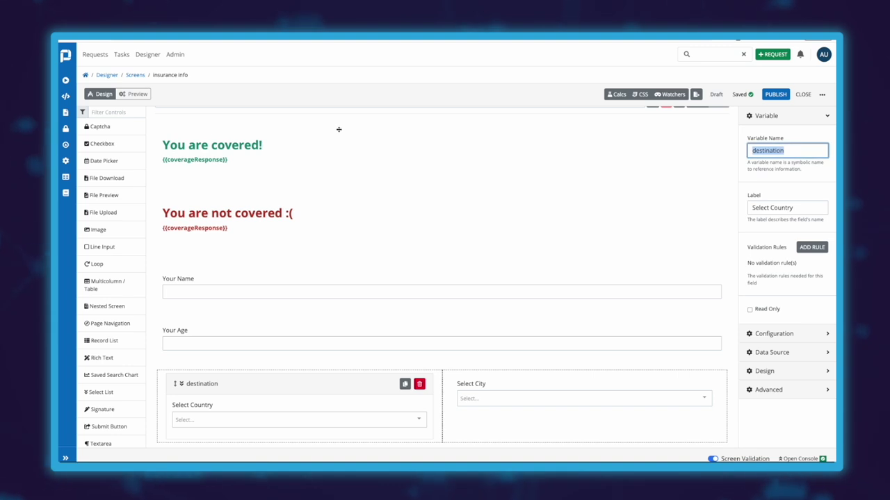
Preview the form and check which cities are offered for Germany
left_click(136, 94)
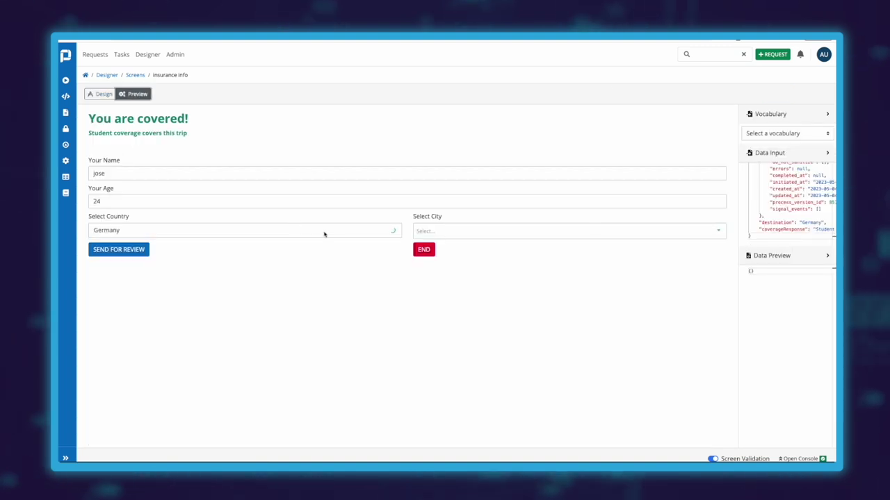
left_click(471, 229)
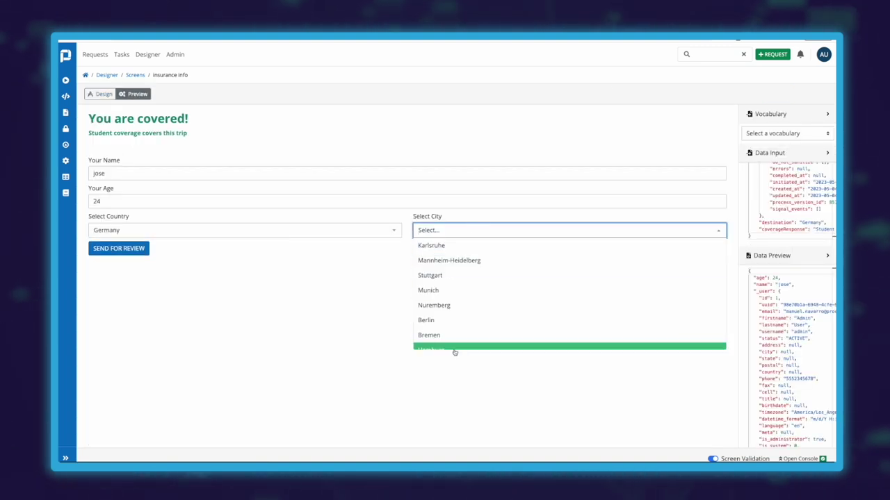
scroll(461, 314, "down", 2)
scroll(461, 314, "down", 3)
scroll(463, 303, "up", 6)
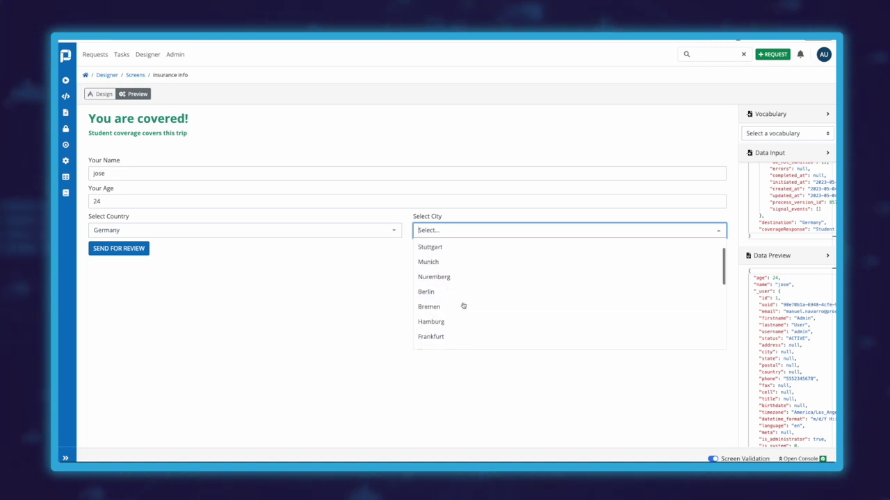
left_click(218, 248)
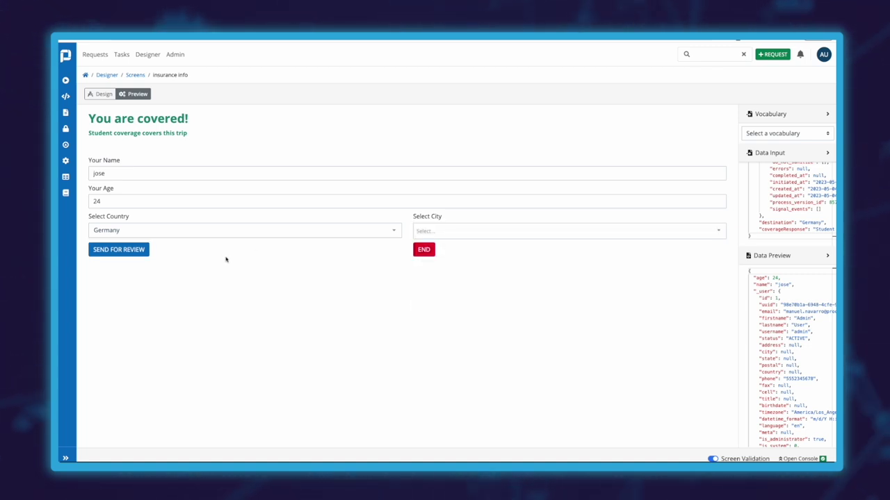
Pick Brazil and Rio De Janeiro, submit the preview, and dismiss the submitted alert
left_click(162, 232)
left_click(122, 276)
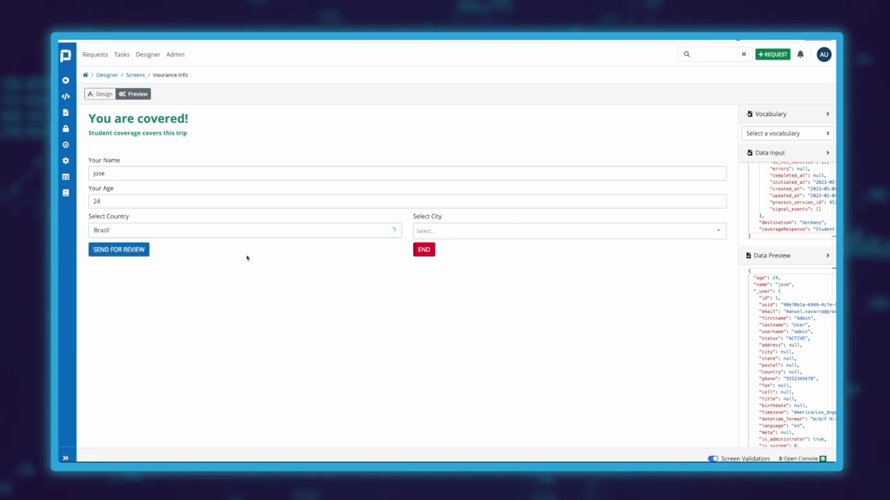
left_click(471, 235)
left_click(456, 318)
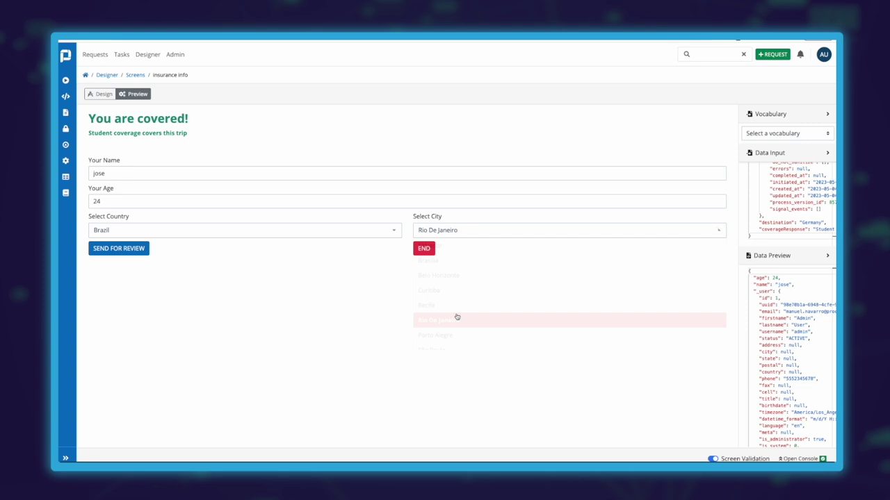
left_click(120, 249)
key("Return")
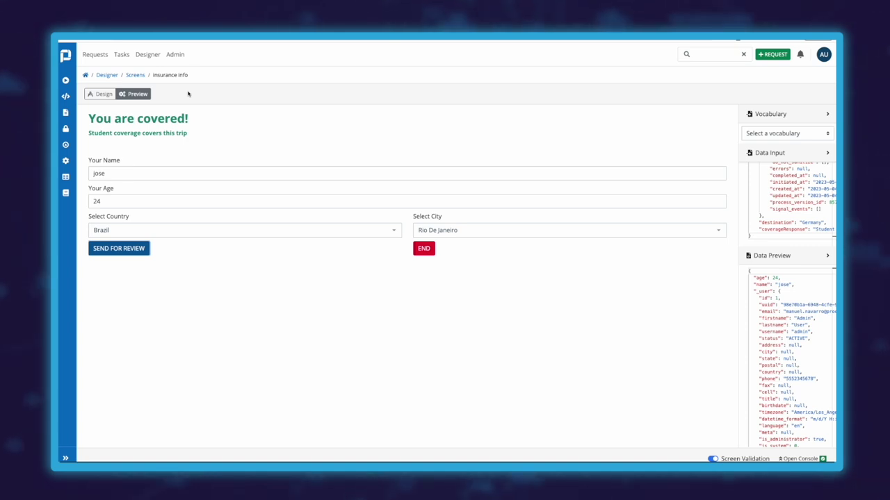
Publish the insurance info screen as a new version
left_click(102, 94)
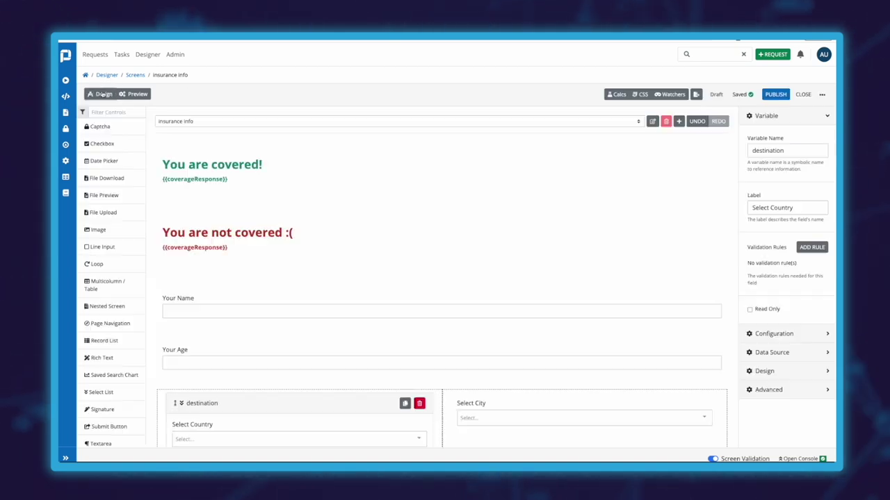
left_click(774, 94)
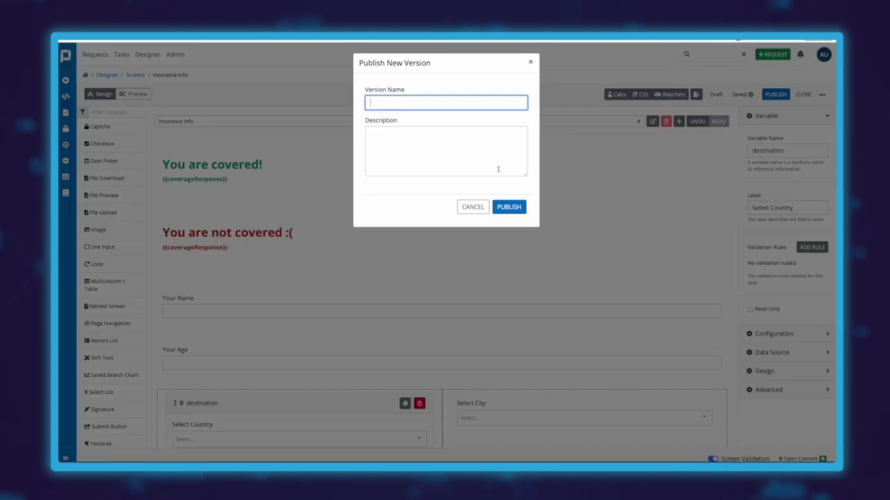
left_click(508, 207)
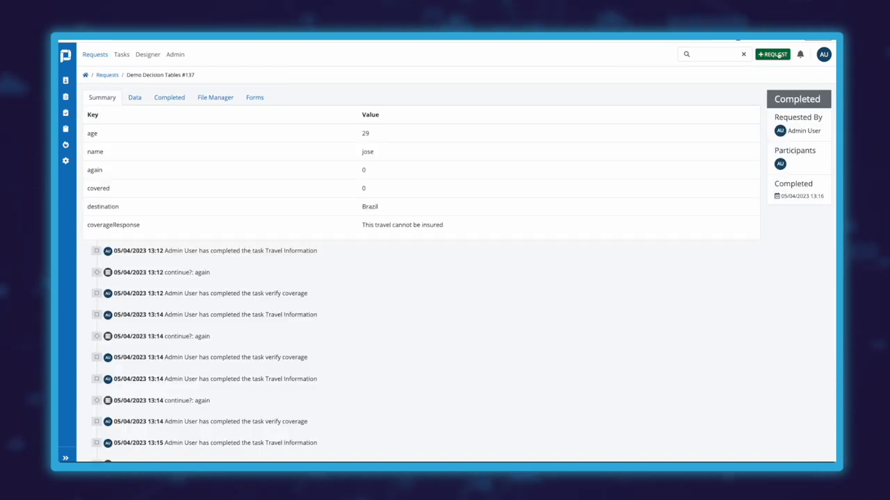
Start a new Demo Decision Tables request, found by searching 'dec'
left_click(770, 53)
type("de")
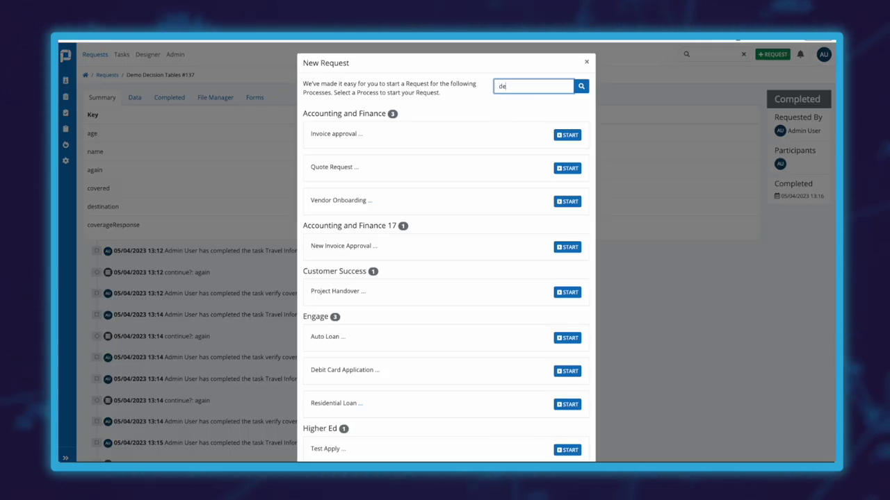
type("ci")
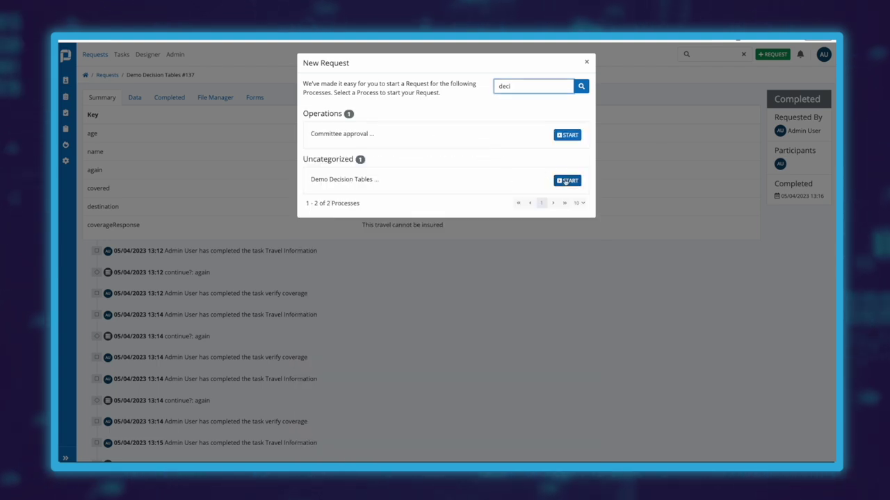
left_click(567, 181)
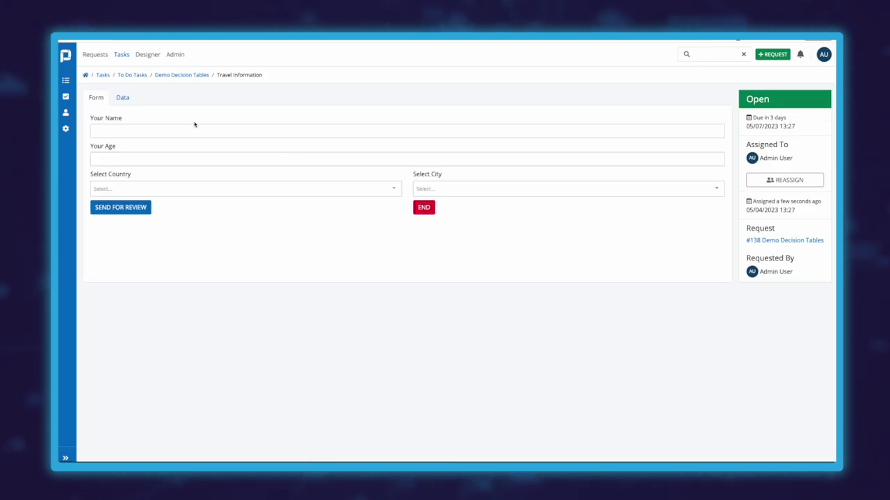
Enter the traveller's name and age 30, and choose United States as the country
left_click(192, 130)
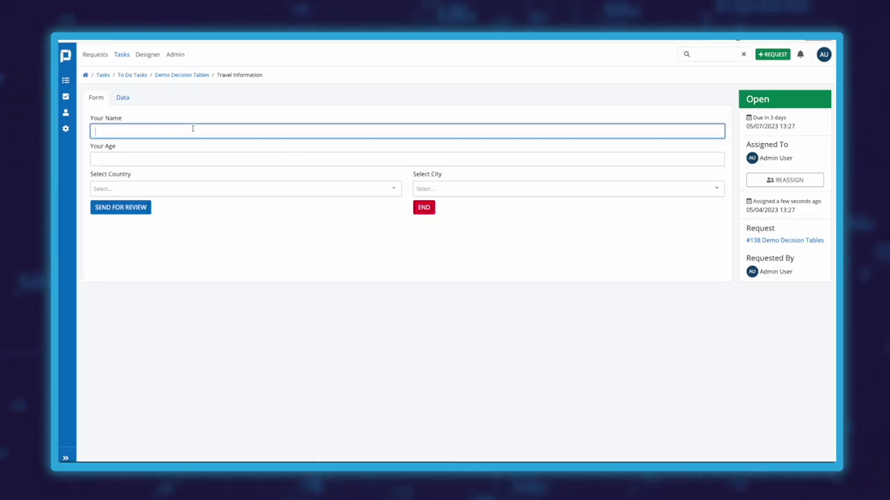
left_click(174, 159)
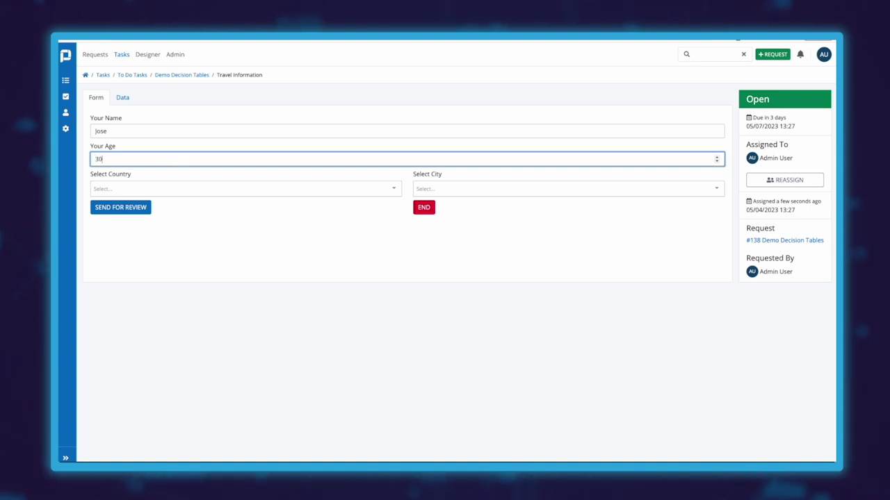
left_click(170, 188)
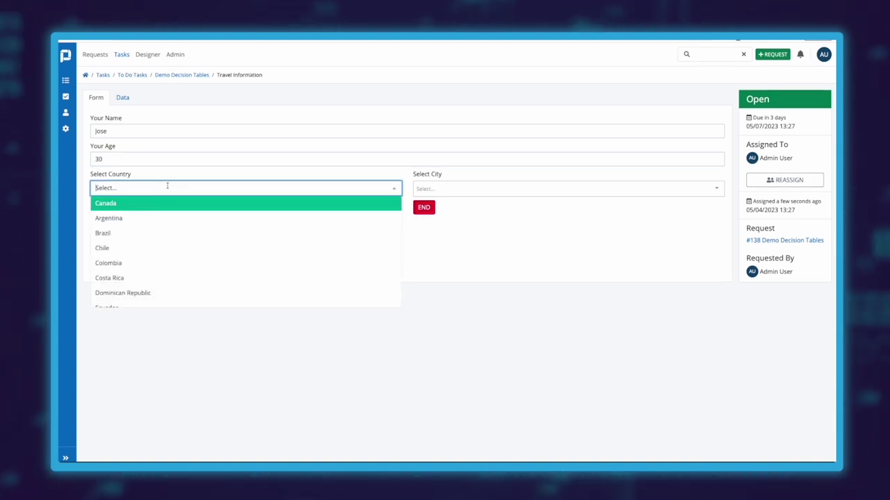
scroll(169, 205, "down", 1)
scroll(174, 198, "up", 1)
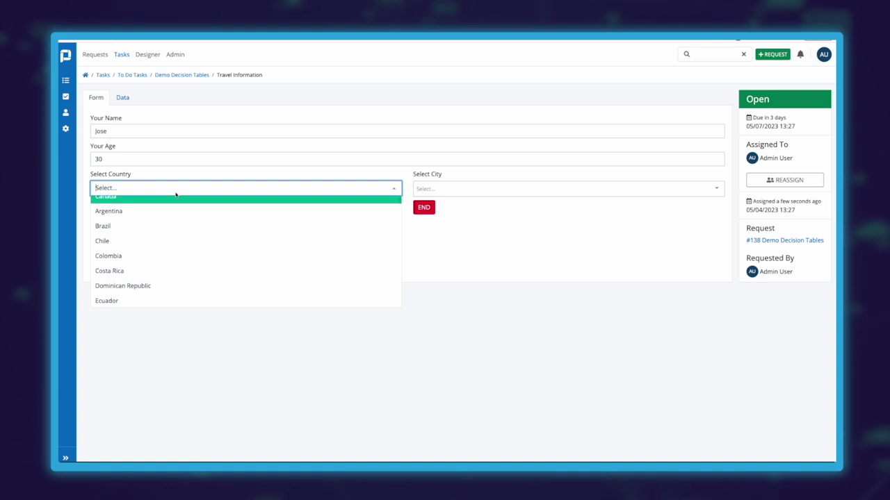
type("uni")
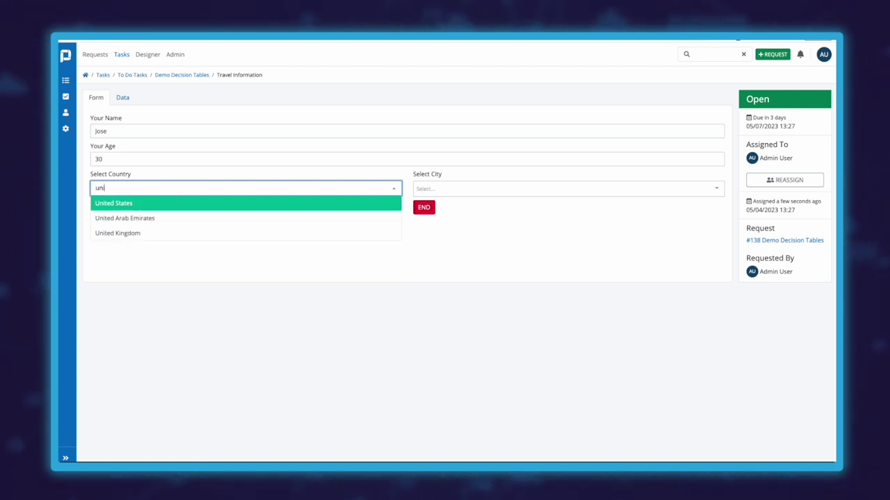
left_click(114, 206)
Choose Los Angeles as the city and send the form for review
left_click(466, 187)
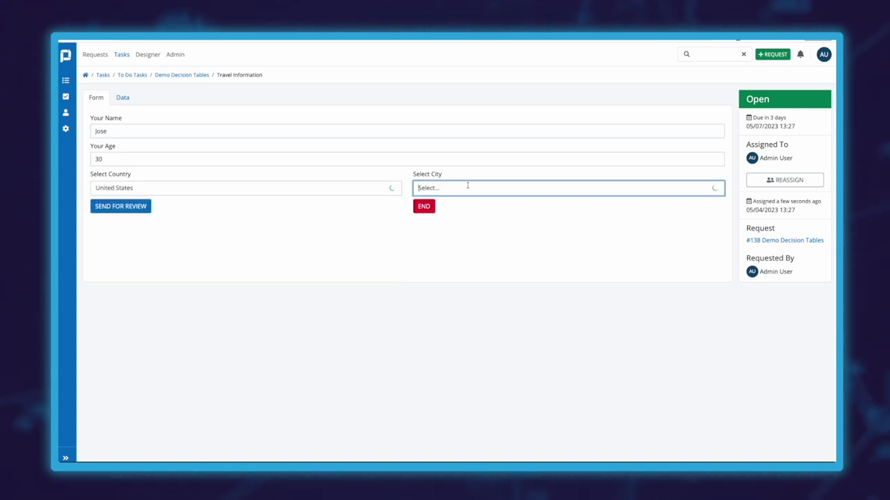
scroll(458, 260, "down", 2)
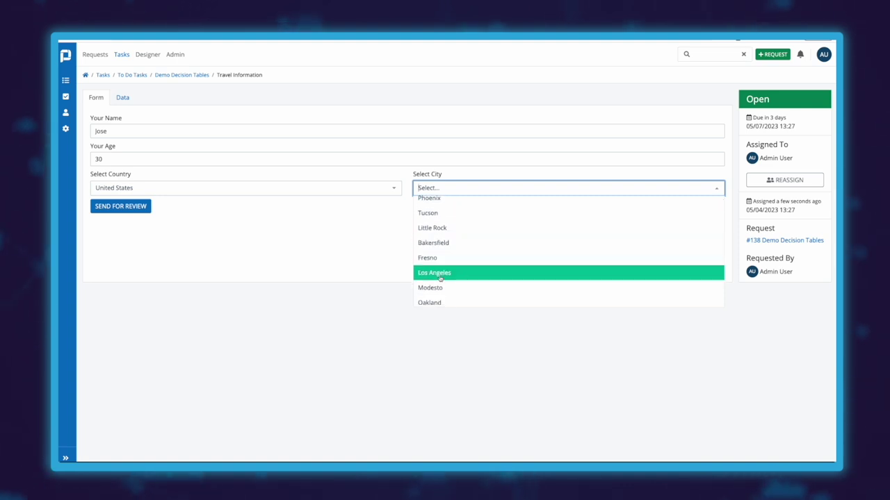
left_click(455, 273)
left_click(118, 206)
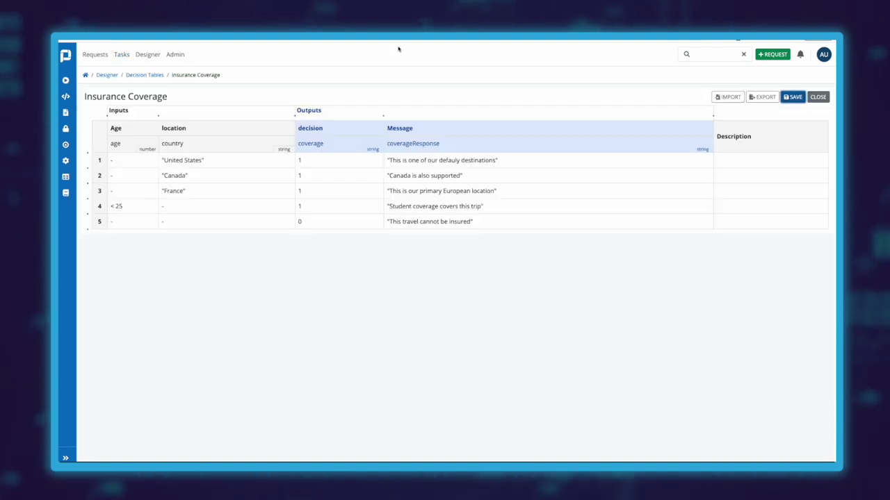
Correct 'defauly' to 'default' in row 1's message and save the Insurance Coverage table
left_click(434, 161)
left_click_drag(446, 160, 462, 161)
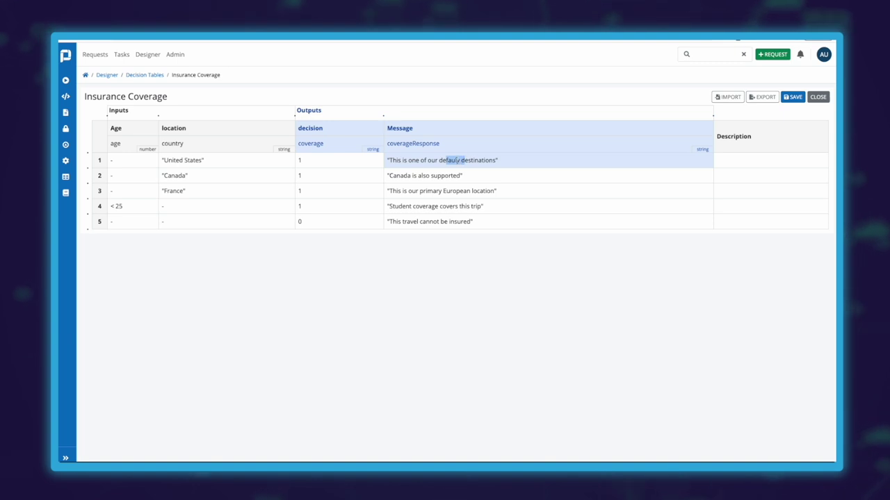
left_click(473, 171)
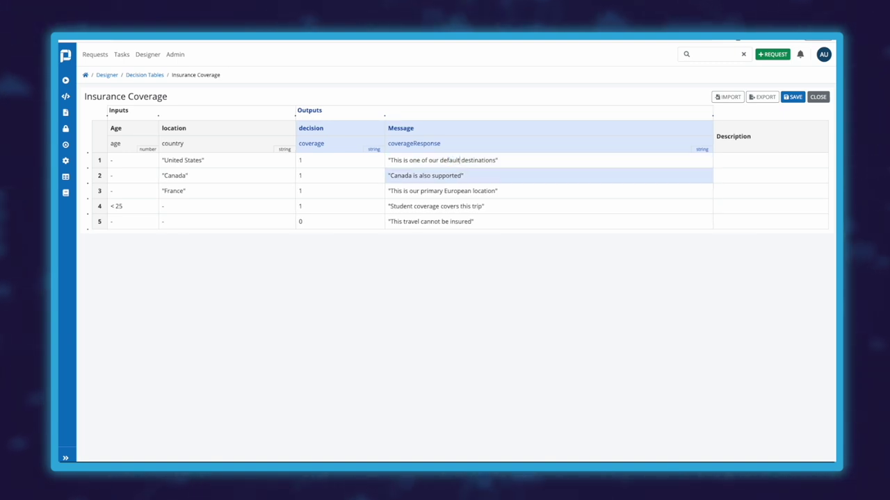
left_click(730, 107)
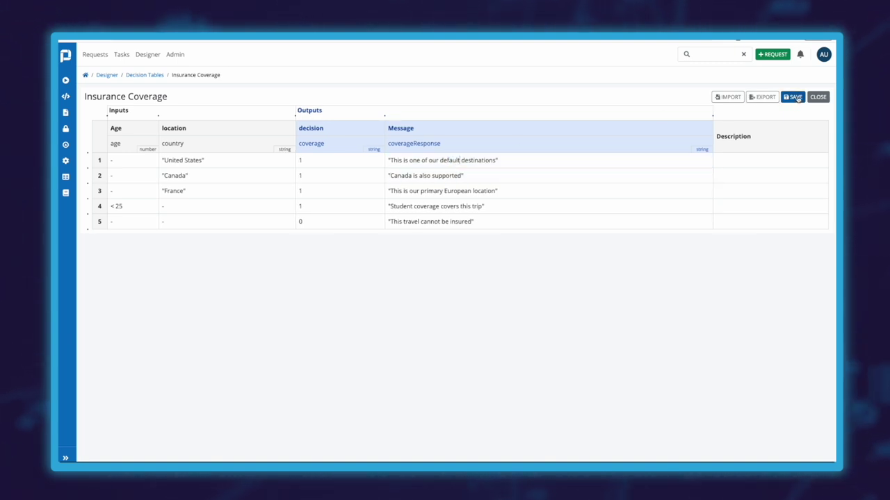
left_click(796, 98)
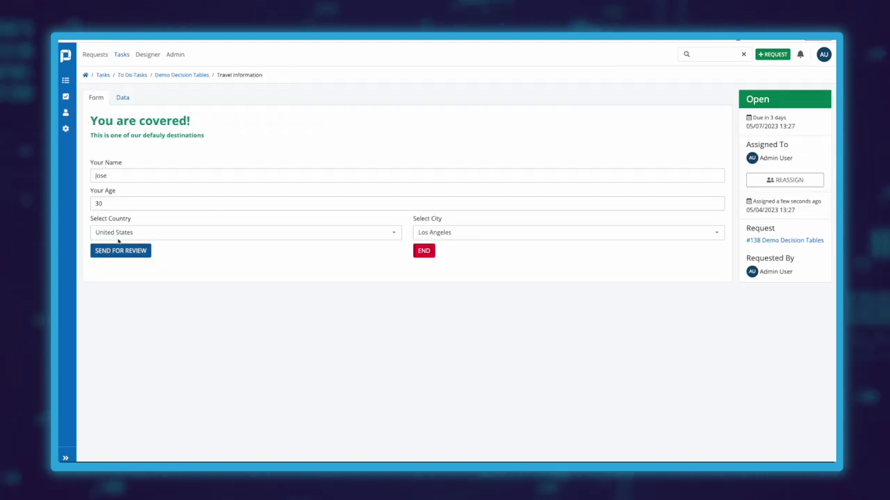
Choose United Kingdom as the country and Liverpool as the city
left_click(133, 232)
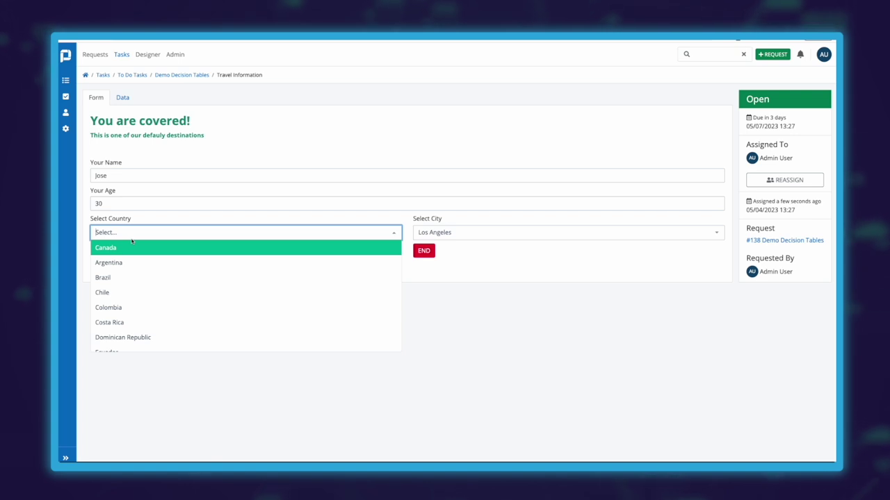
type("uni")
left_click(121, 277)
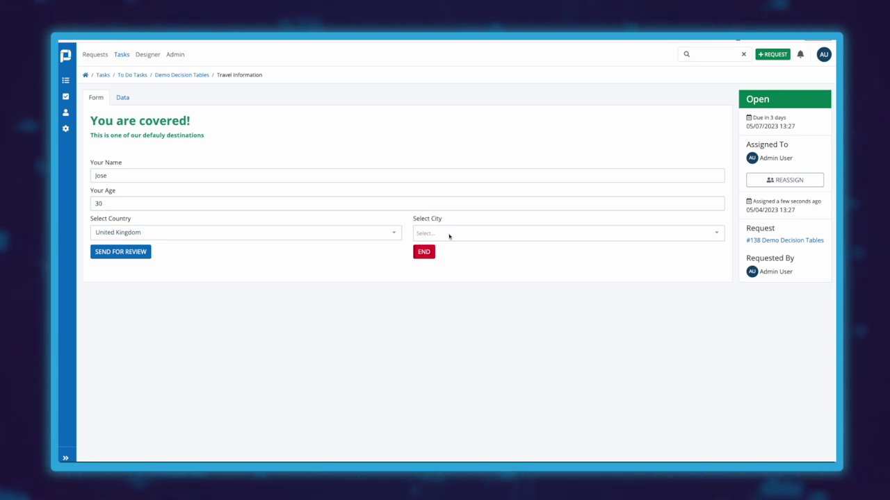
left_click(449, 233)
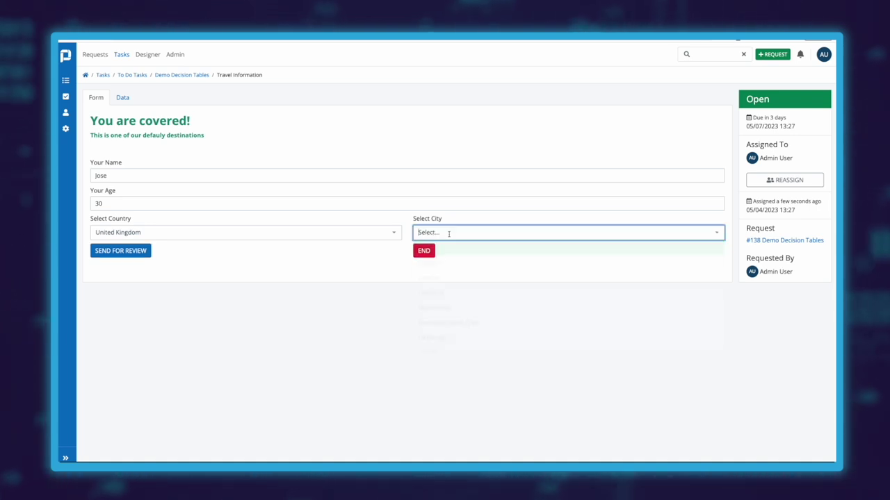
scroll(458, 290, "down", 1)
left_click(458, 260)
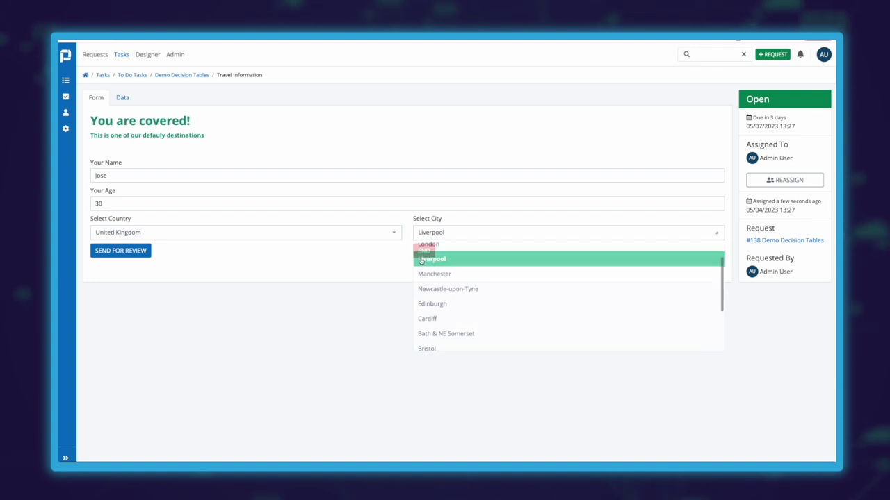
Submit at age 30 (not covered), then change the age to 23 and resubmit
left_click(117, 251)
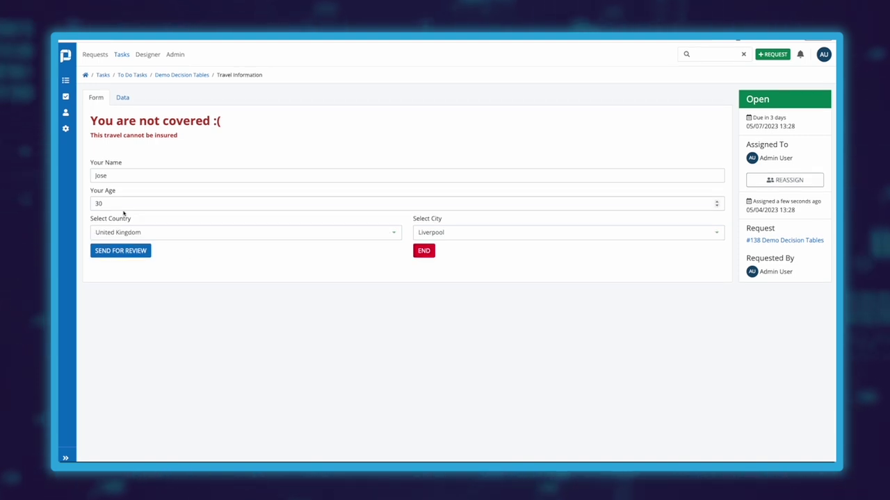
left_click_drag(115, 202, 93, 202)
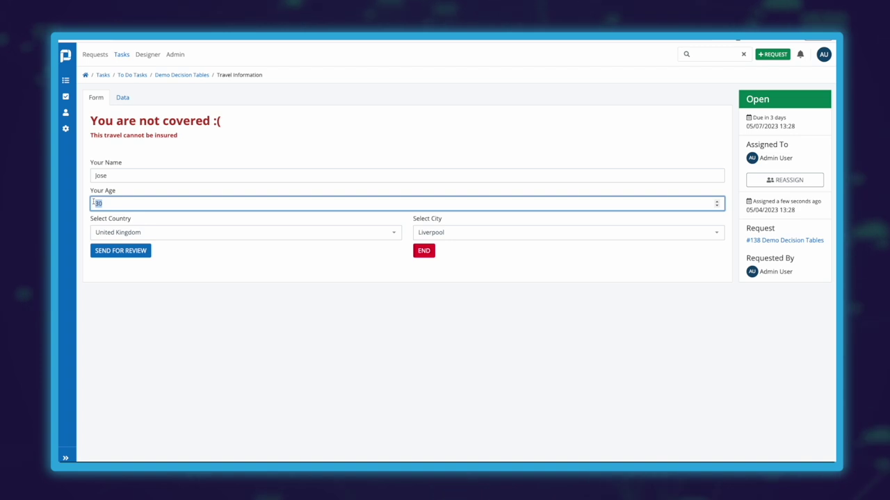
left_click(112, 251)
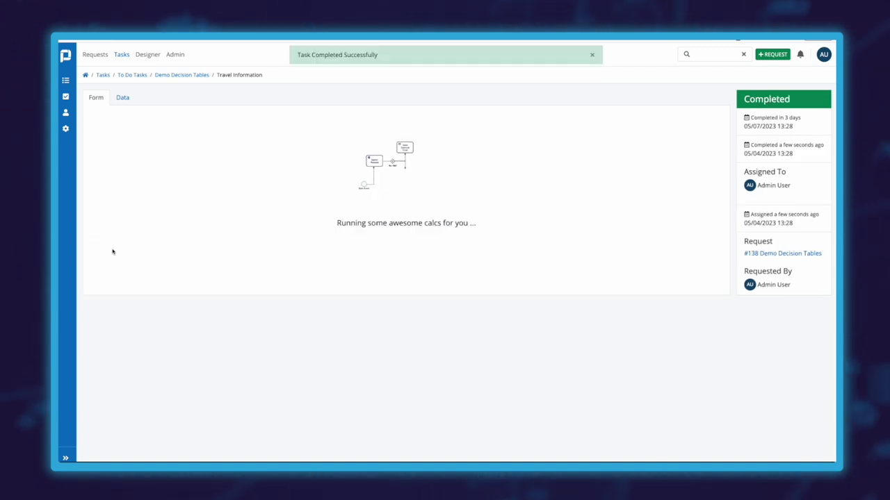